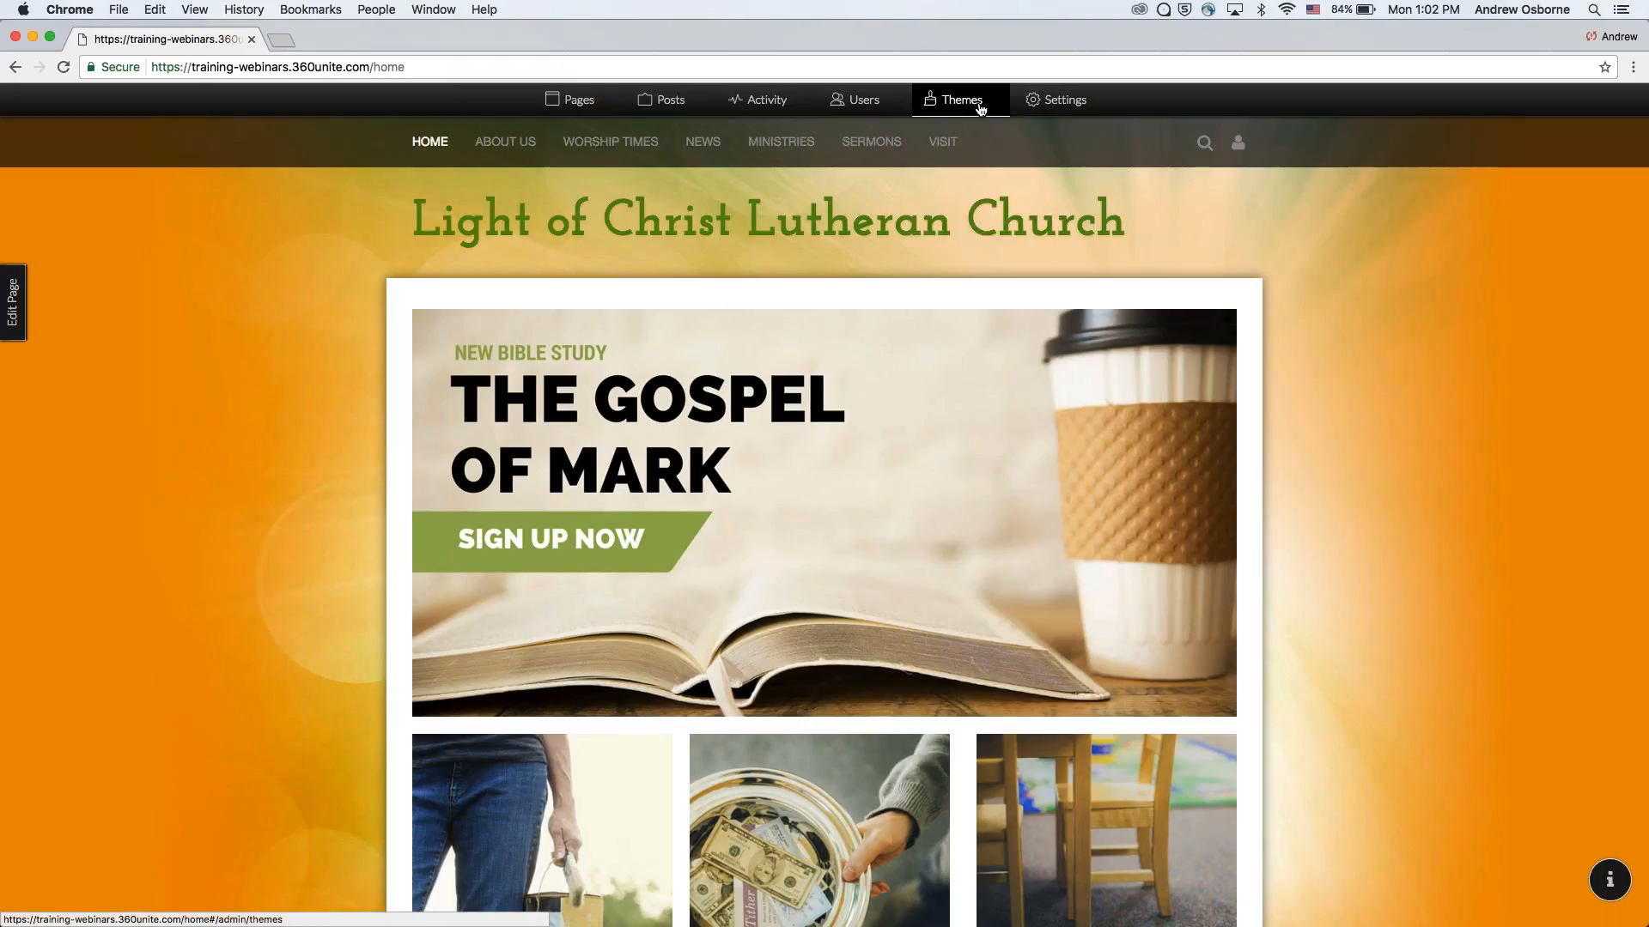
Open the site's theme gallery, browse the presets of the Light and Earthtones themes, and preview an Earthtones preset.
click(938, 103)
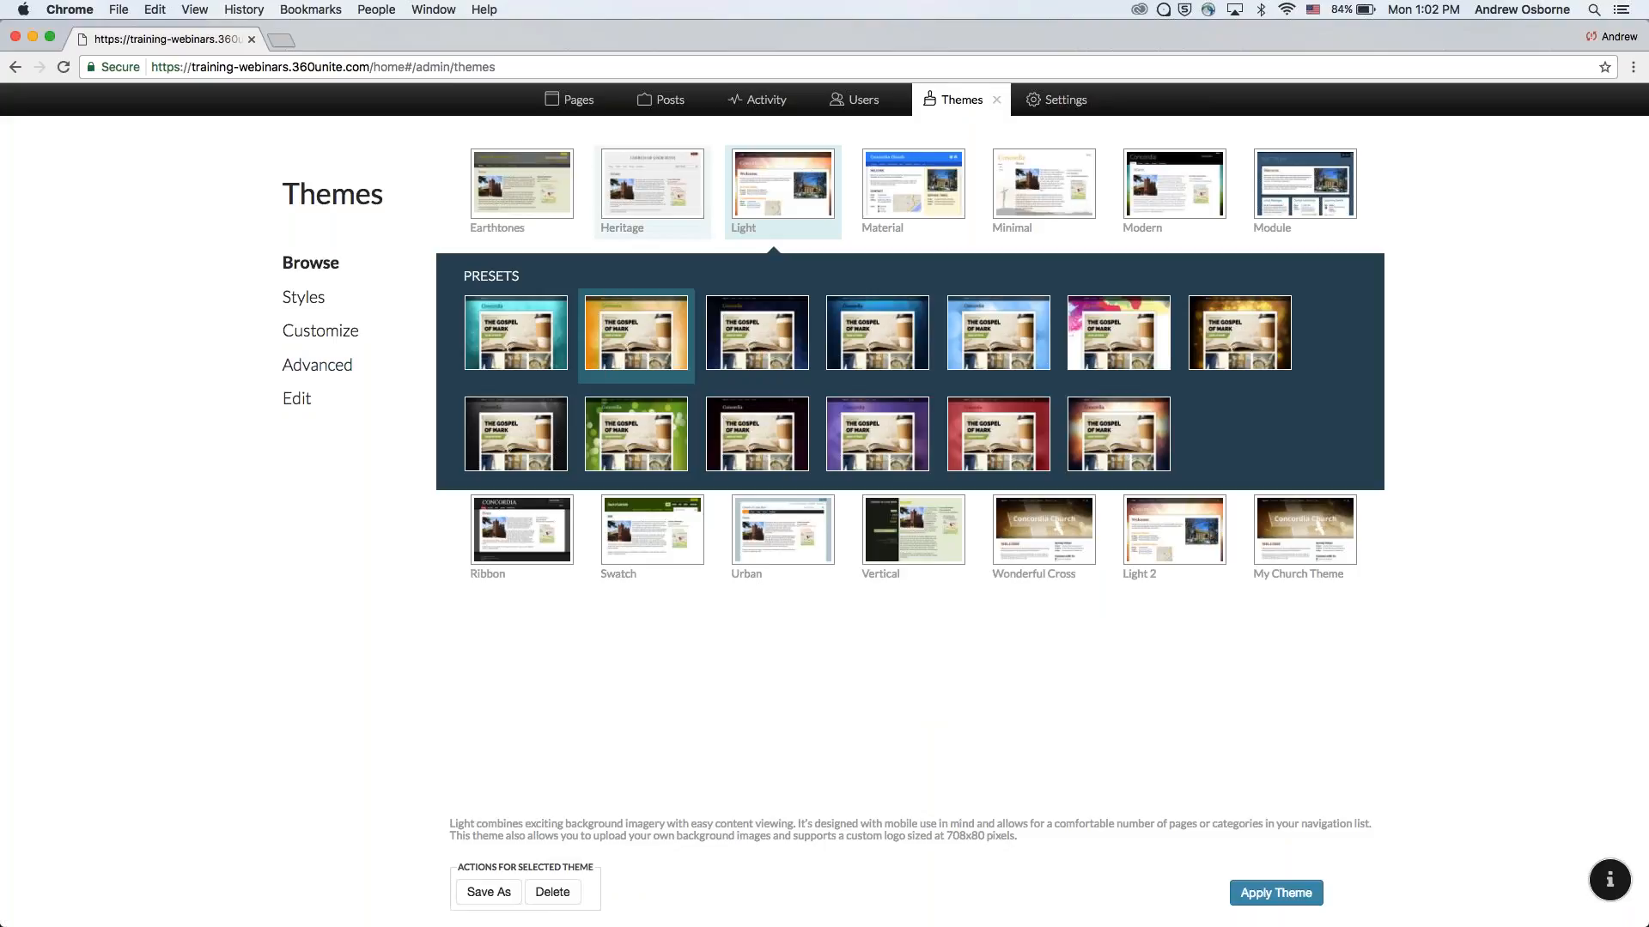
click(791, 173)
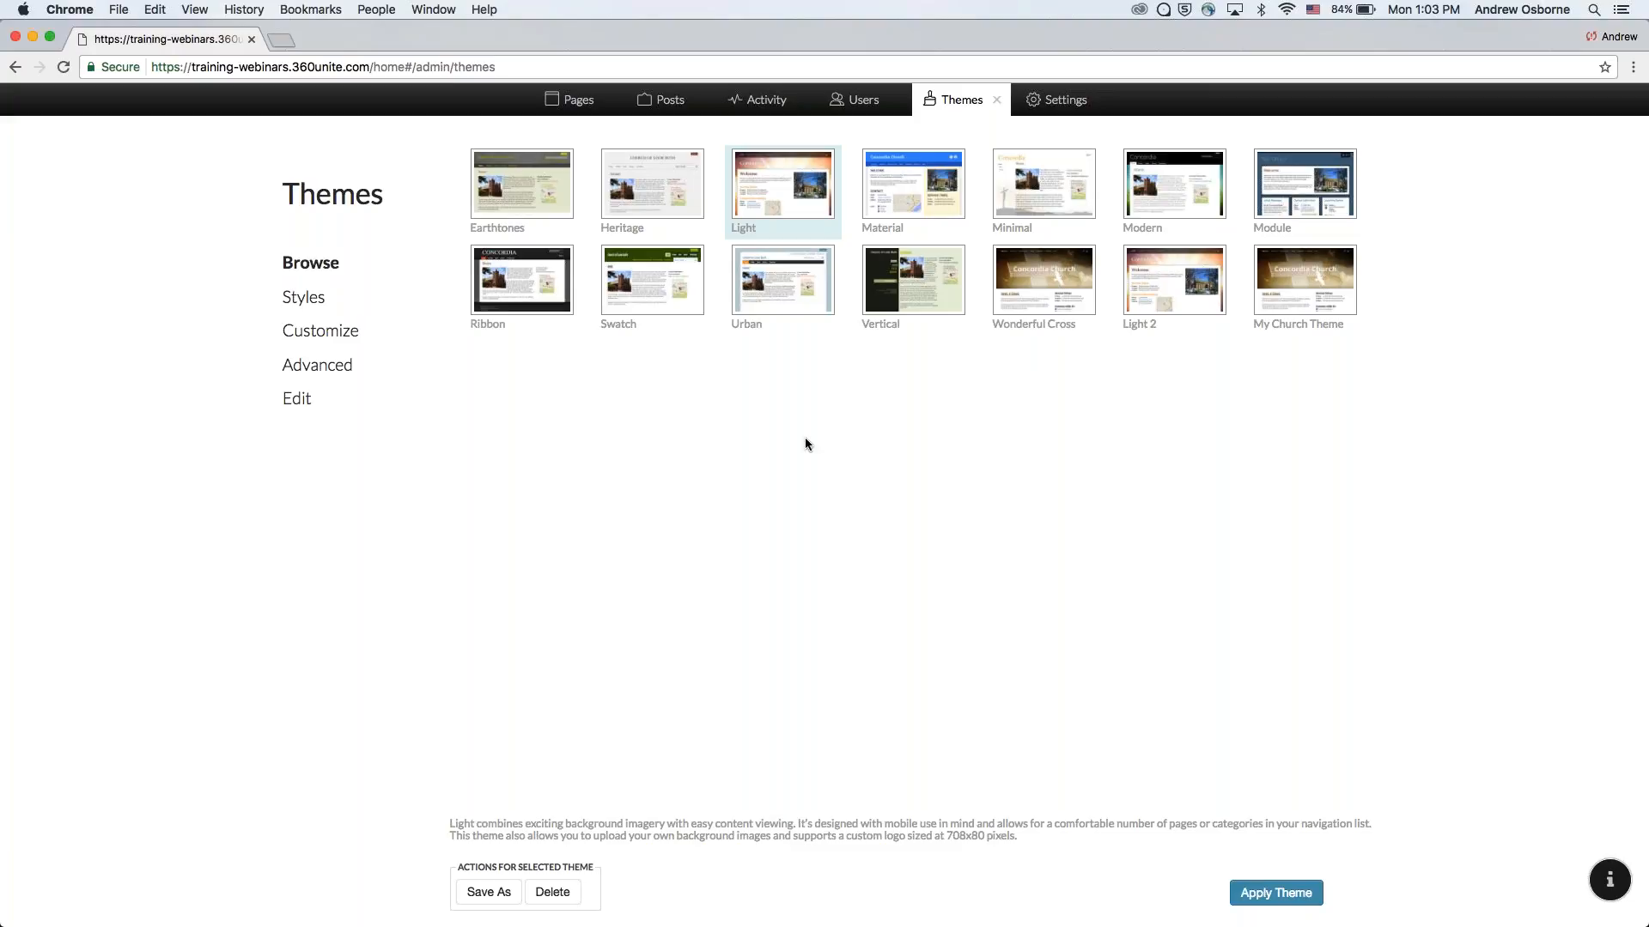
click(536, 188)
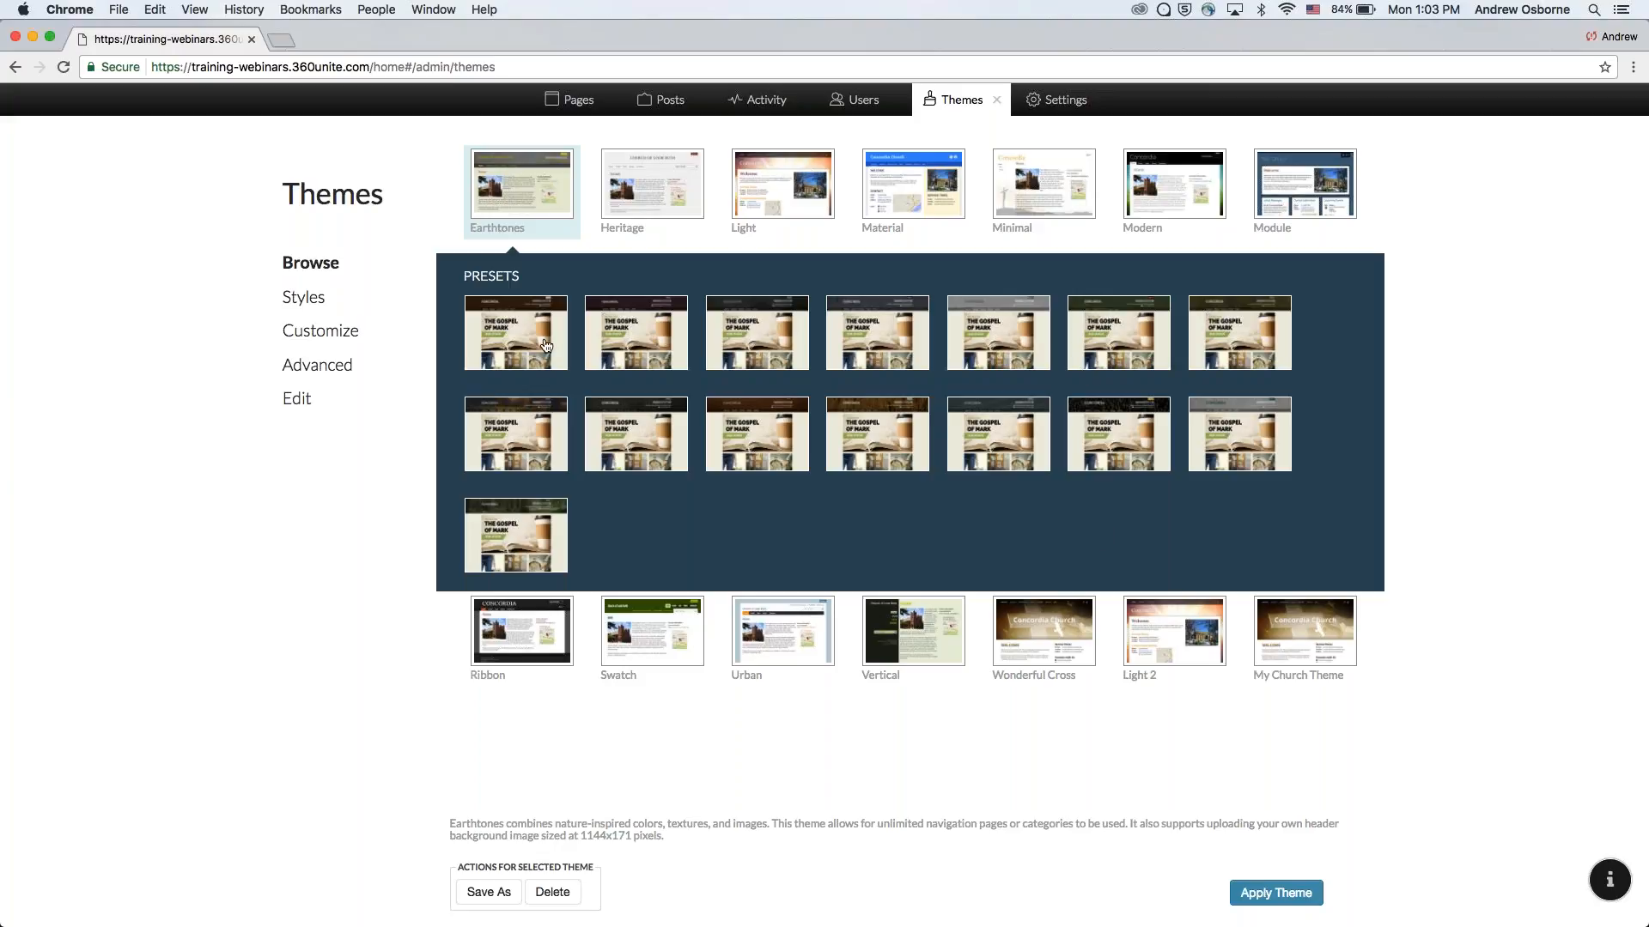
click(888, 347)
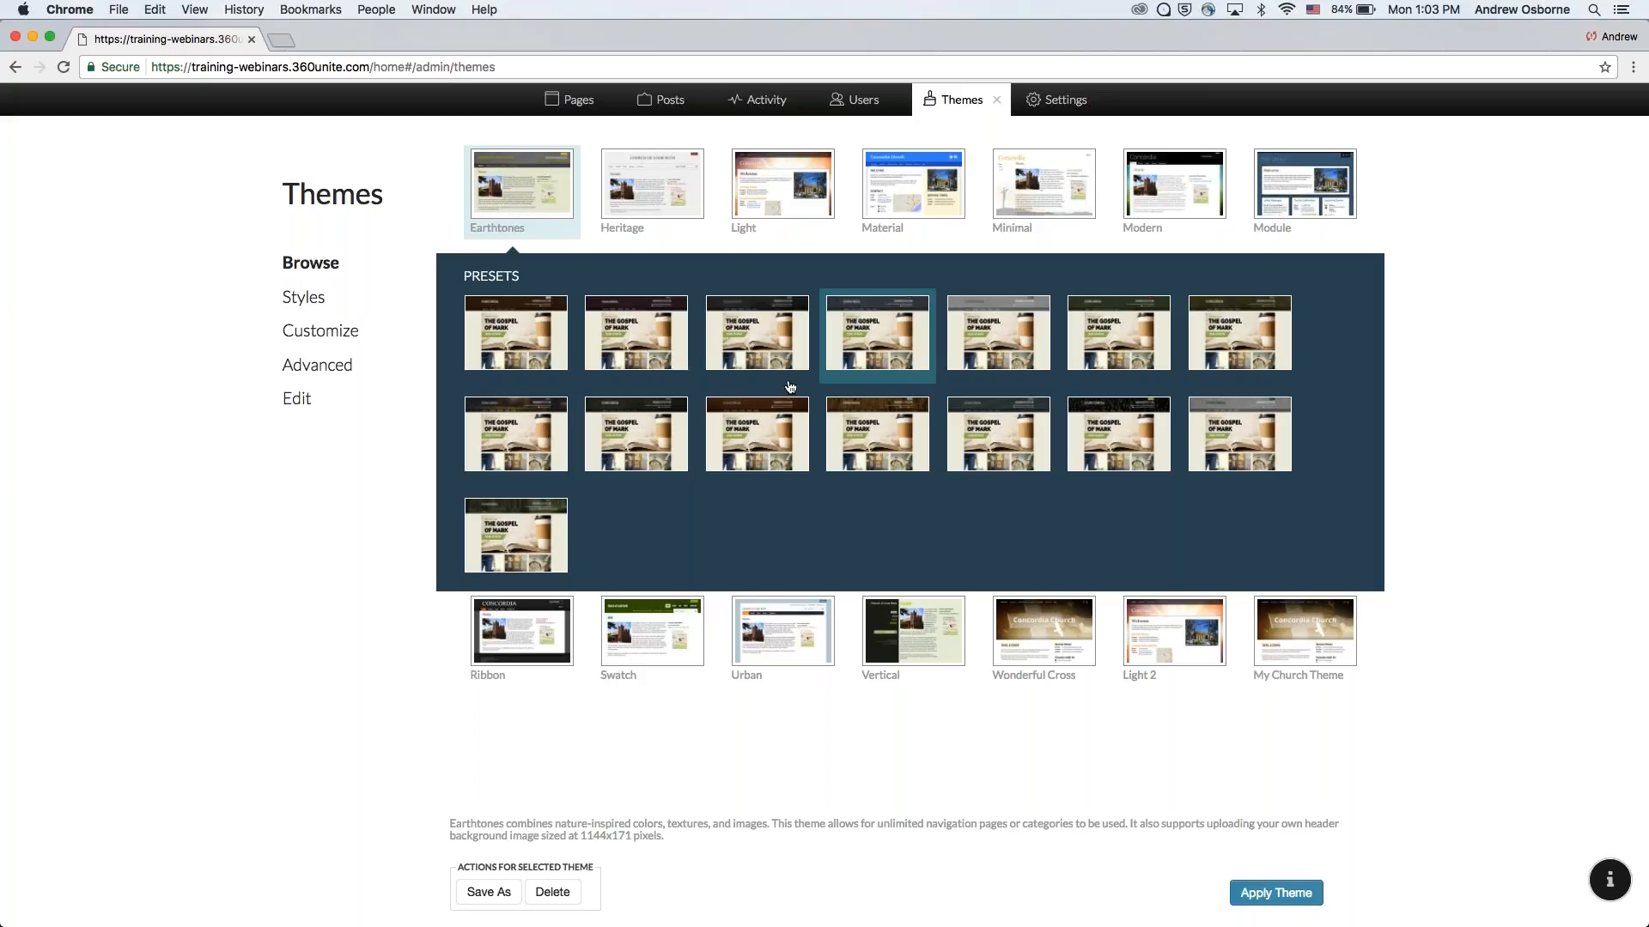
click(516, 332)
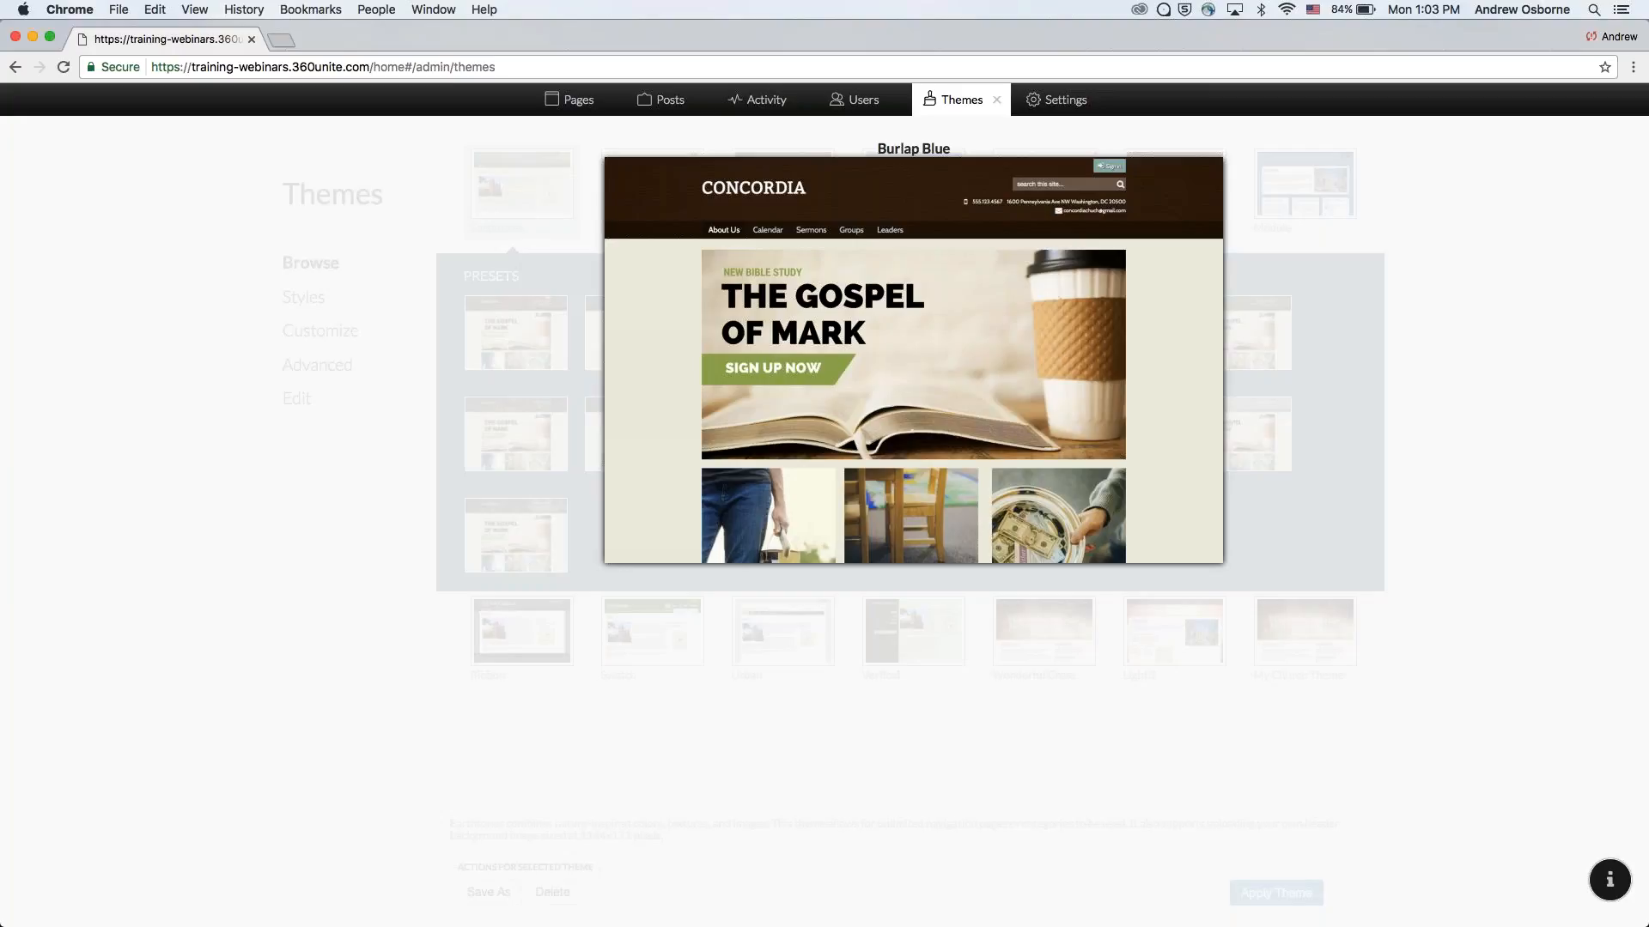
key(Escape)
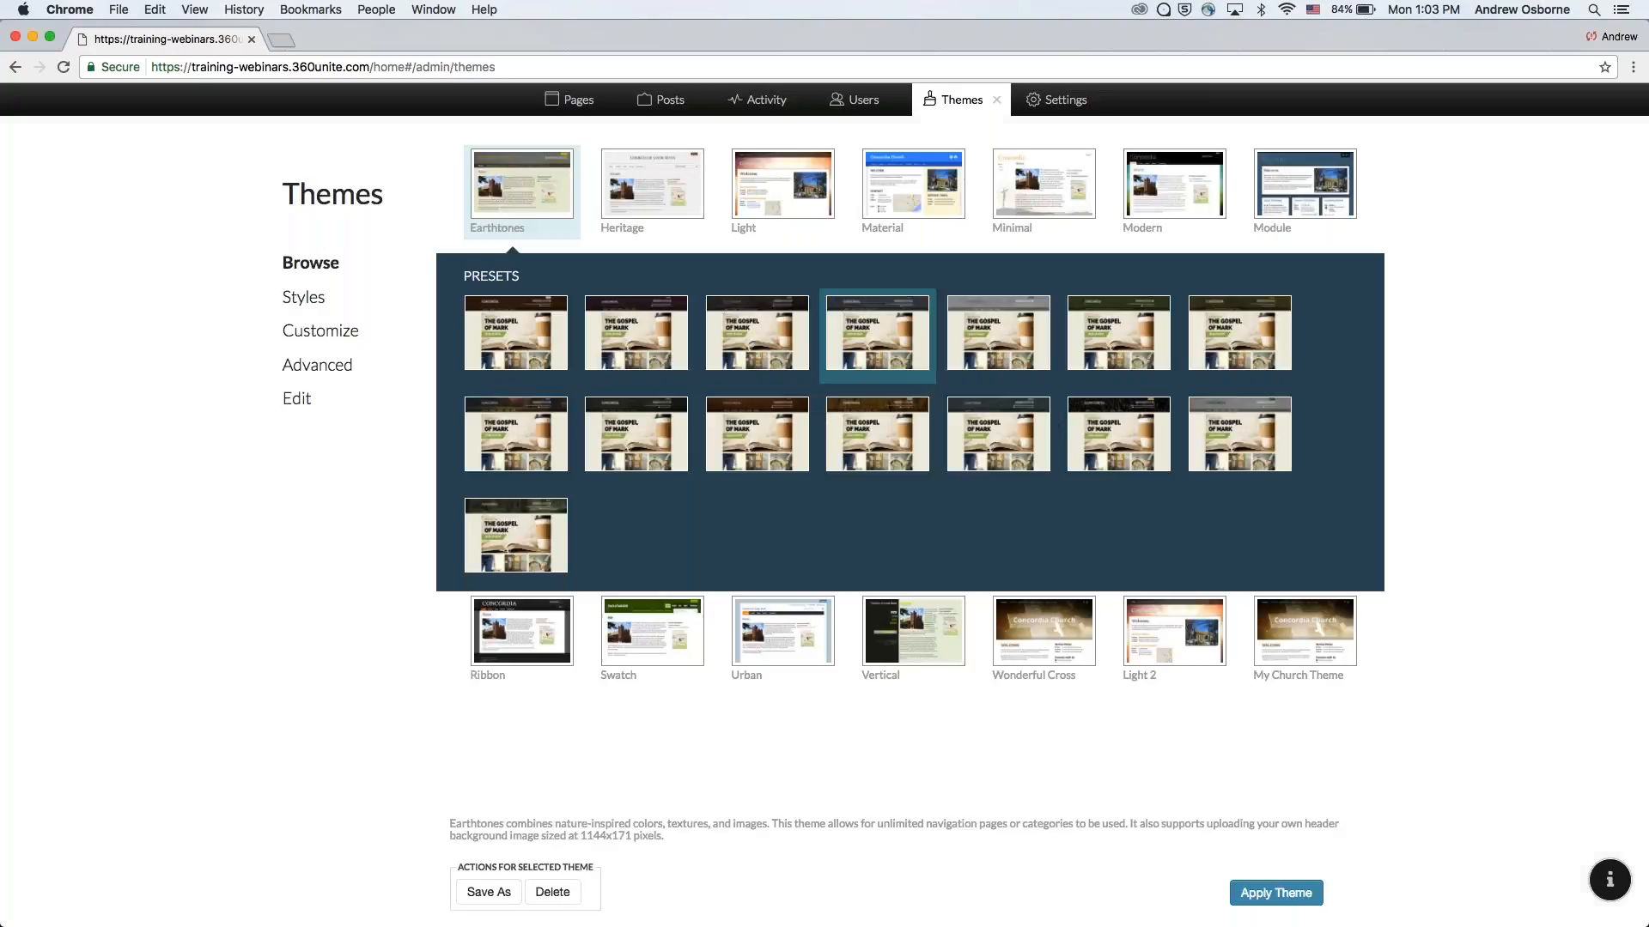
Apply the teal preset of the Light theme to the site and return to the home page.
click(767, 204)
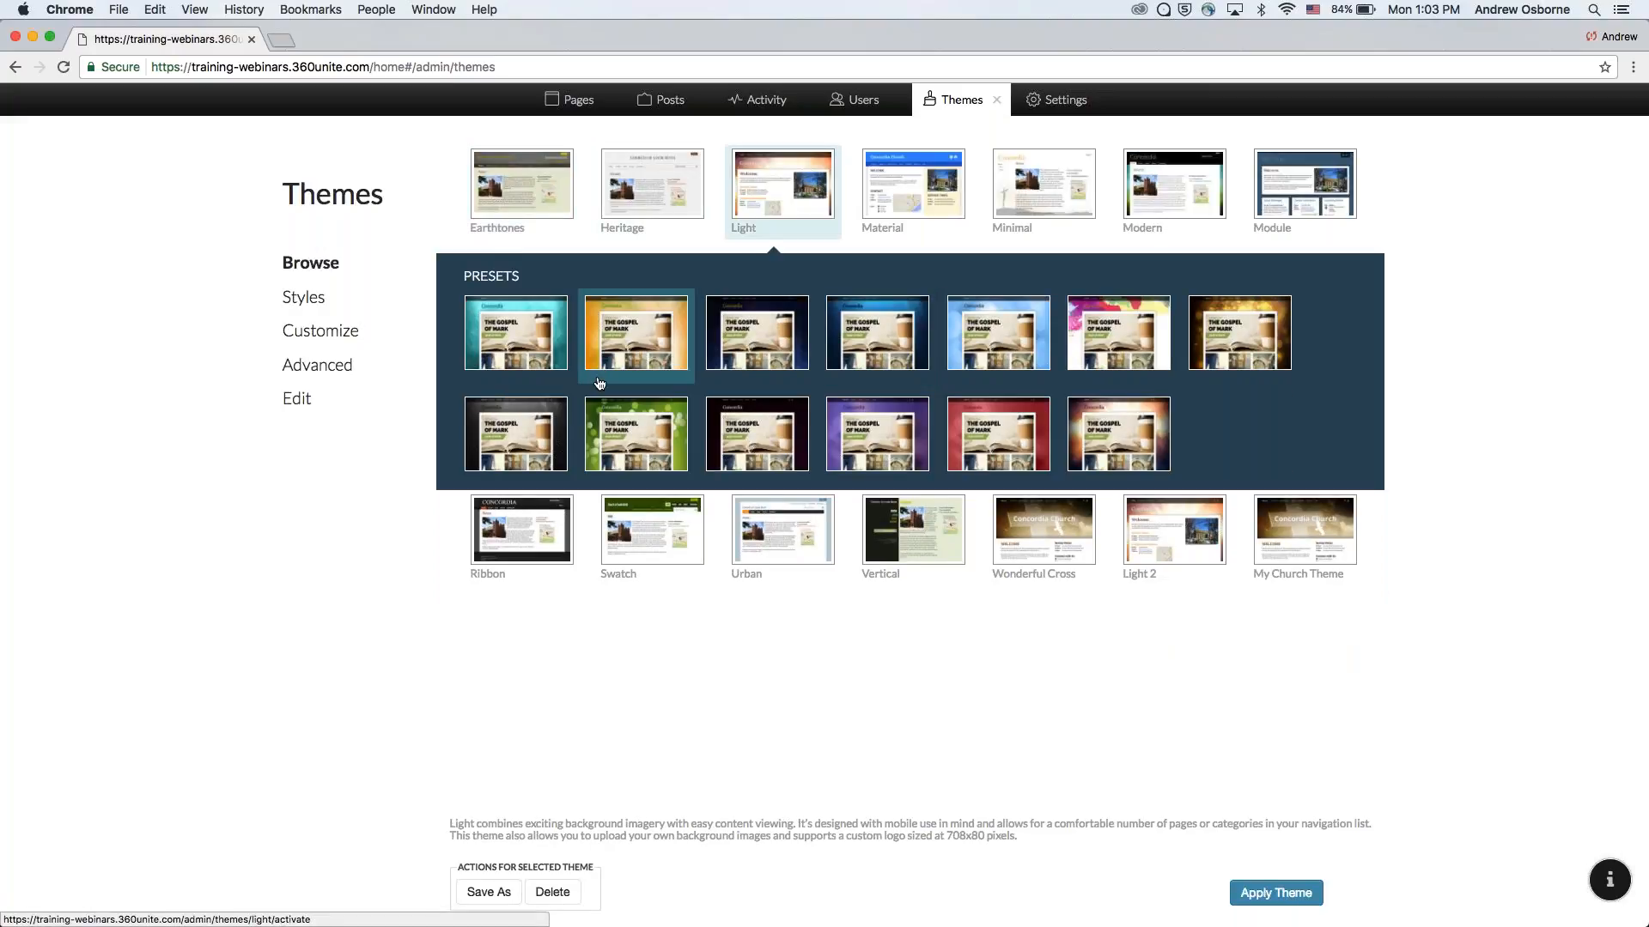
click(650, 333)
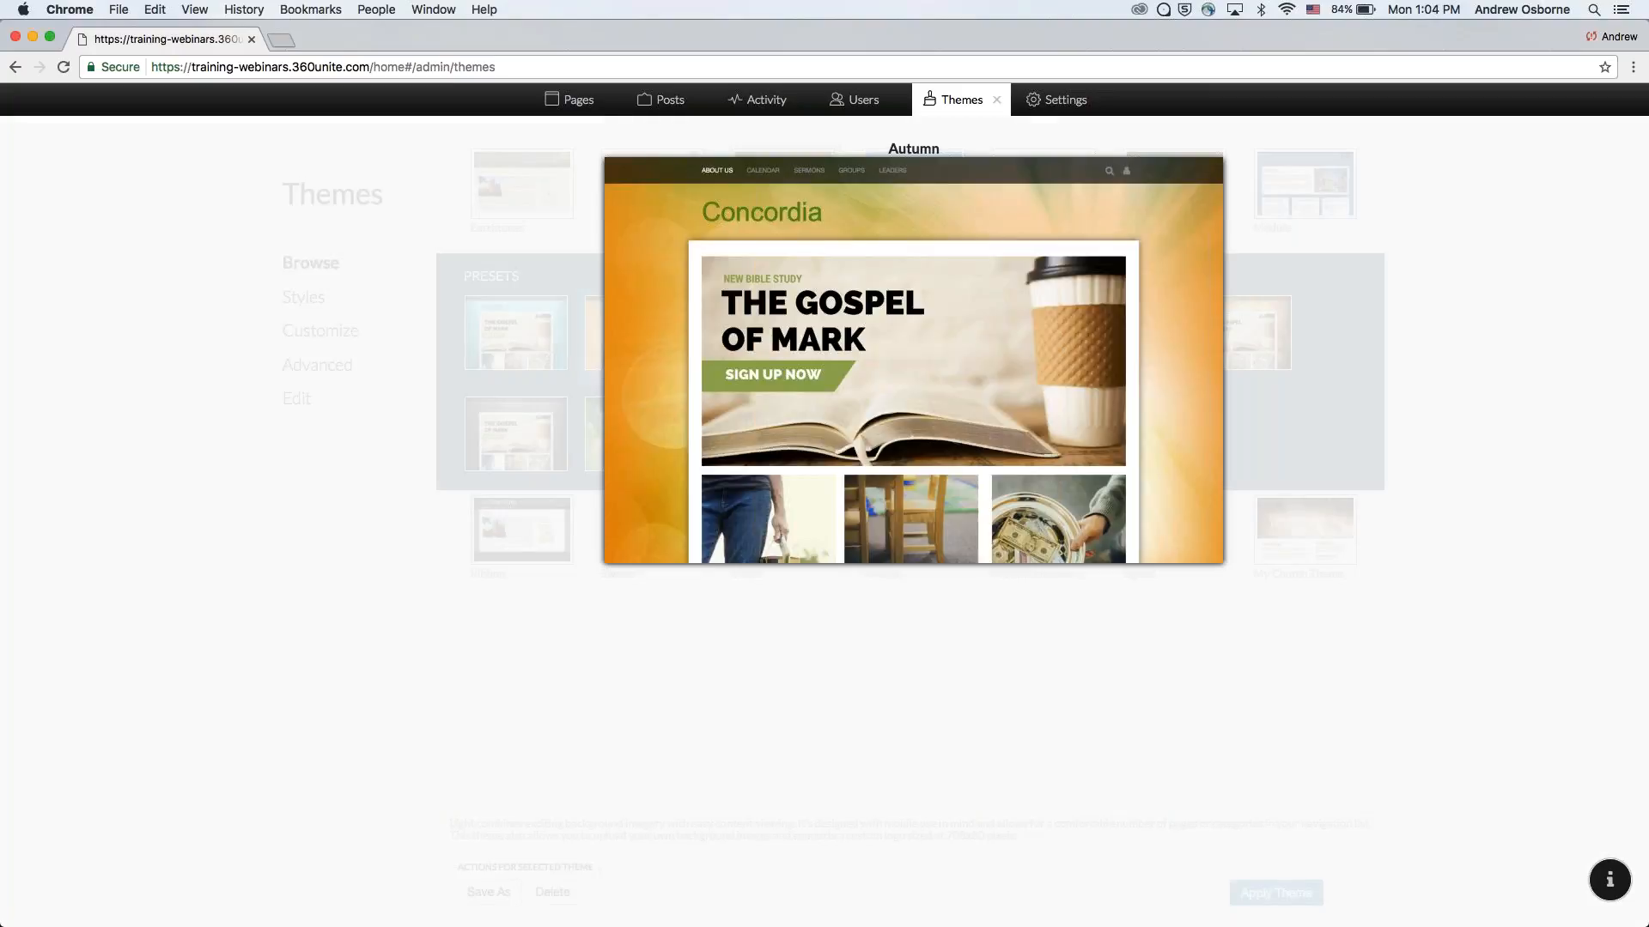
click(635, 327)
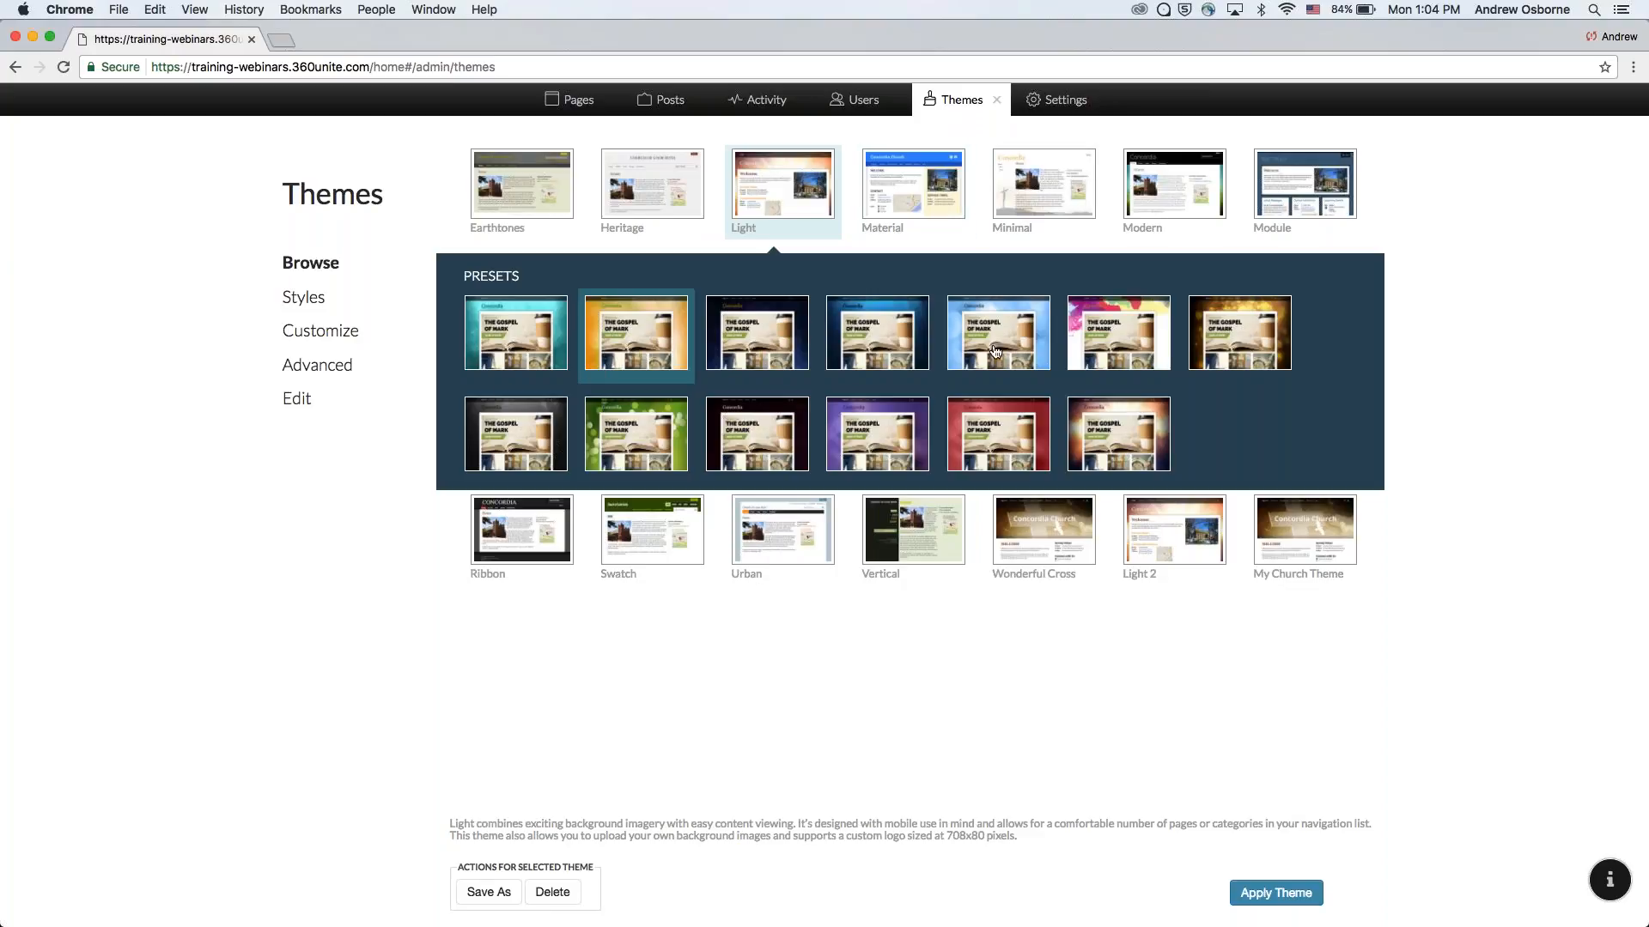
click(538, 327)
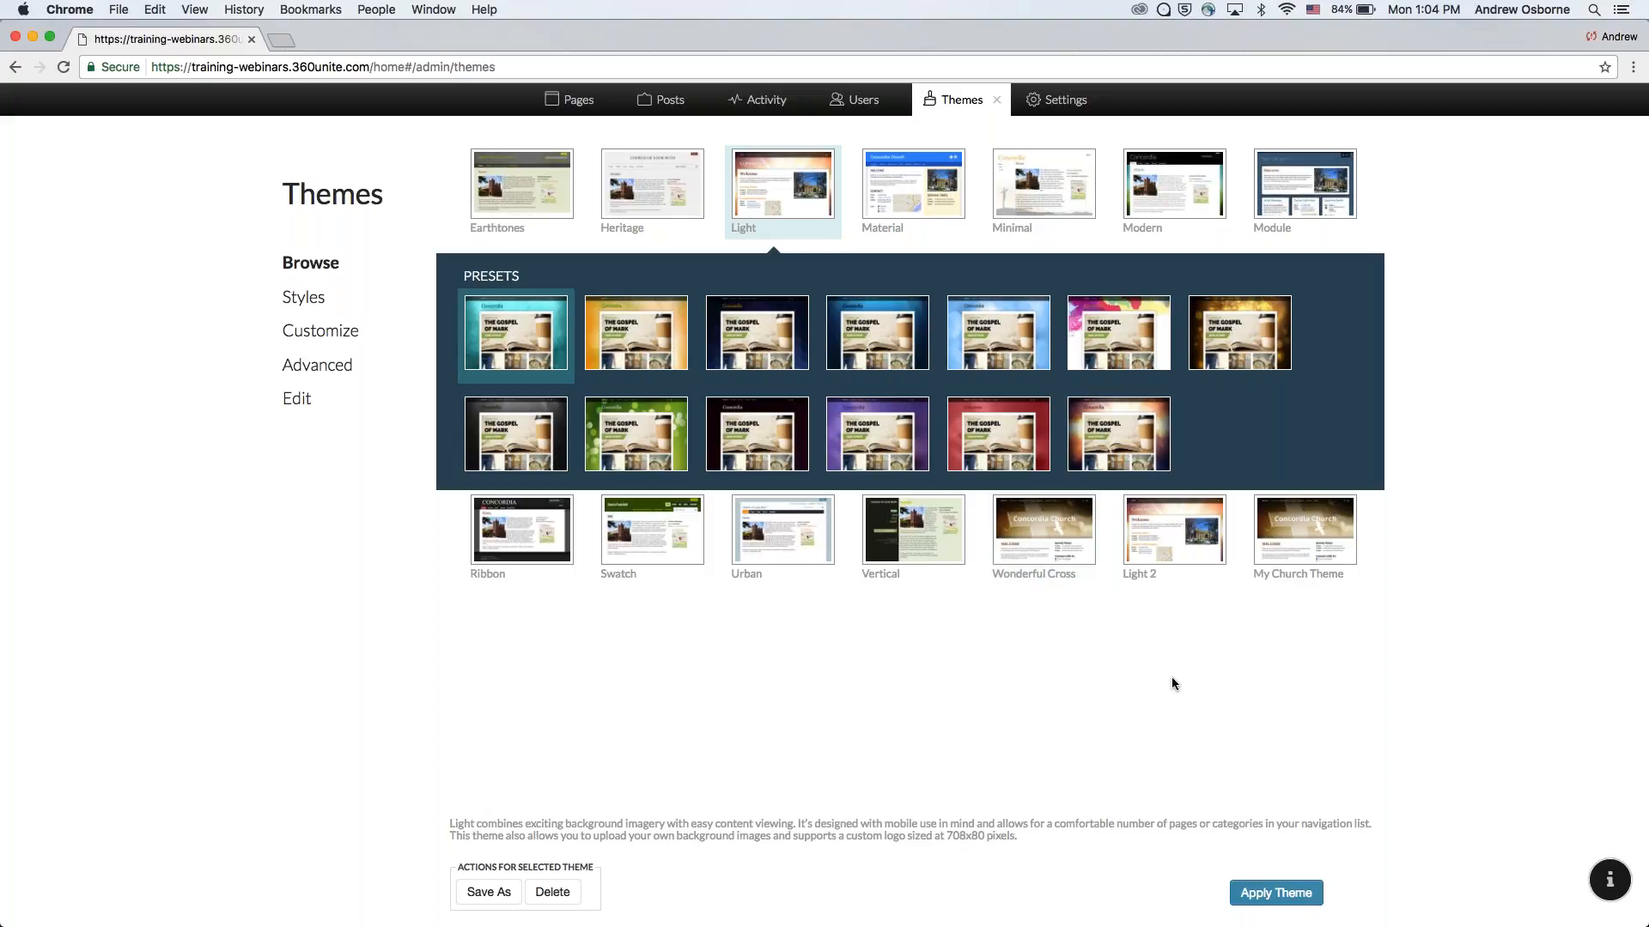
click(1301, 901)
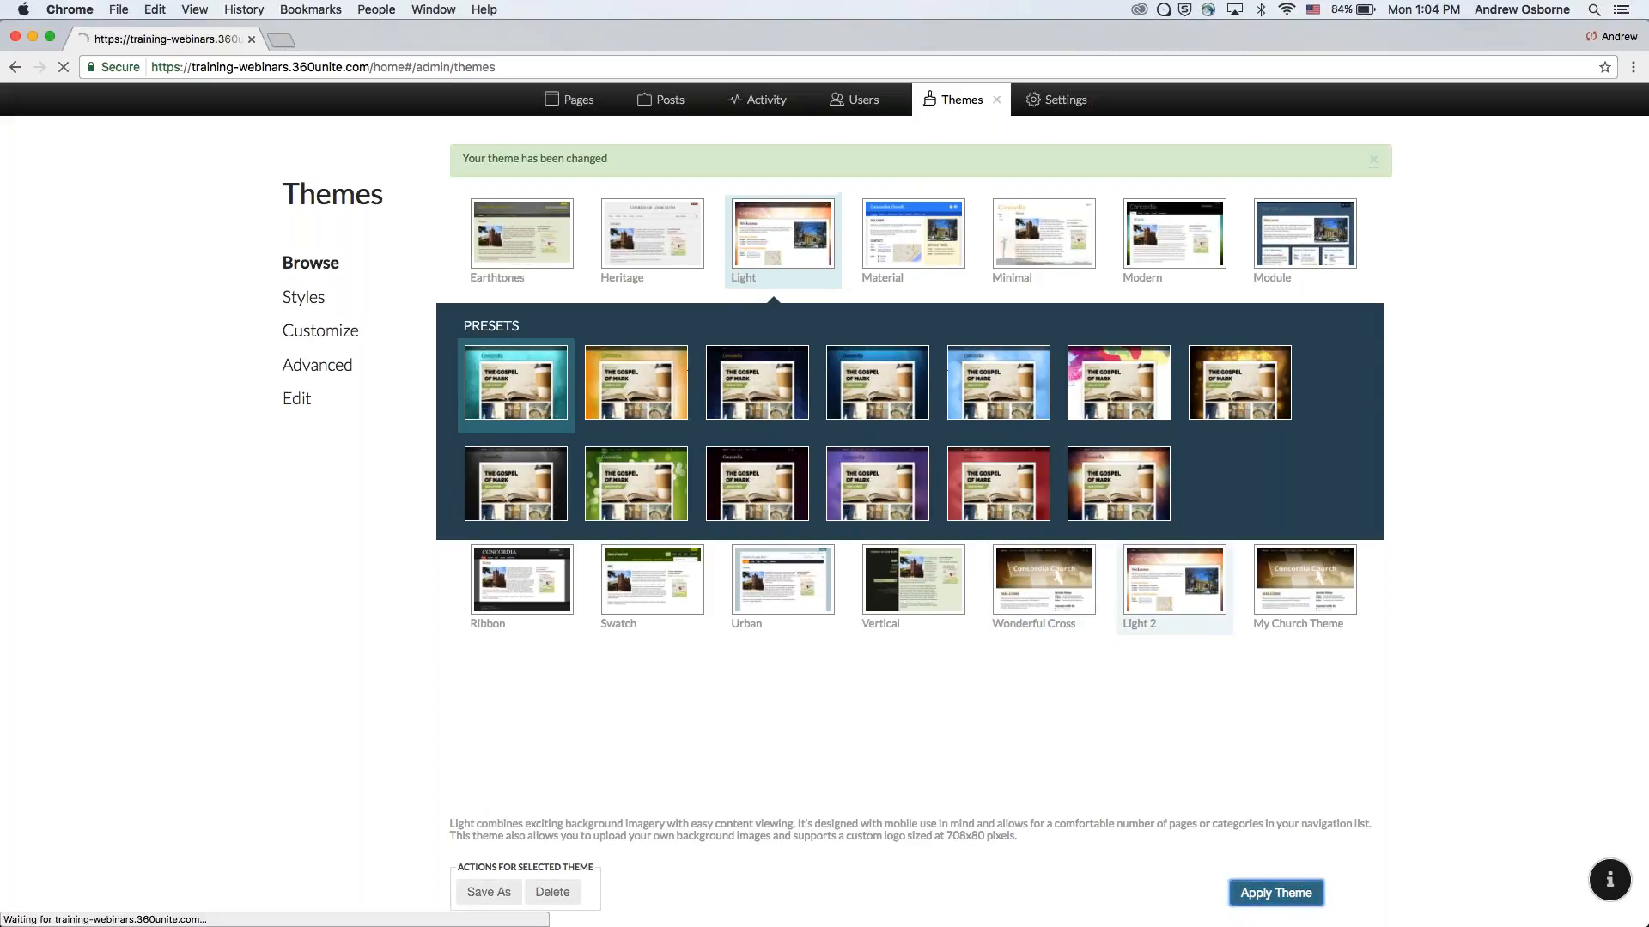
click(997, 102)
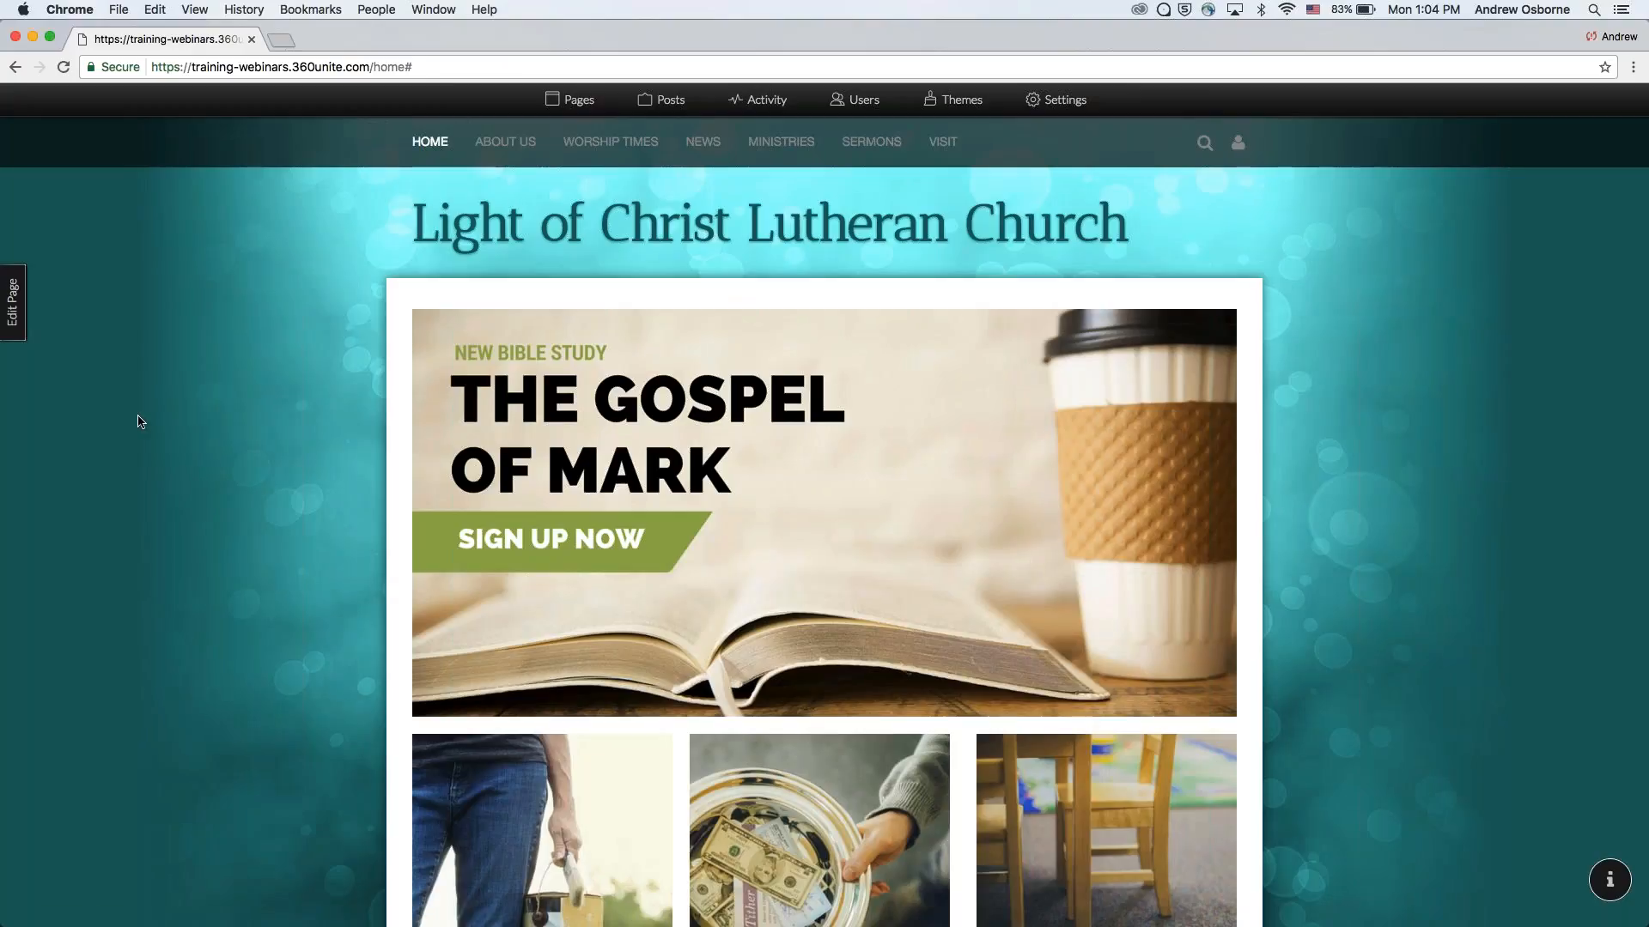
Apply the green preset of the Material theme to the site and return to the home page.
mouse_move(943, 143)
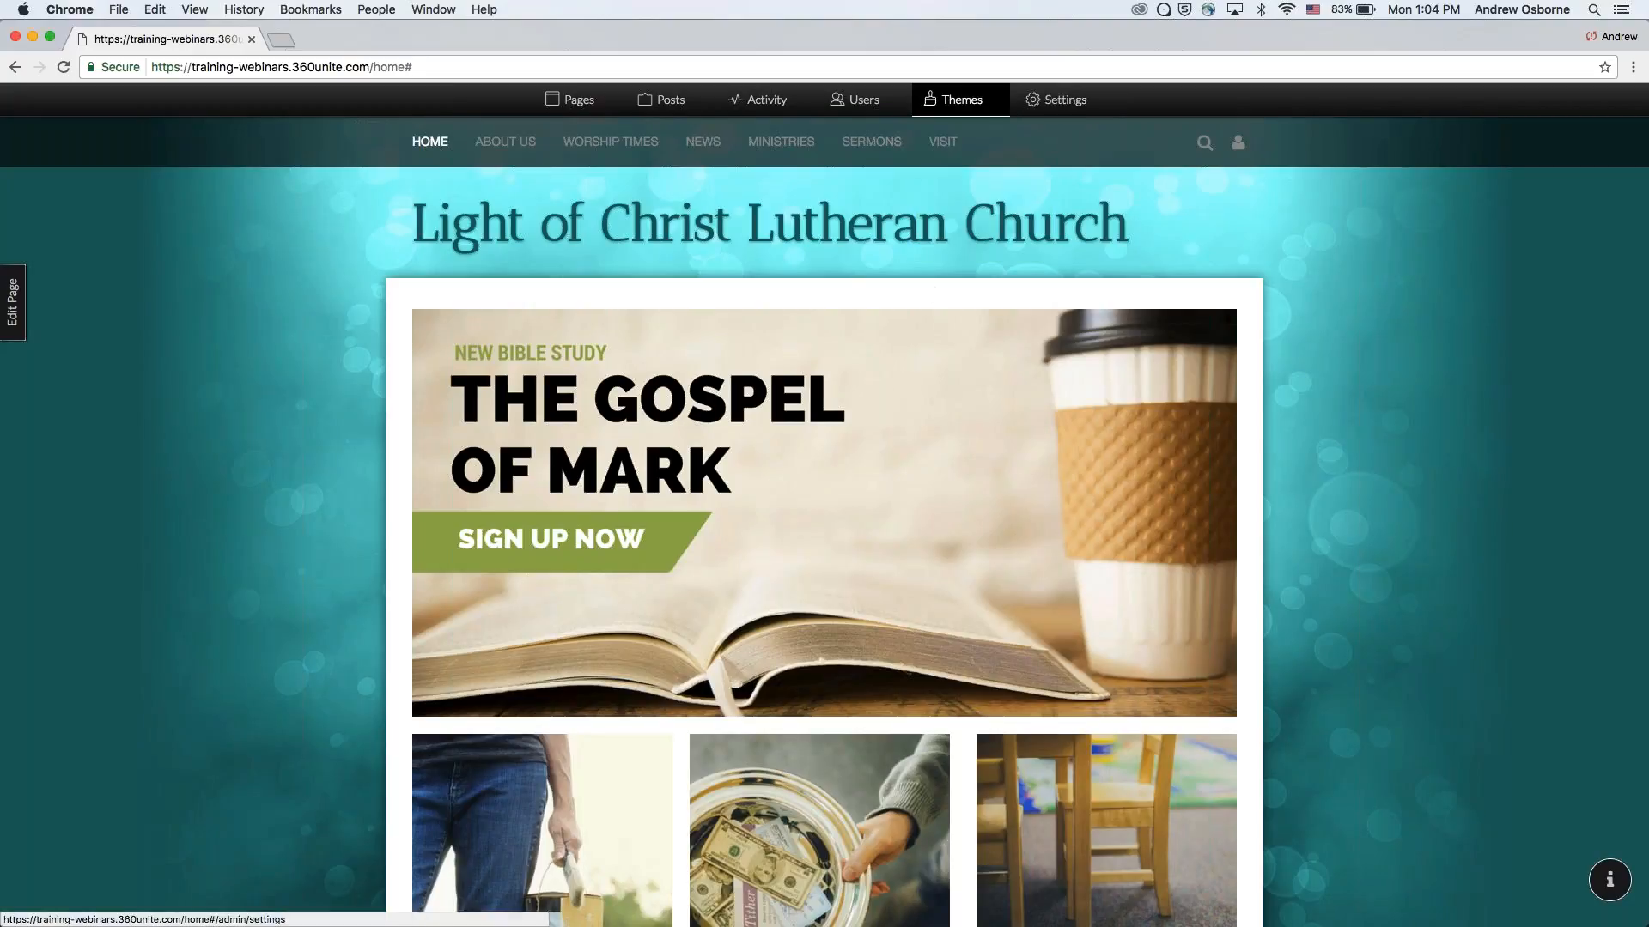
click(972, 105)
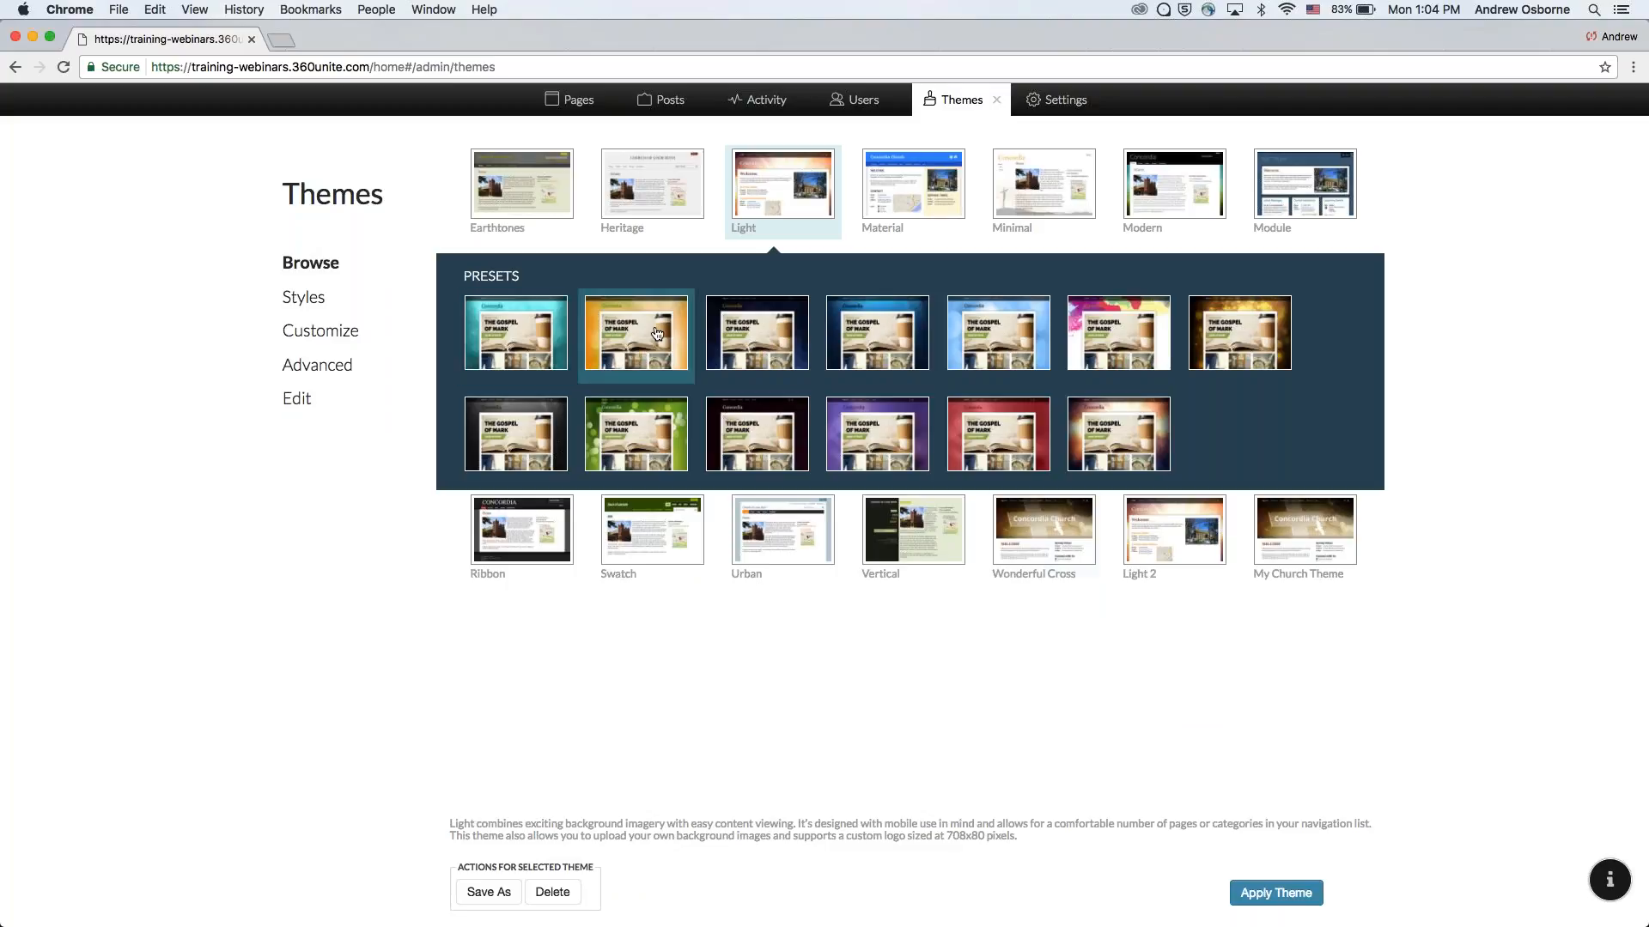
click(802, 200)
click(930, 208)
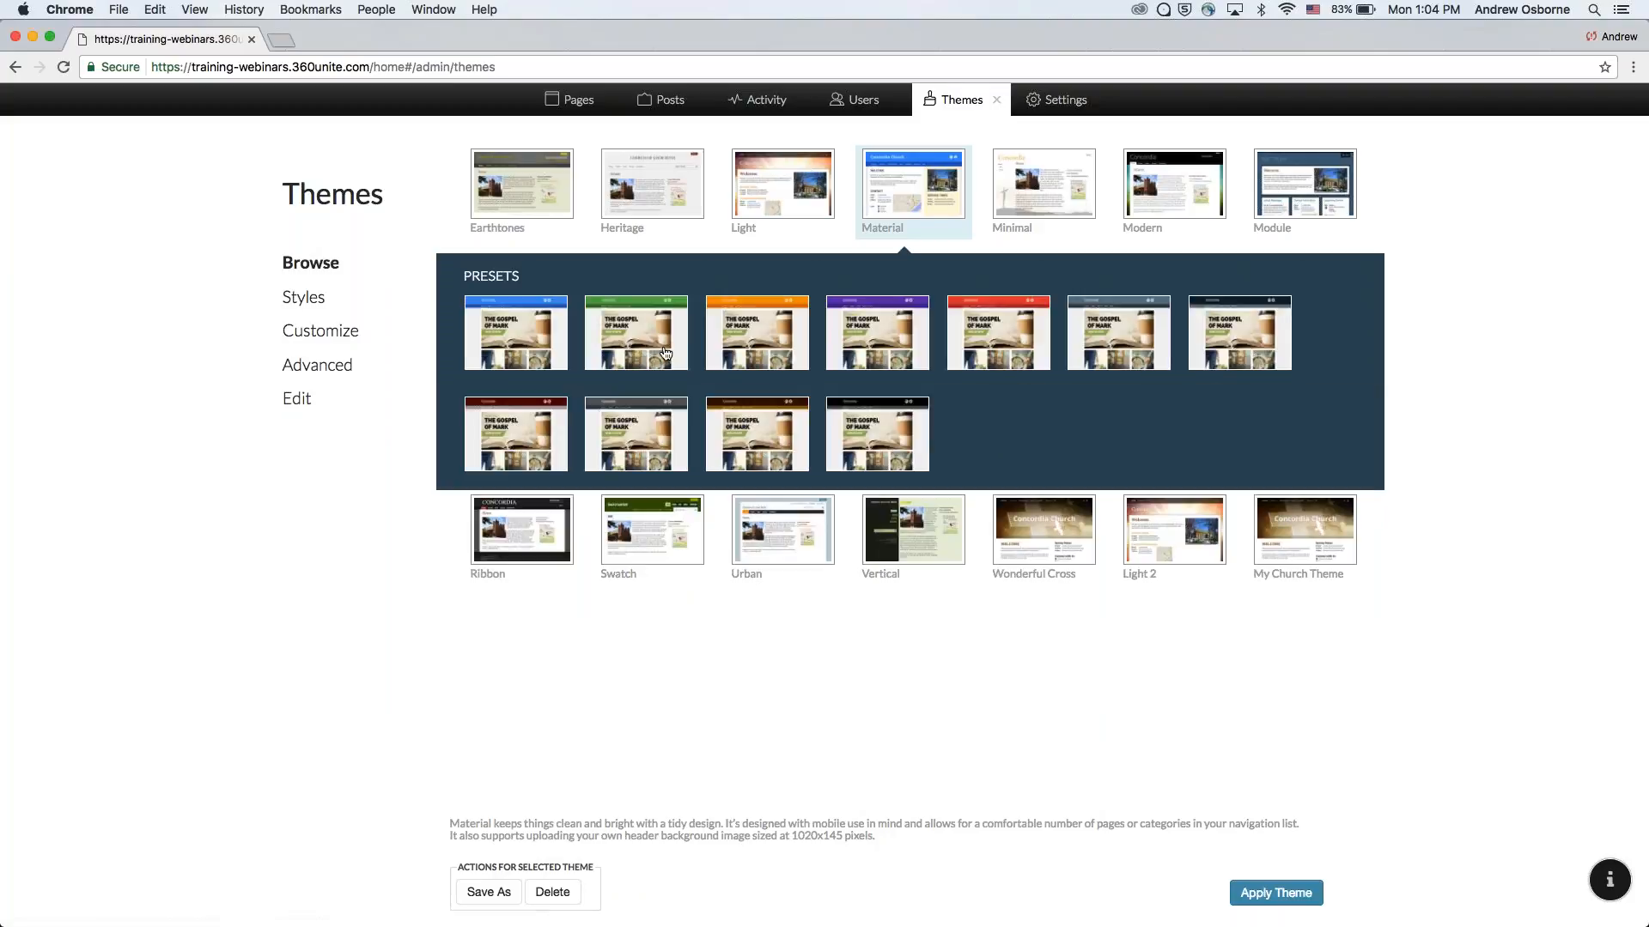
click(640, 331)
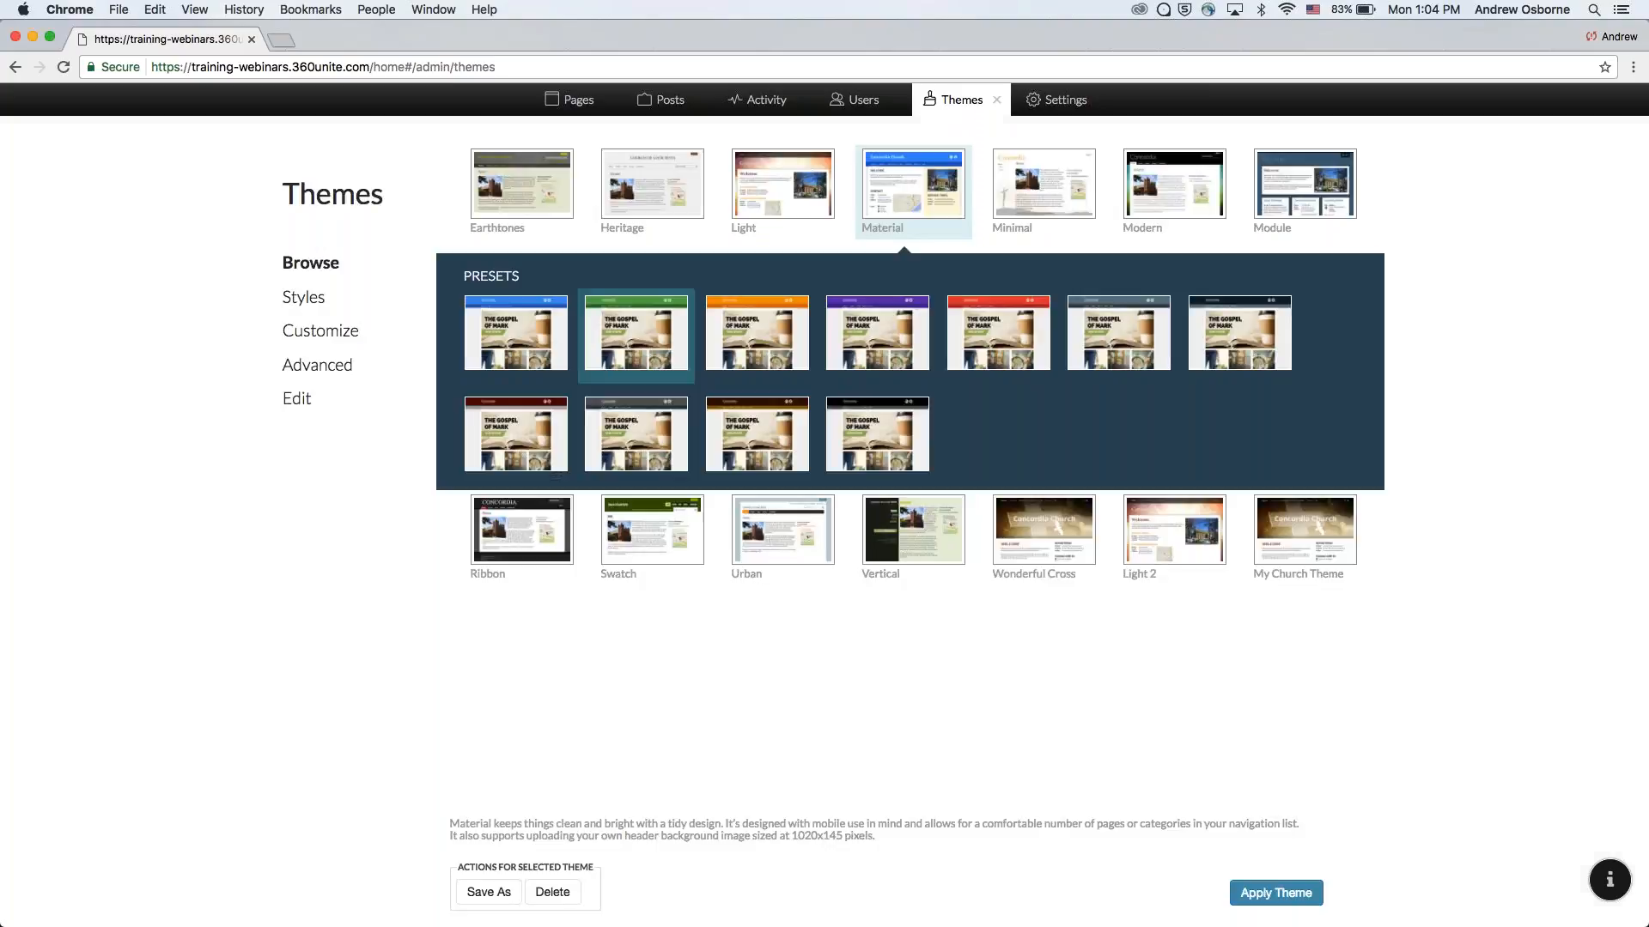
click(1276, 893)
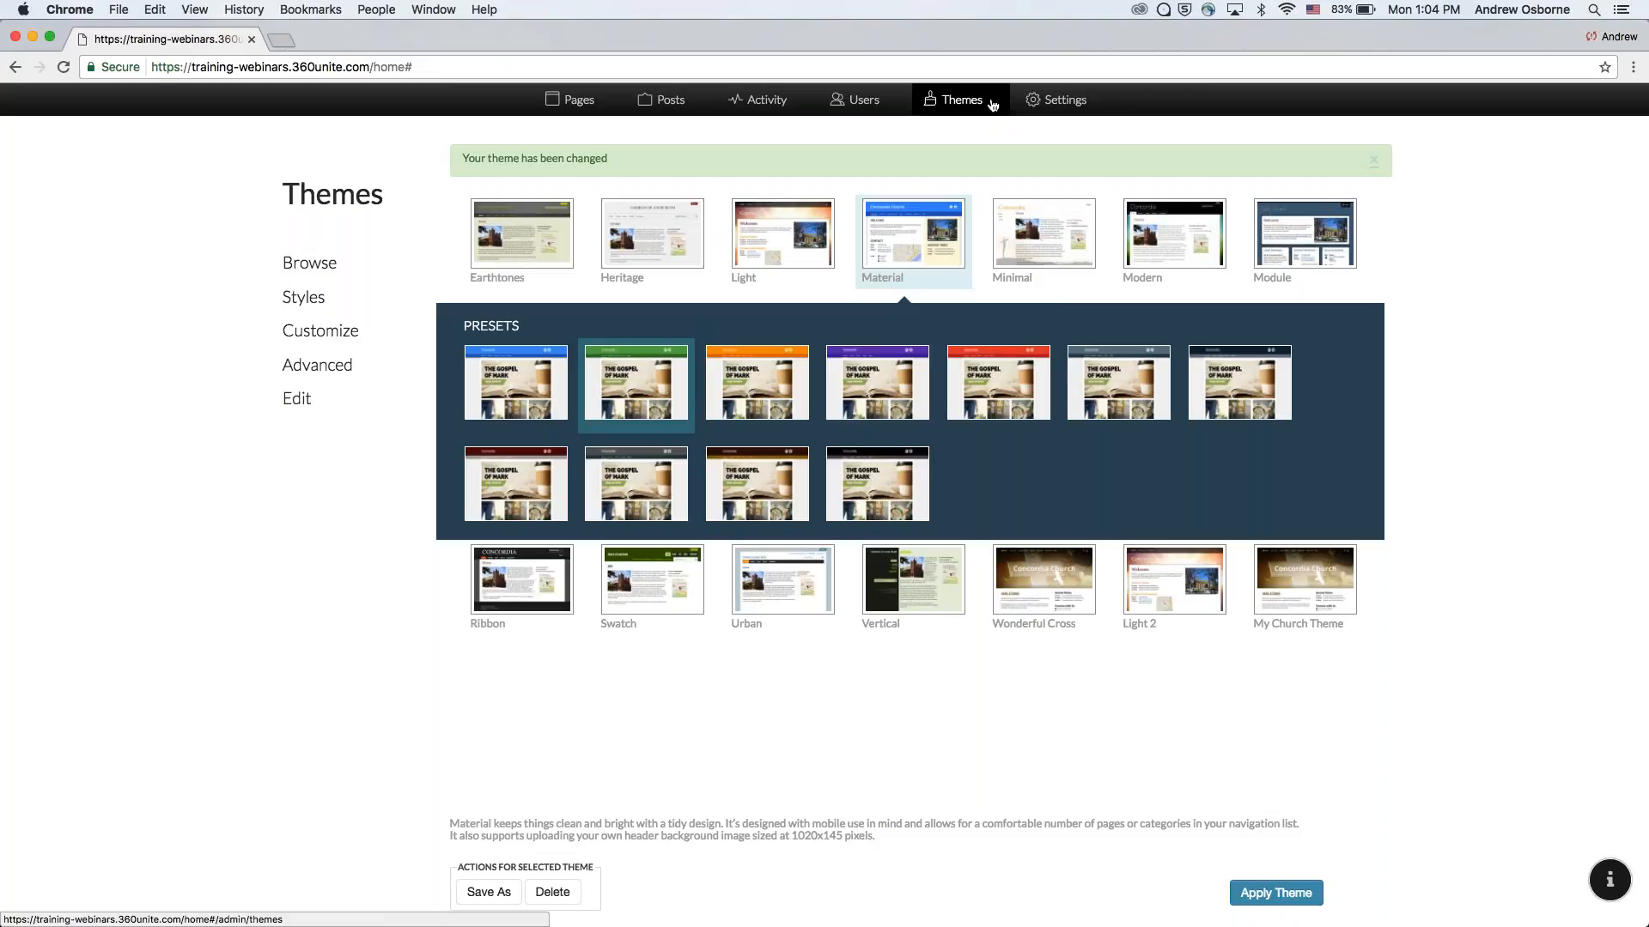
click(991, 103)
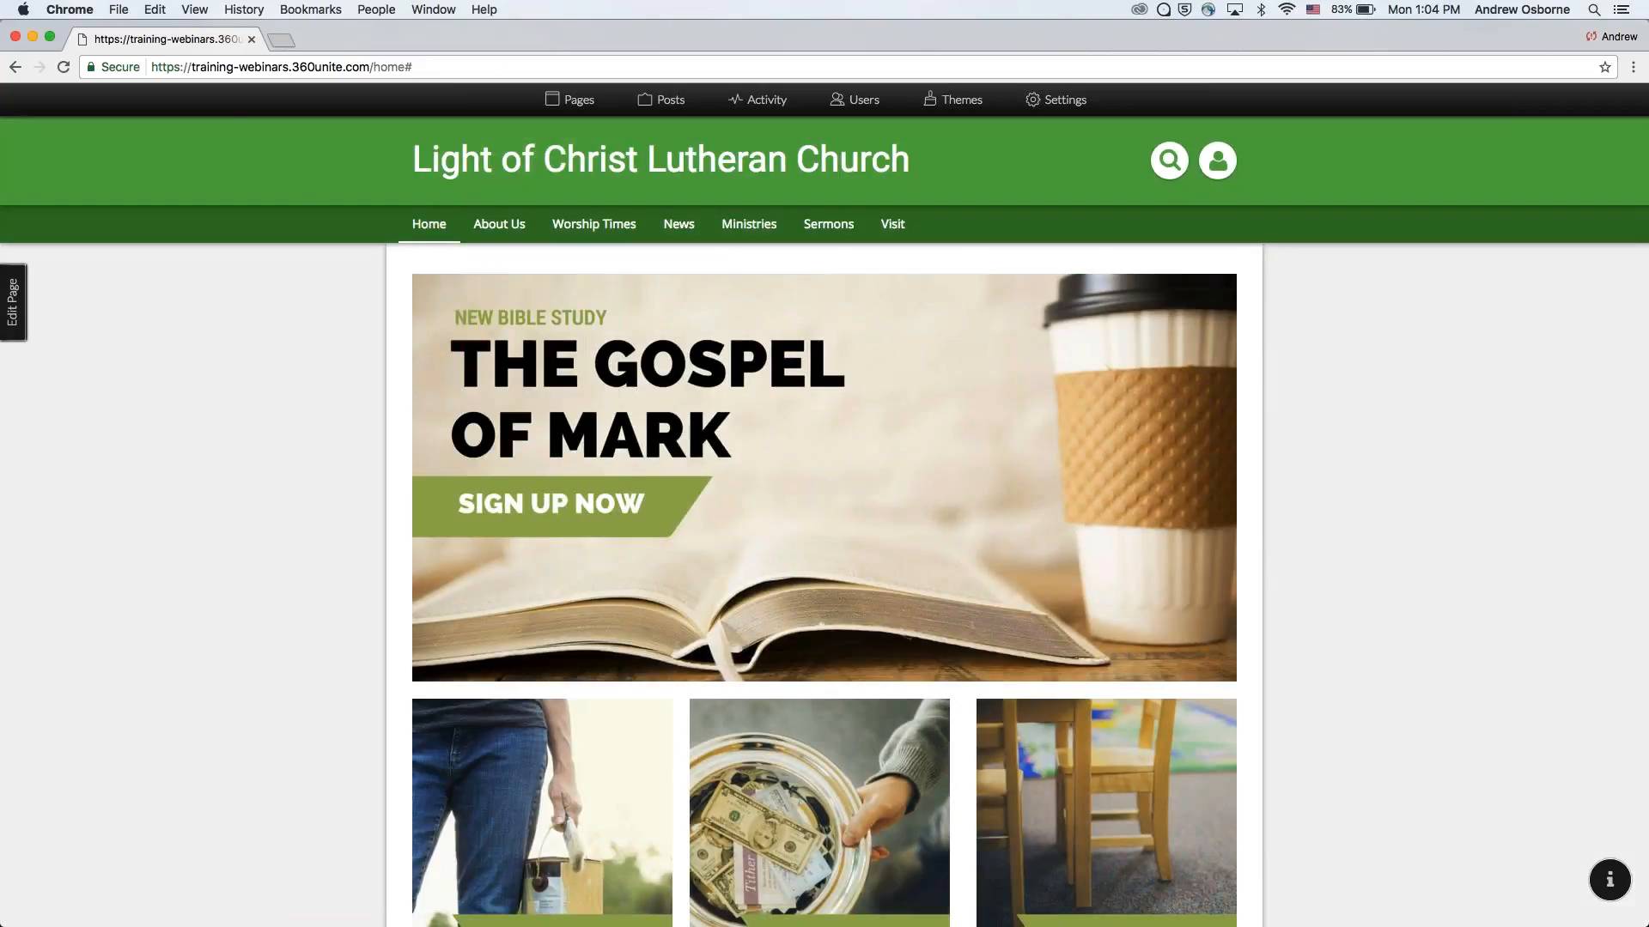
Start a new text style for the theme, compare the Block and Inline types, and choose Block.
click(960, 106)
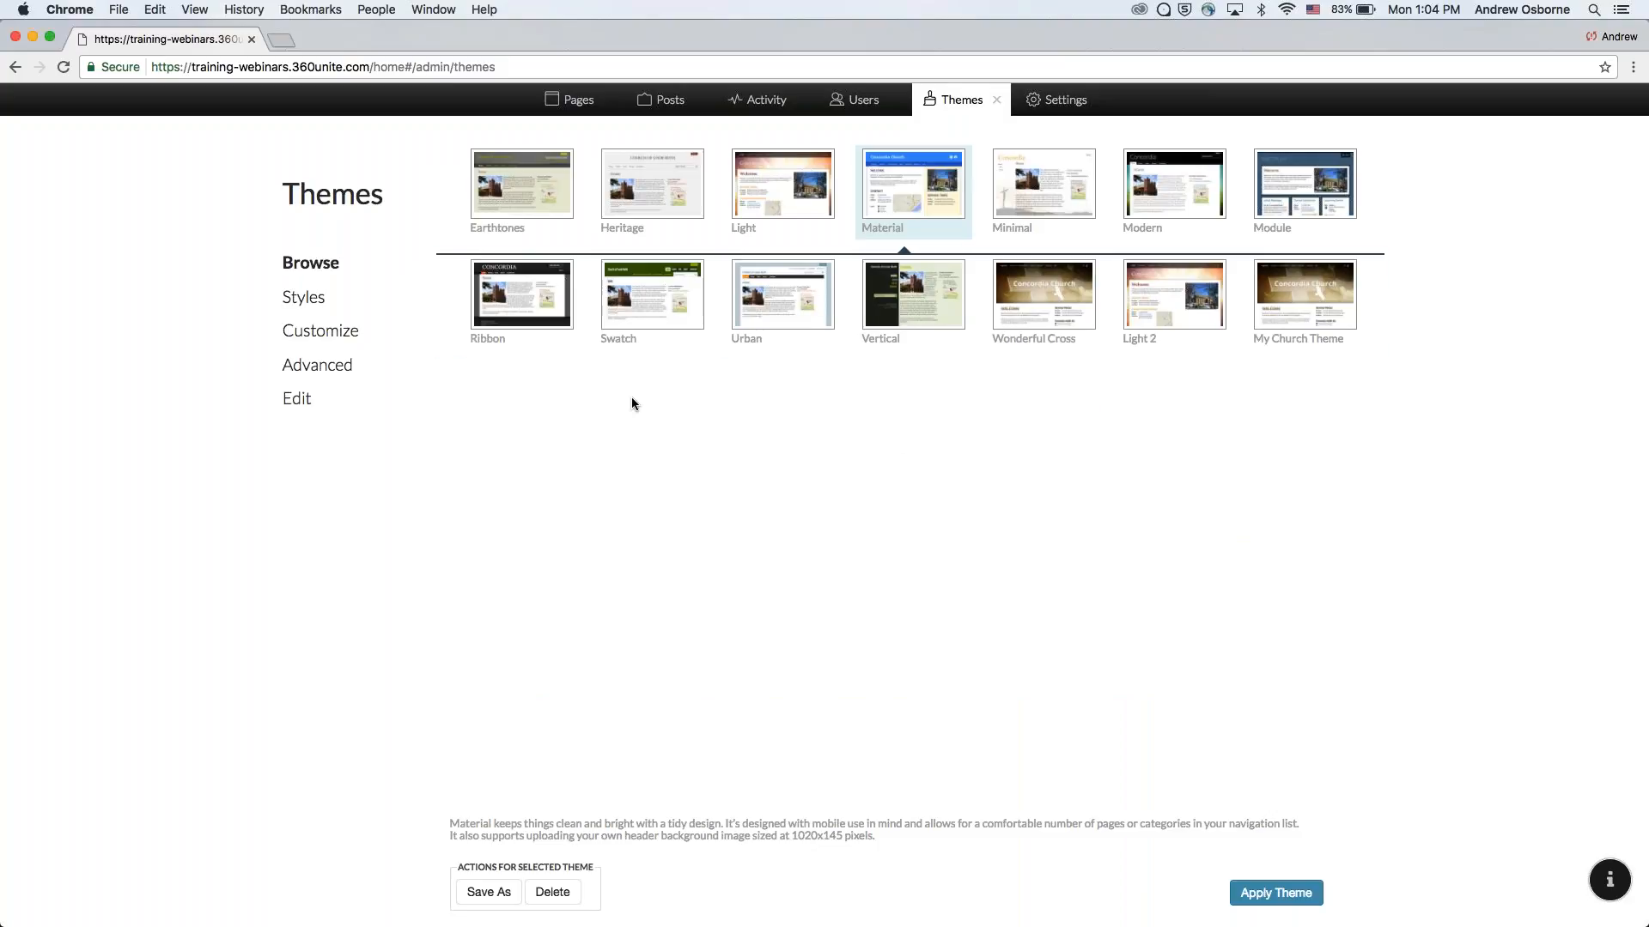
click(952, 199)
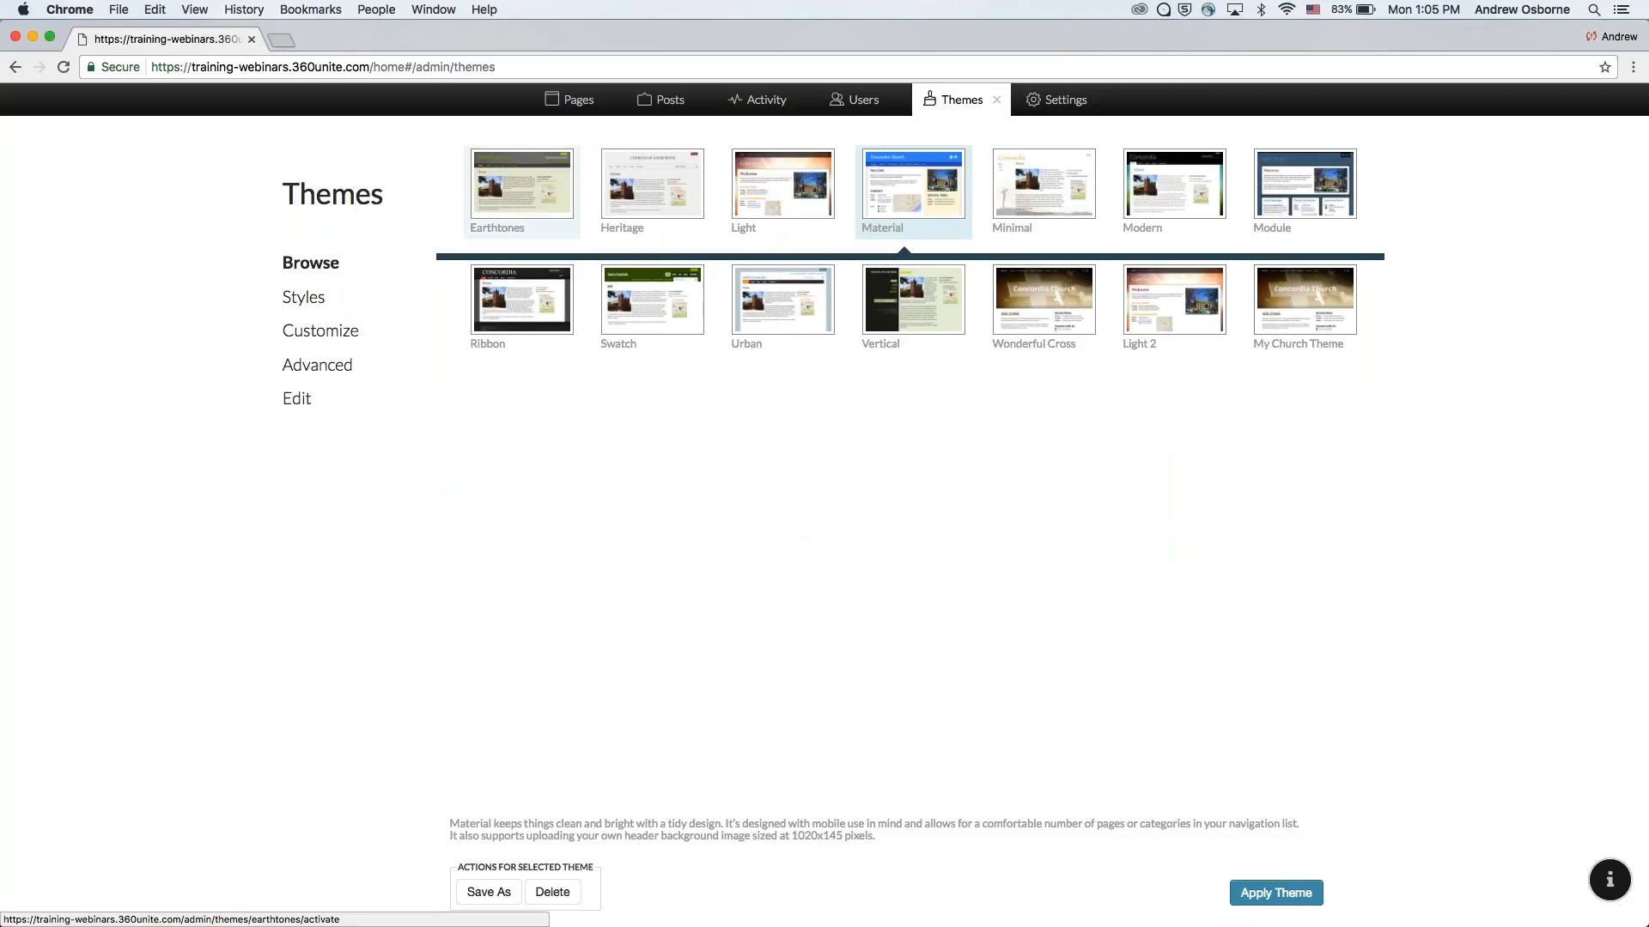
click(317, 301)
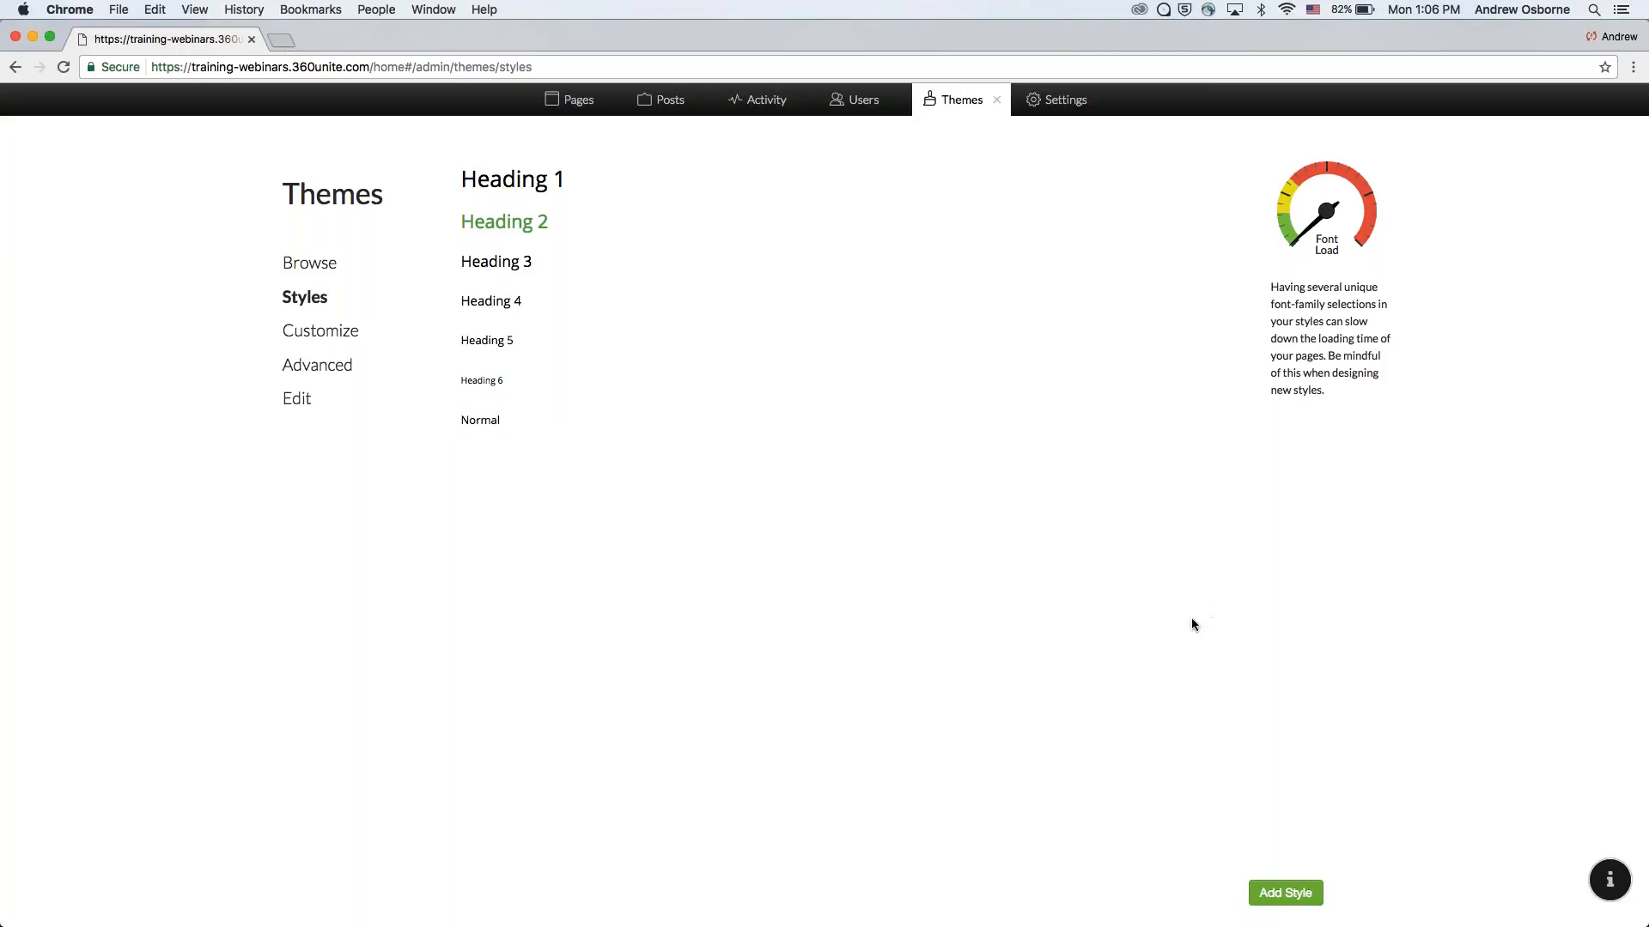
click(1281, 893)
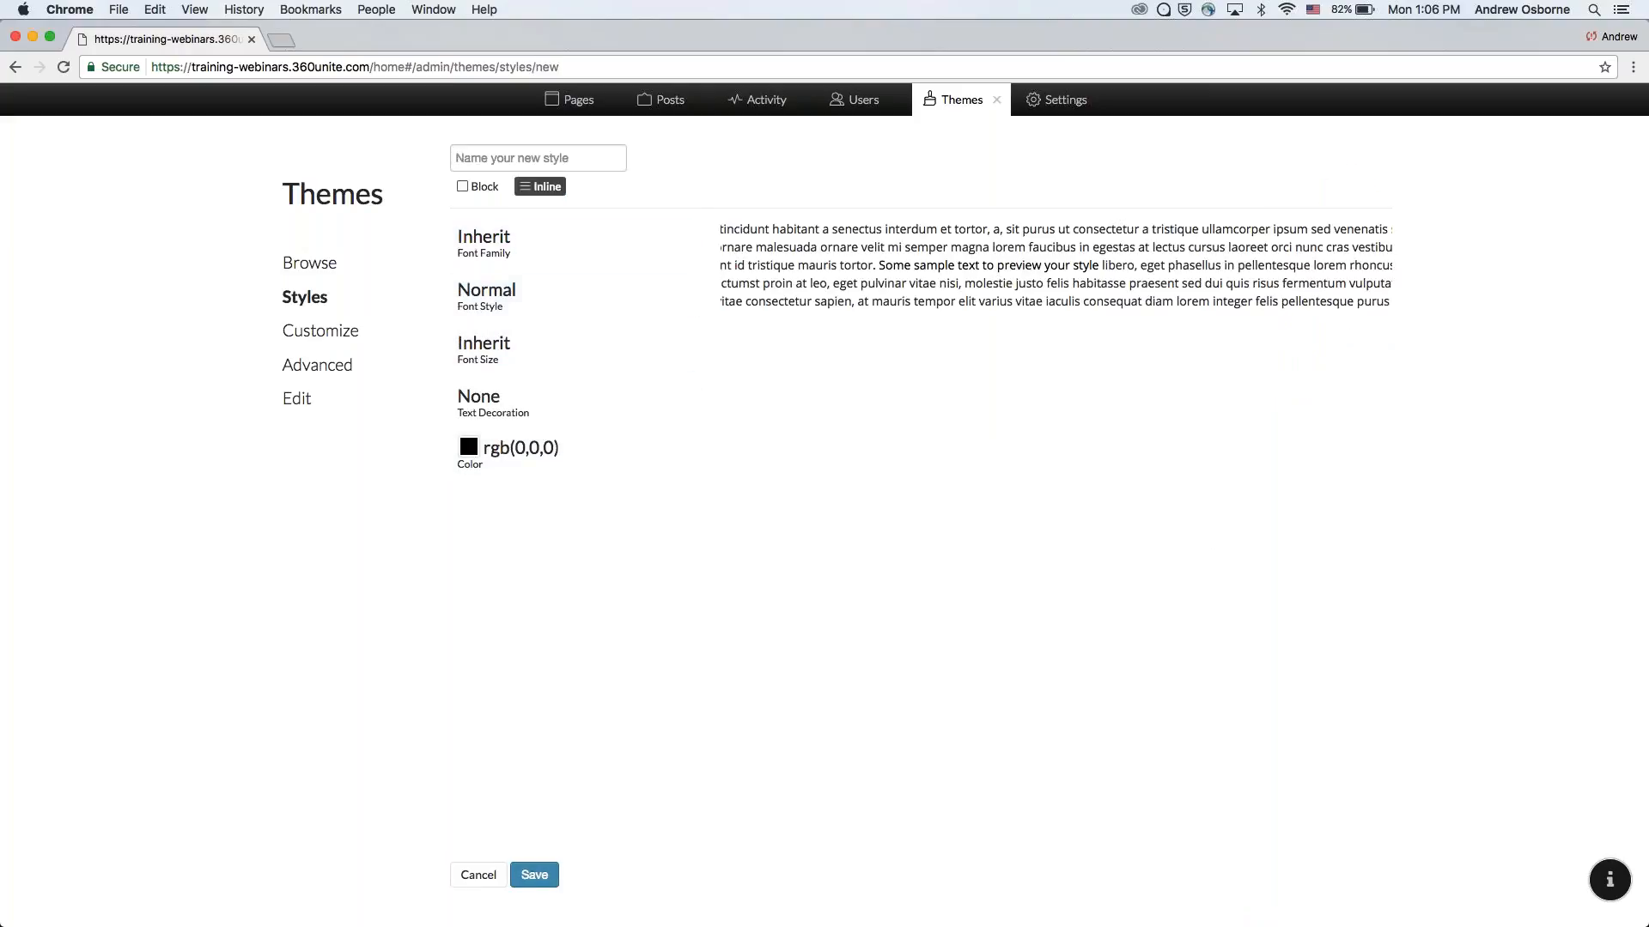
click(480, 188)
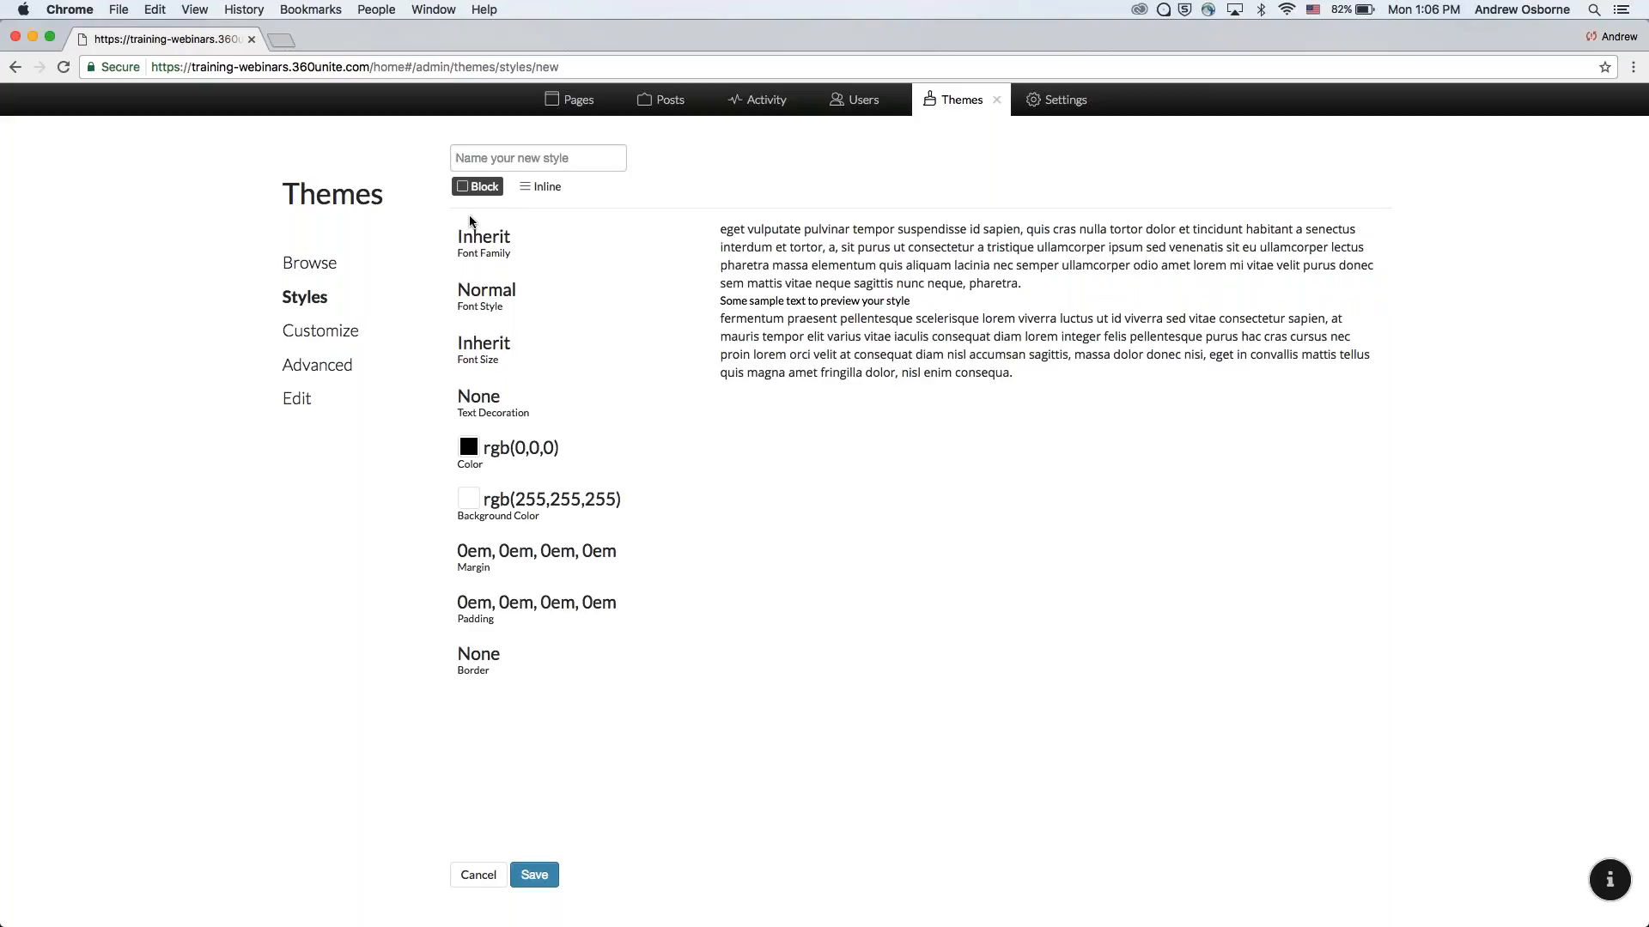
click(544, 188)
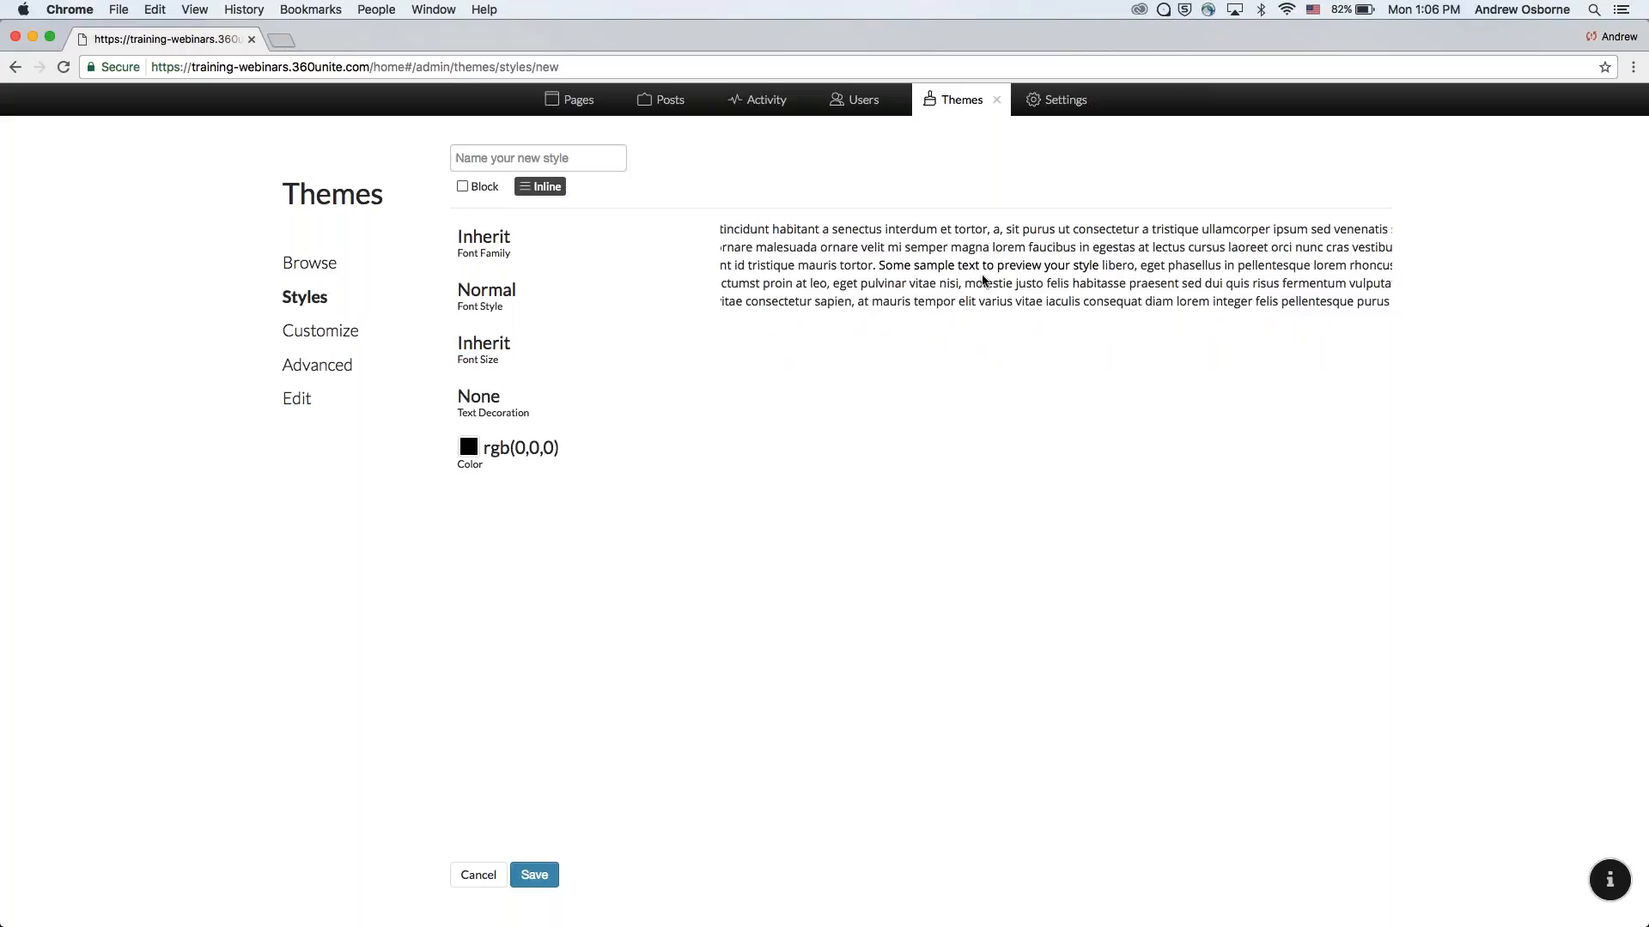
click(476, 187)
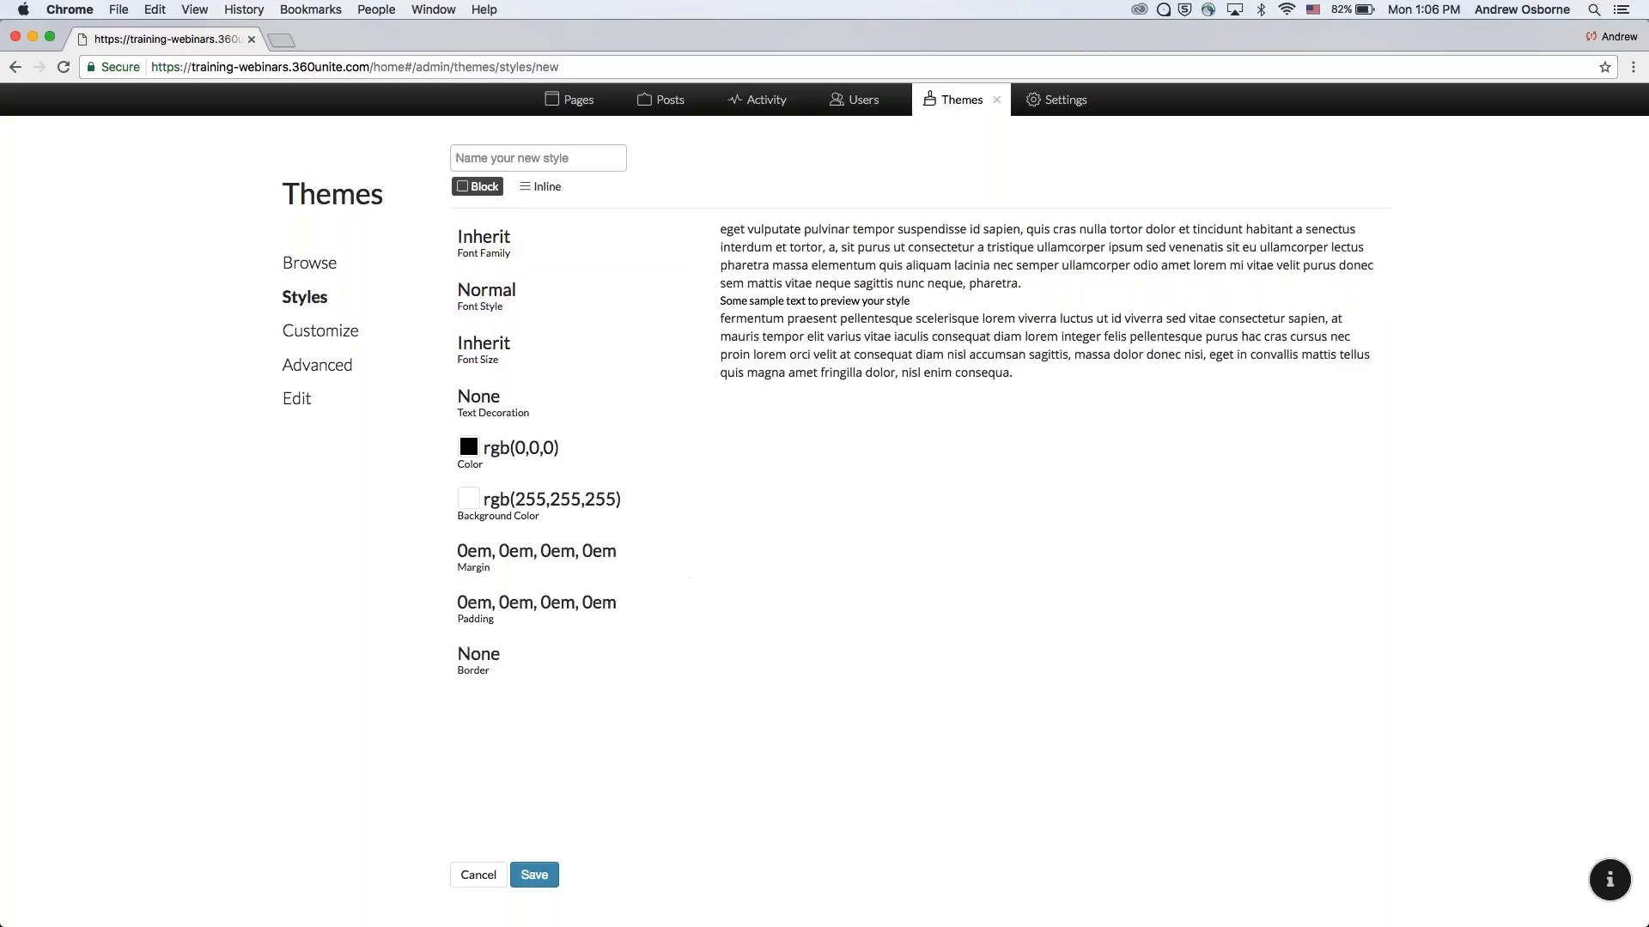
Set the new style's font family to Anton and check which font styles it offers.
click(528, 255)
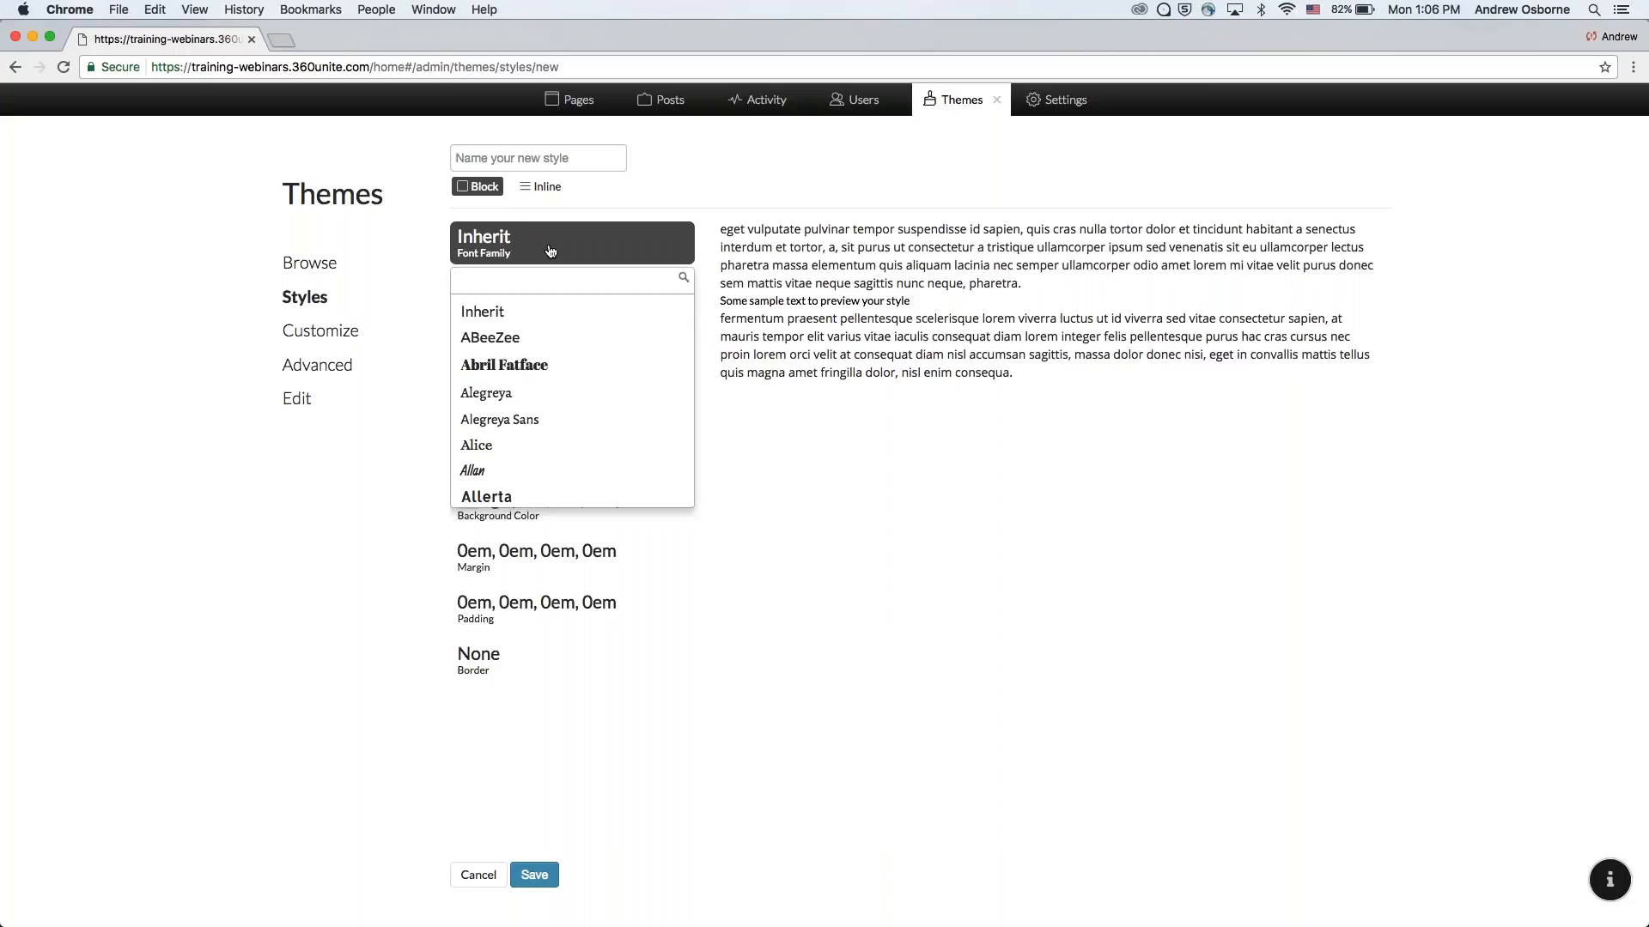
scroll(530, 440, down, 4)
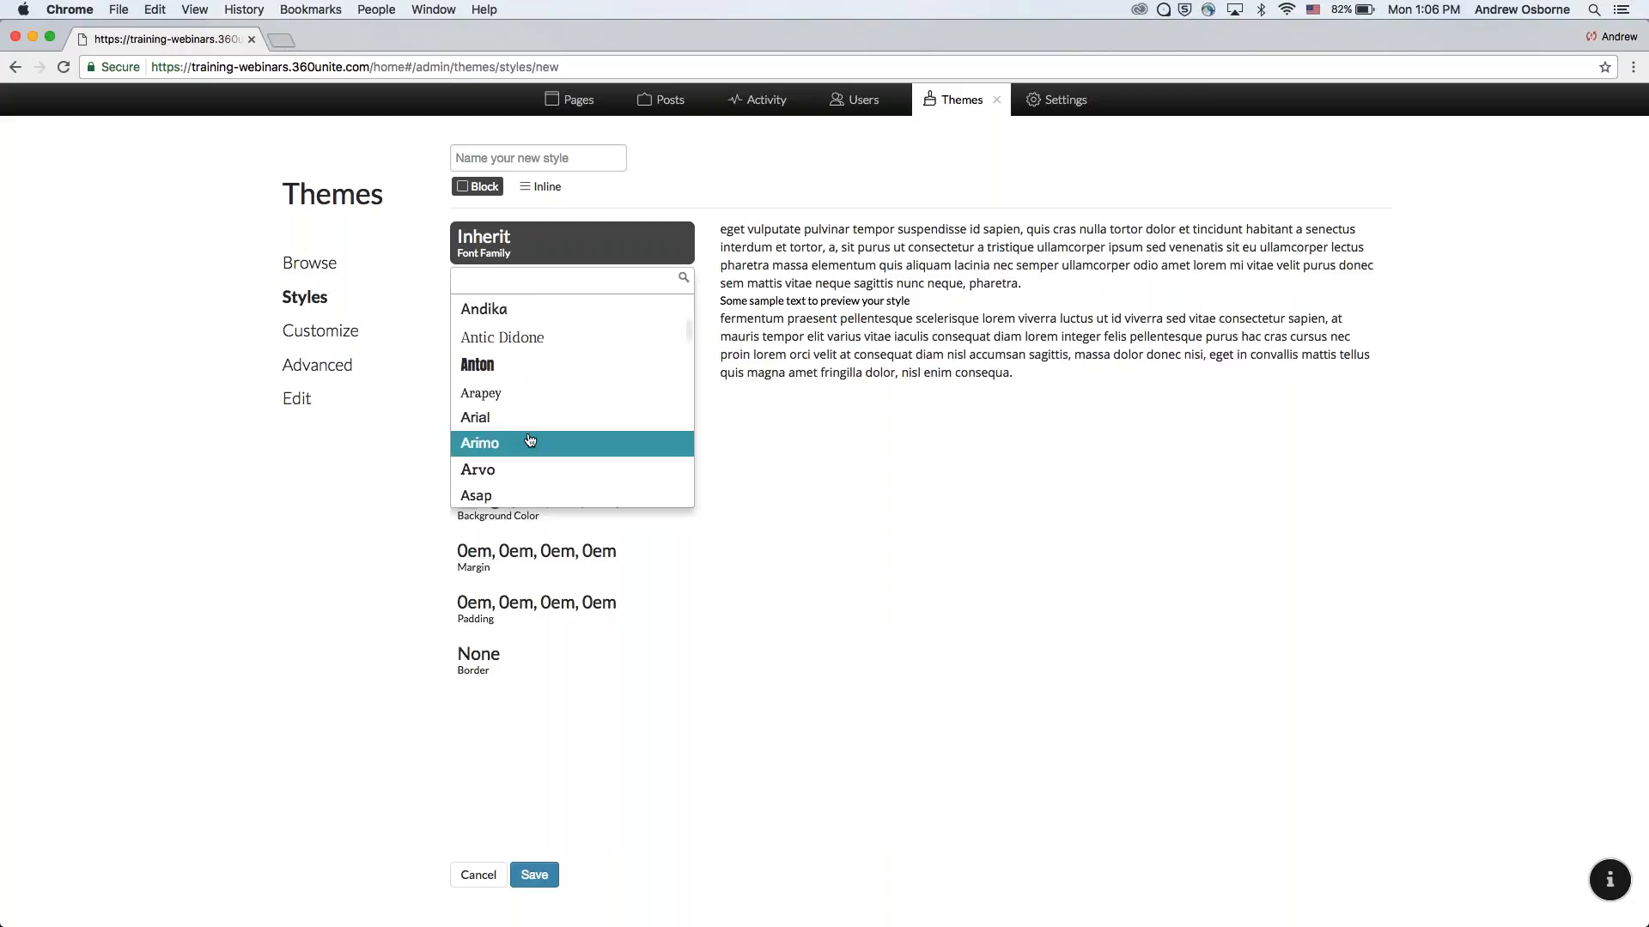
click(499, 369)
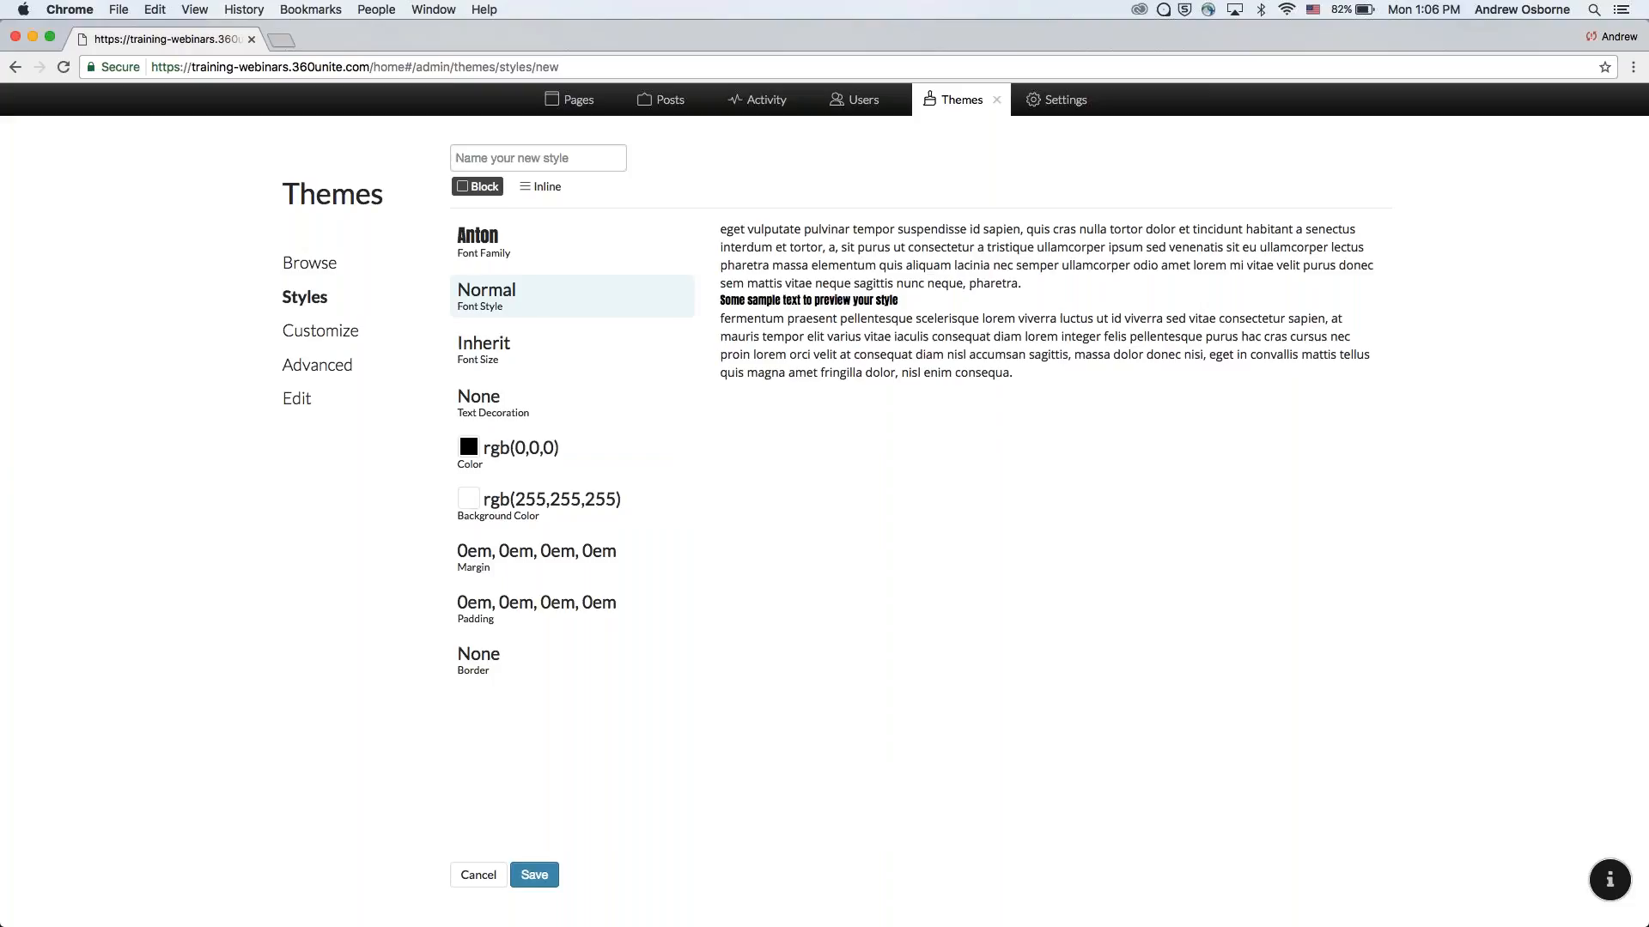
click(536, 296)
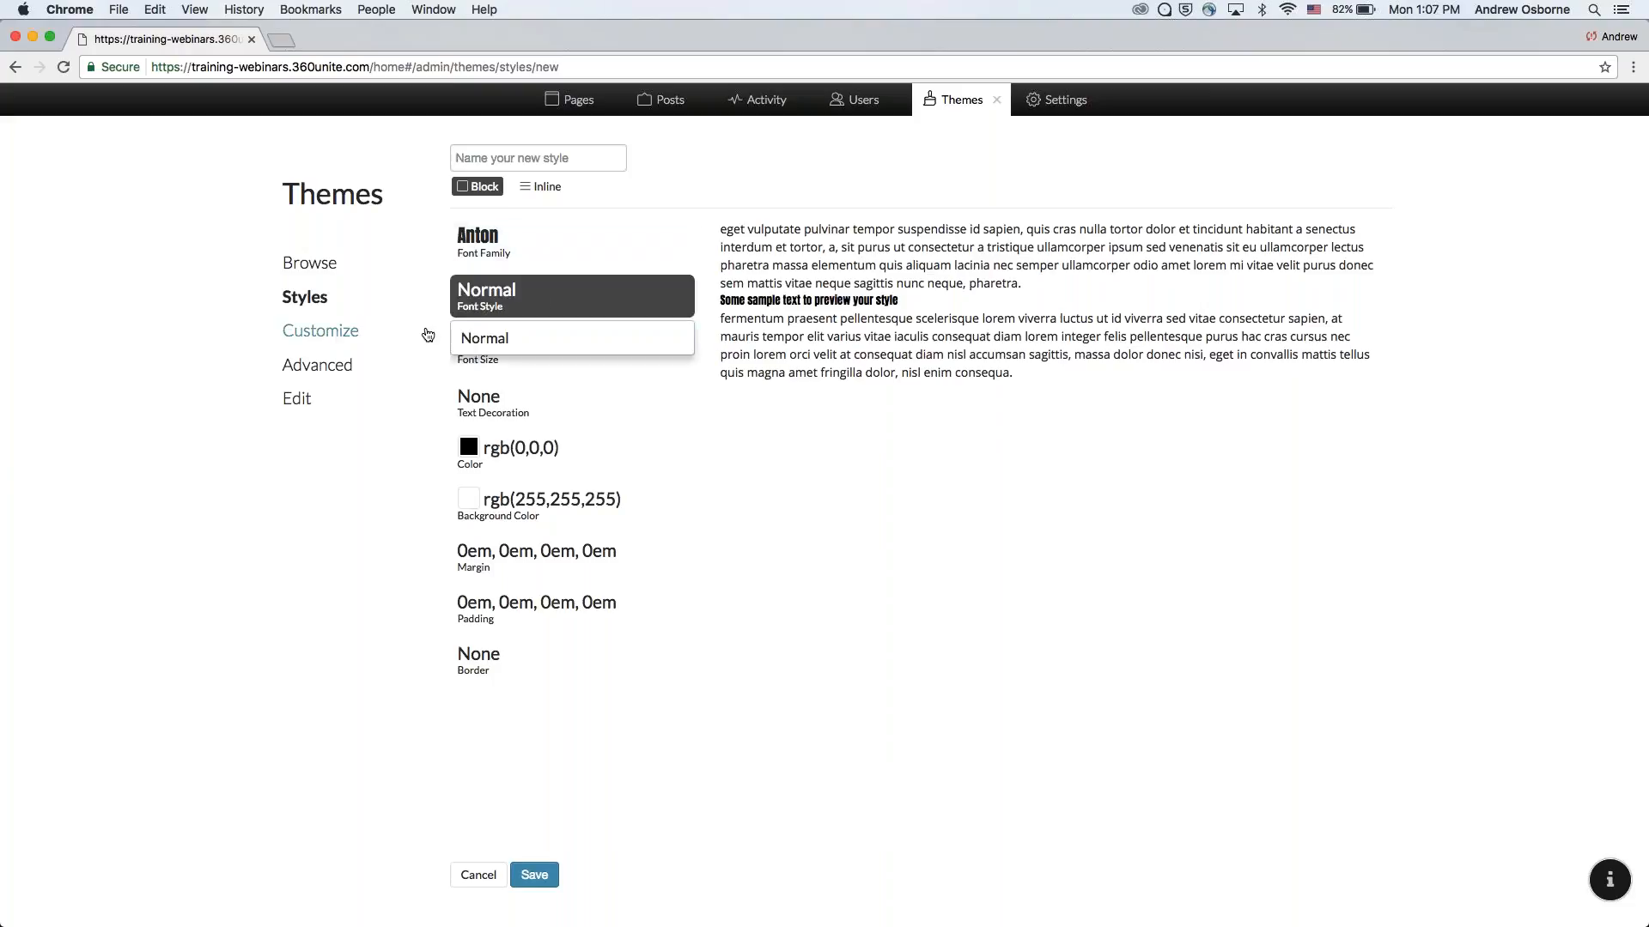
click(428, 335)
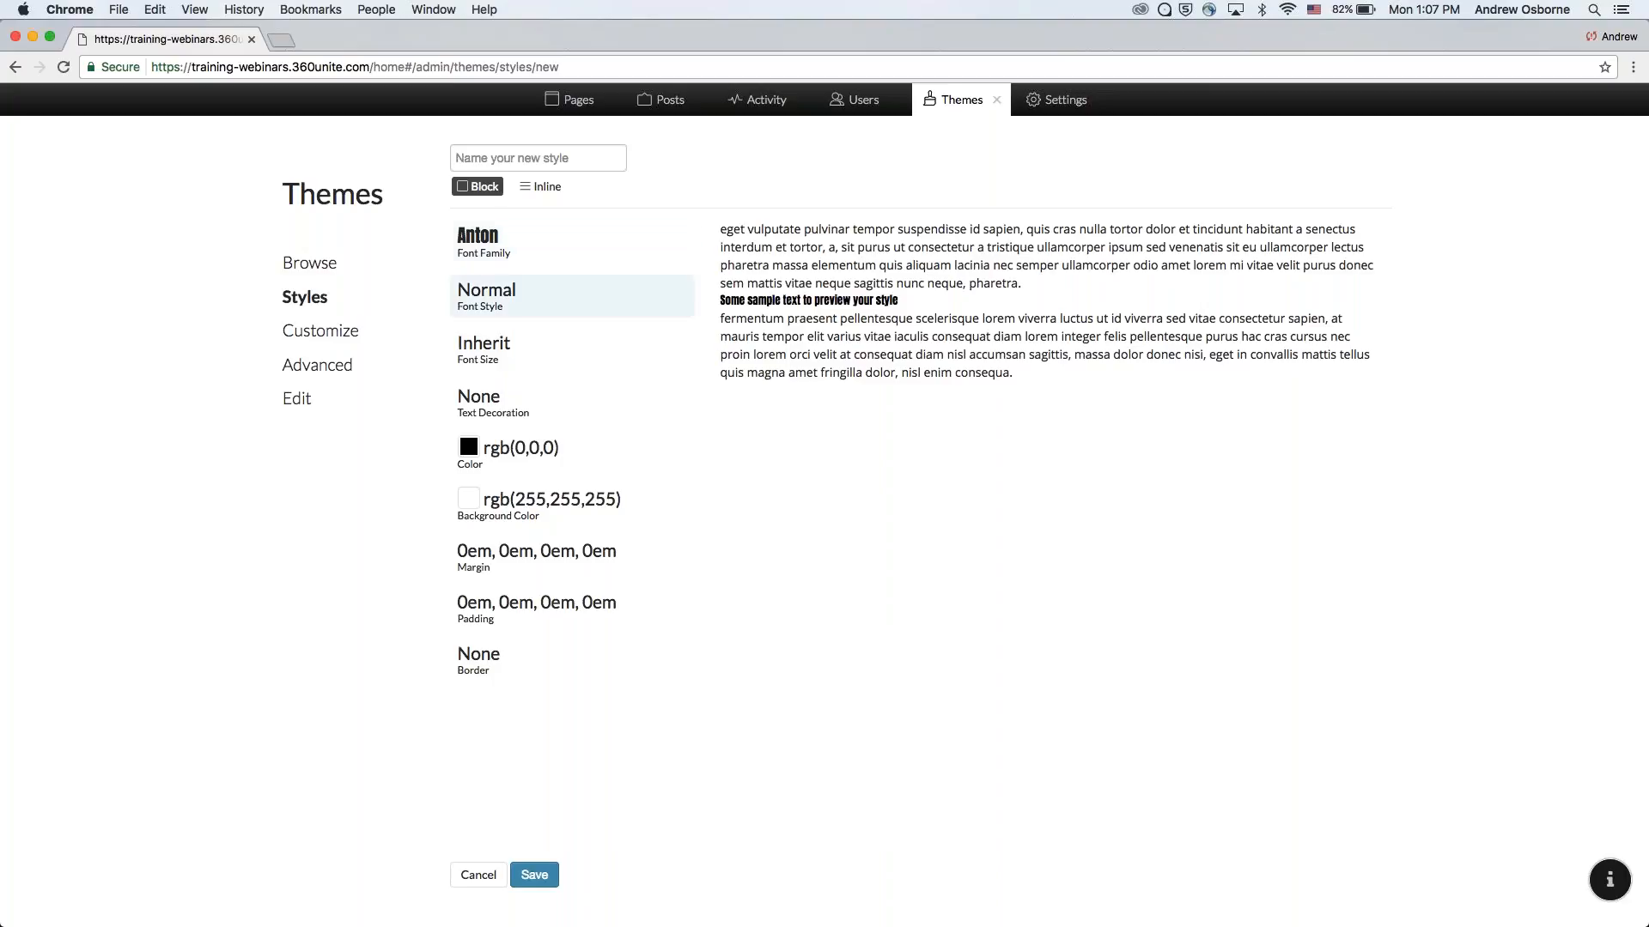
Set the new style's font family to Candal and check its font style choices.
click(534, 257)
scroll(524, 335, up, 5)
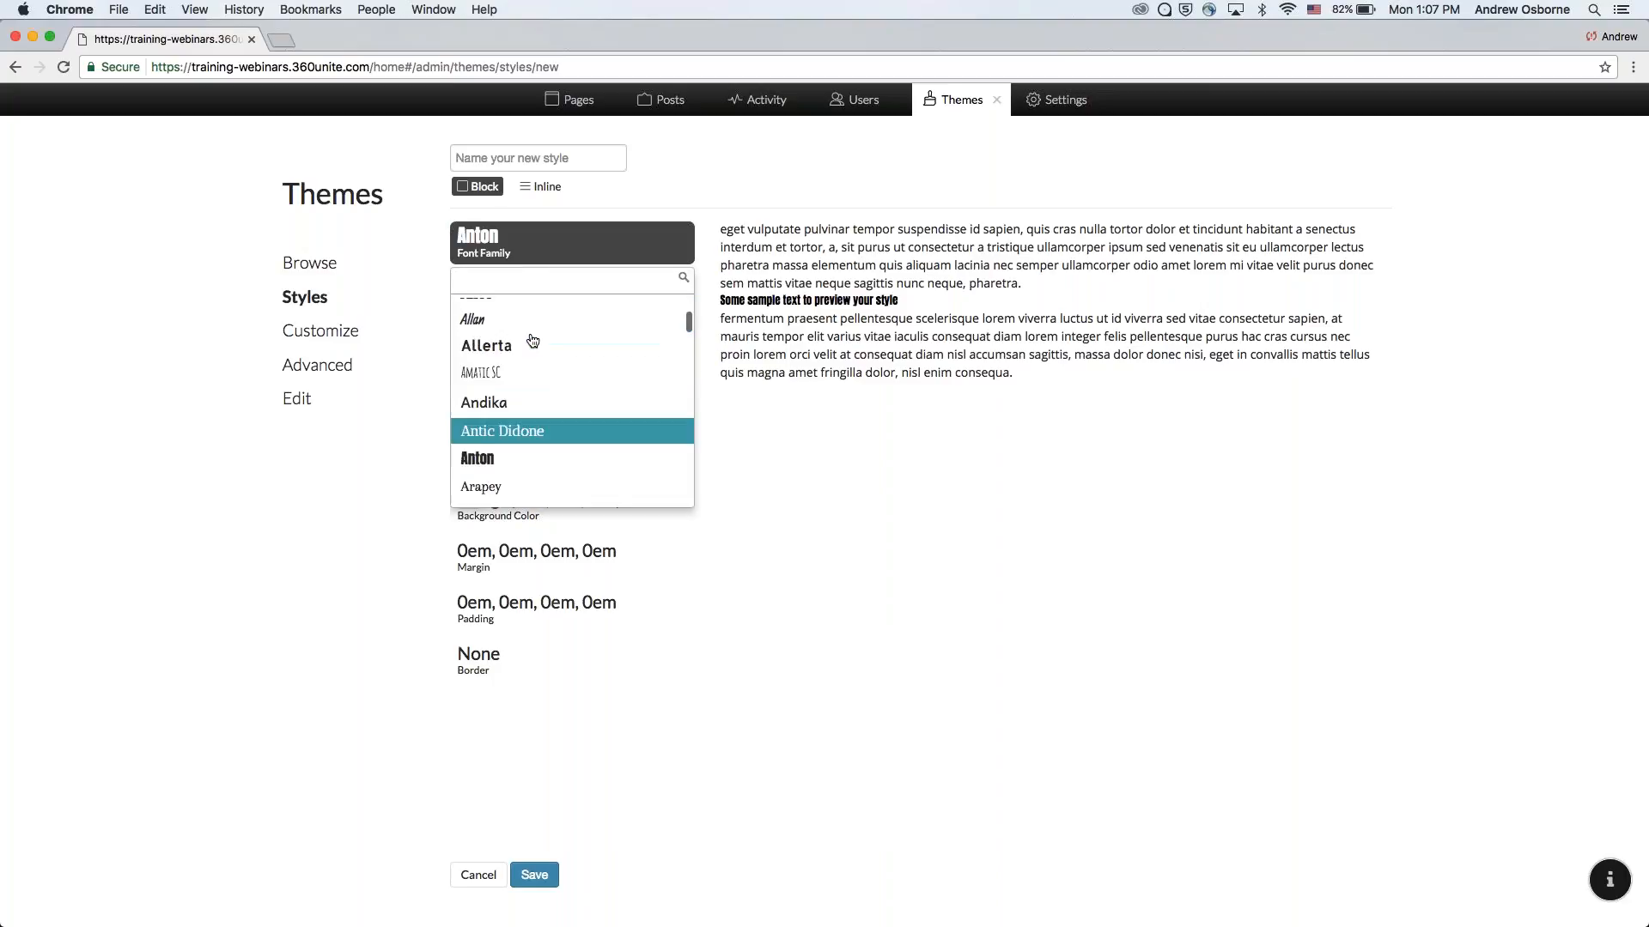
scroll(519, 335, up, 2)
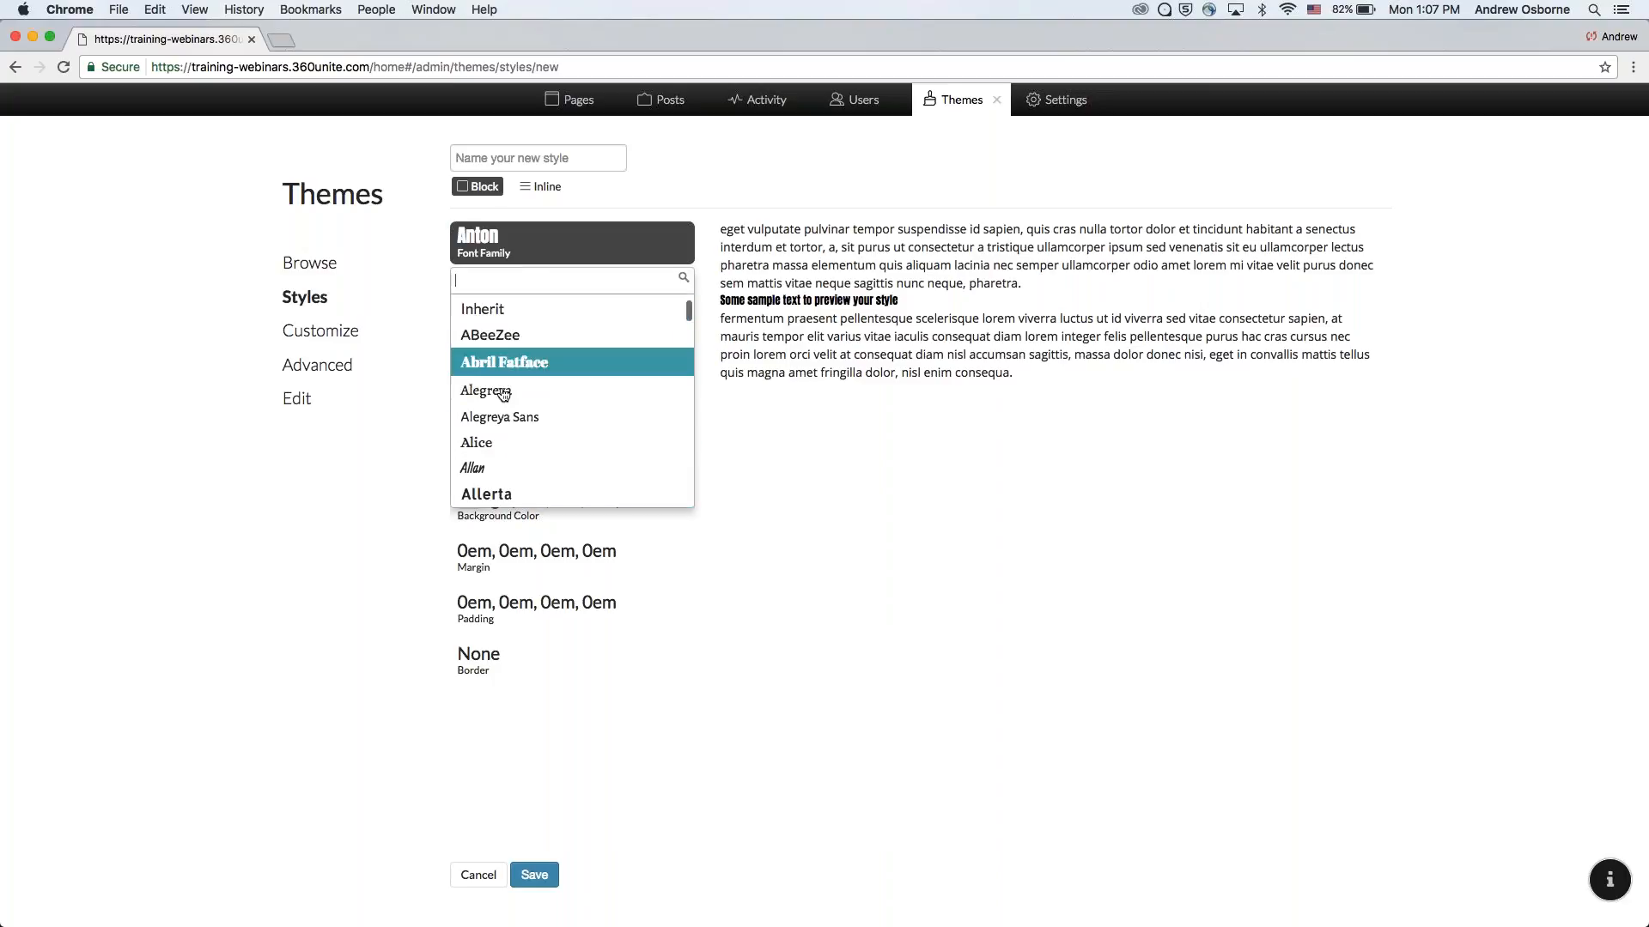
scroll(515, 361, down, 6)
click(503, 475)
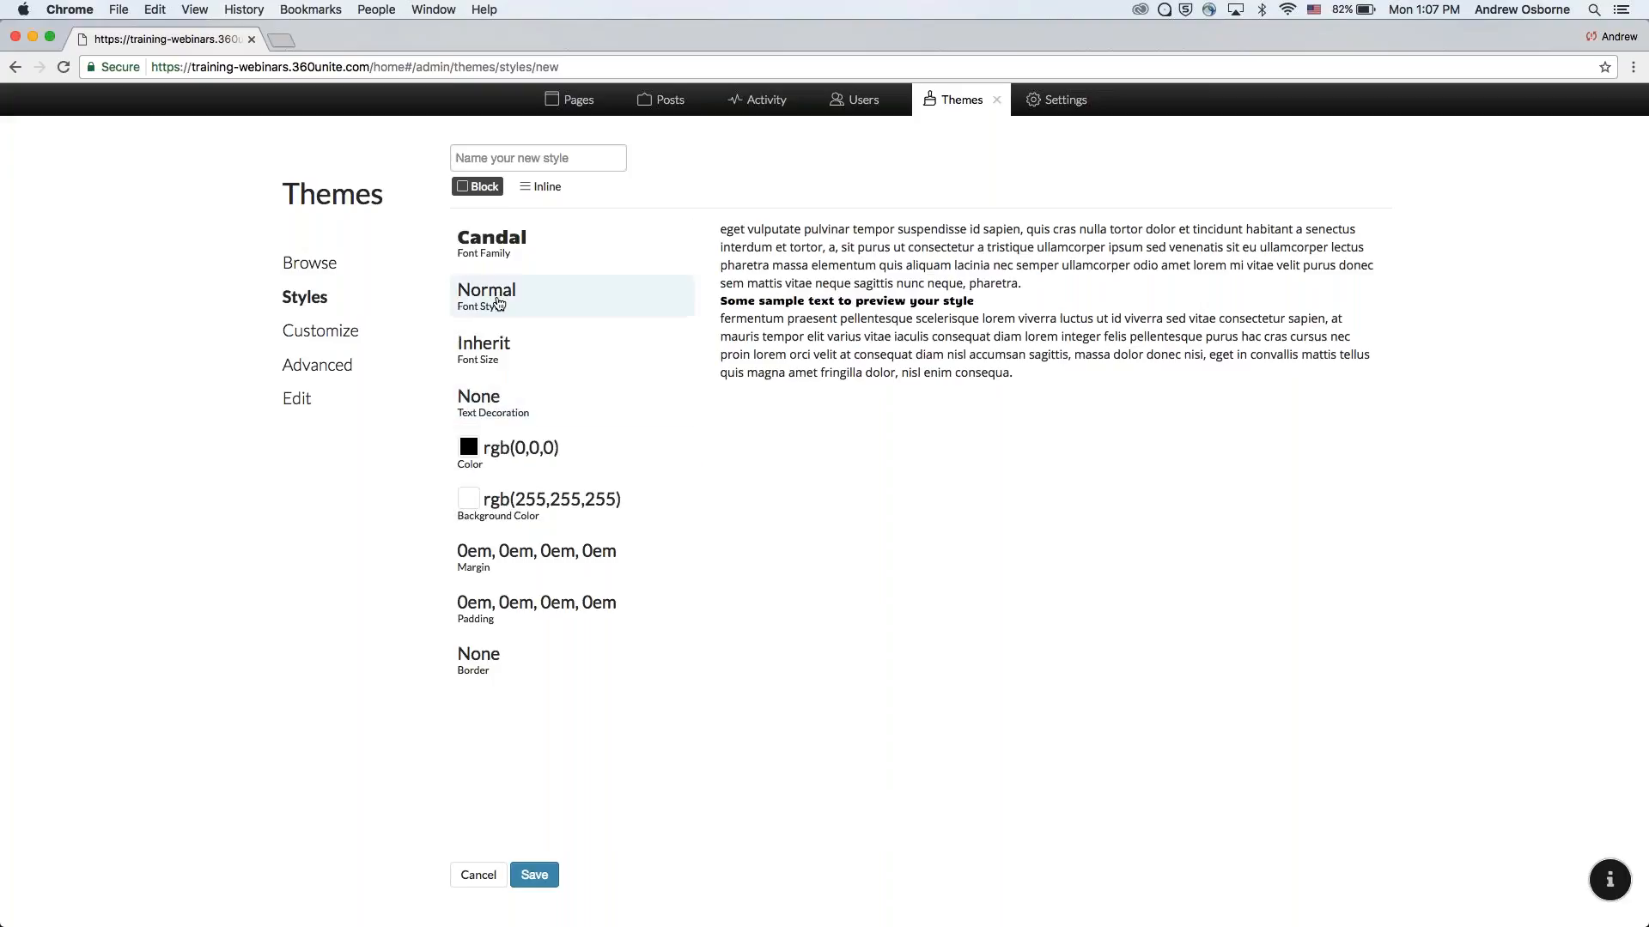
click(500, 302)
Set the new style's font family to Lato and show its font style choices.
click(503, 243)
scroll(512, 348, down, 10)
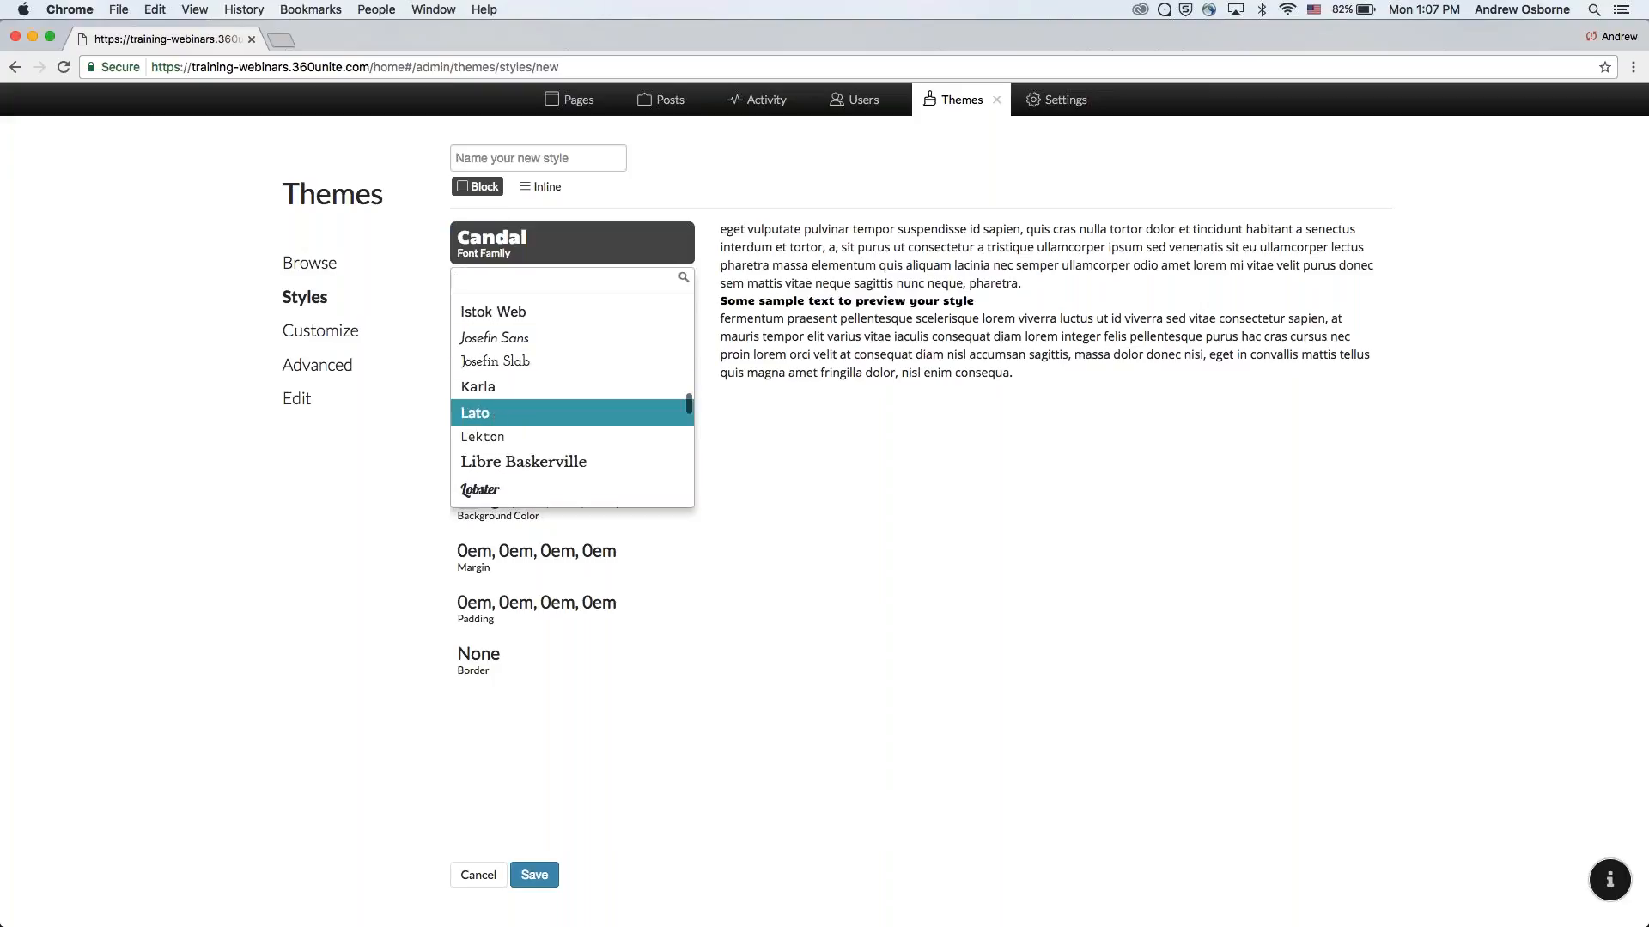
click(497, 415)
click(556, 301)
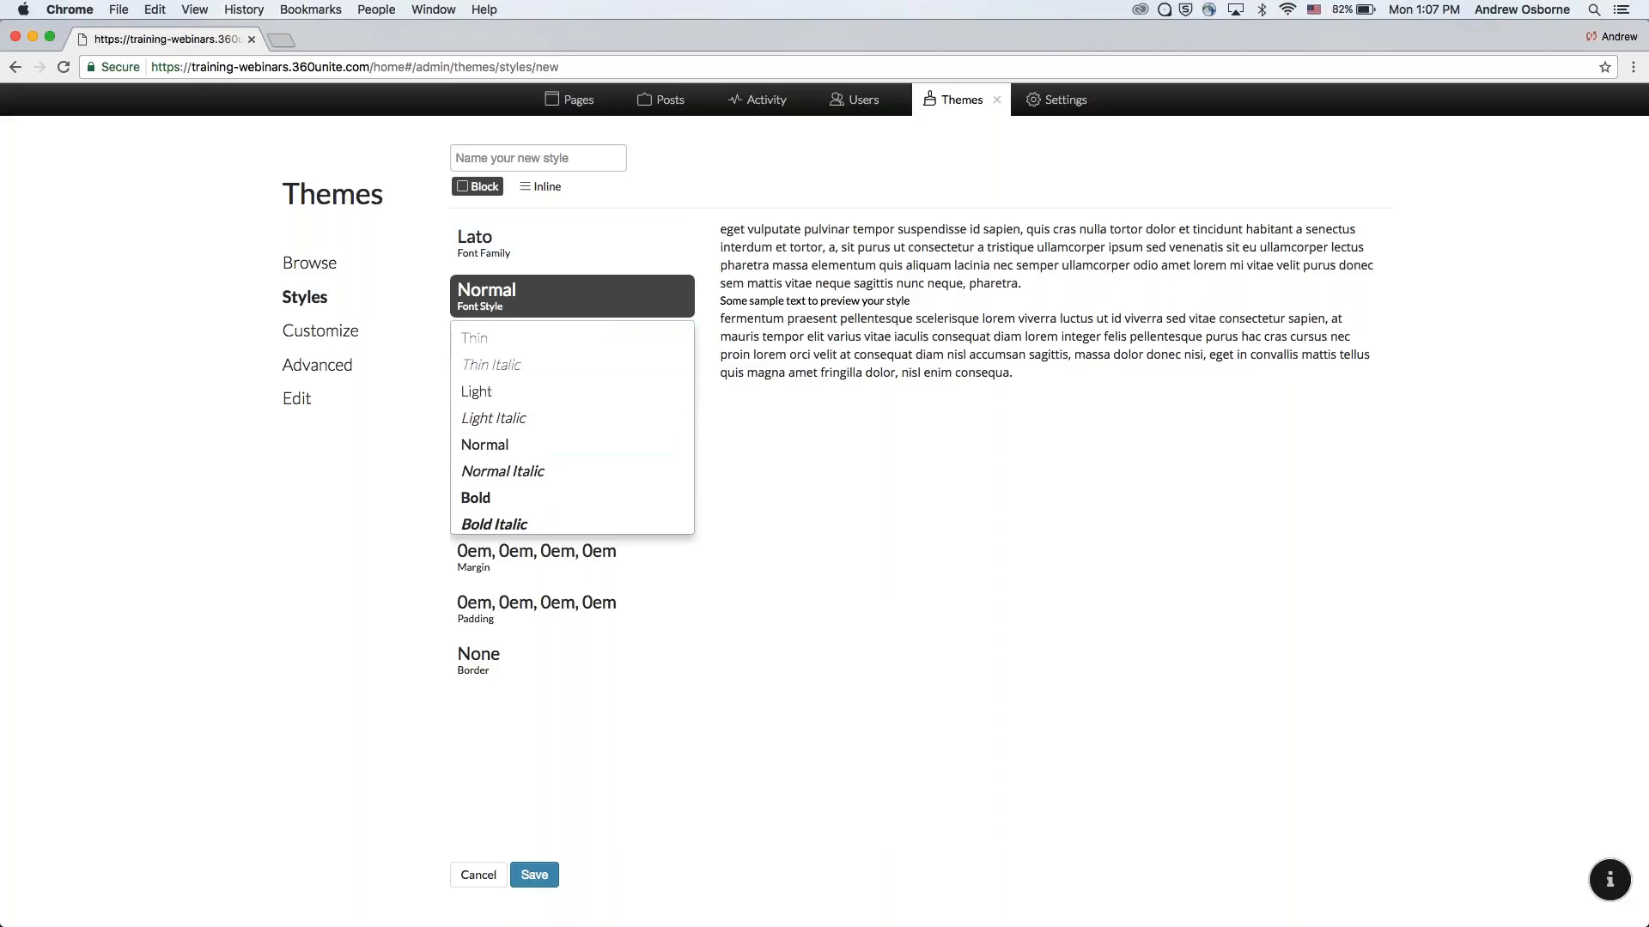
Set the new style's font style to Heavy.
scroll(515, 420, down, 2)
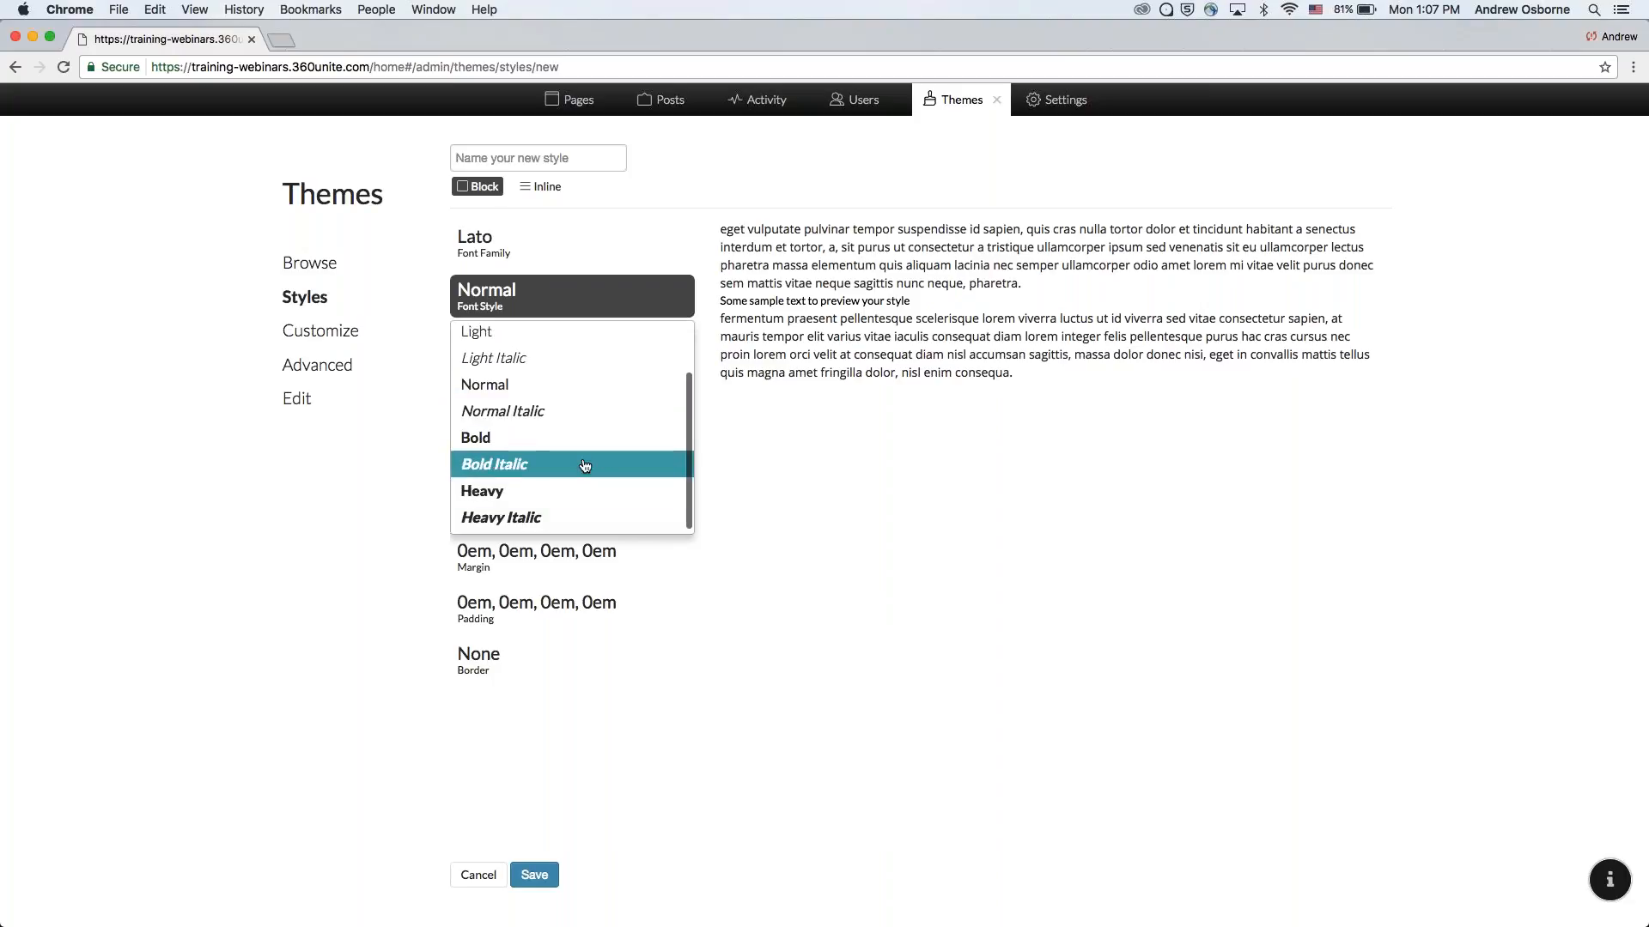
scroll(563, 383, up, 1)
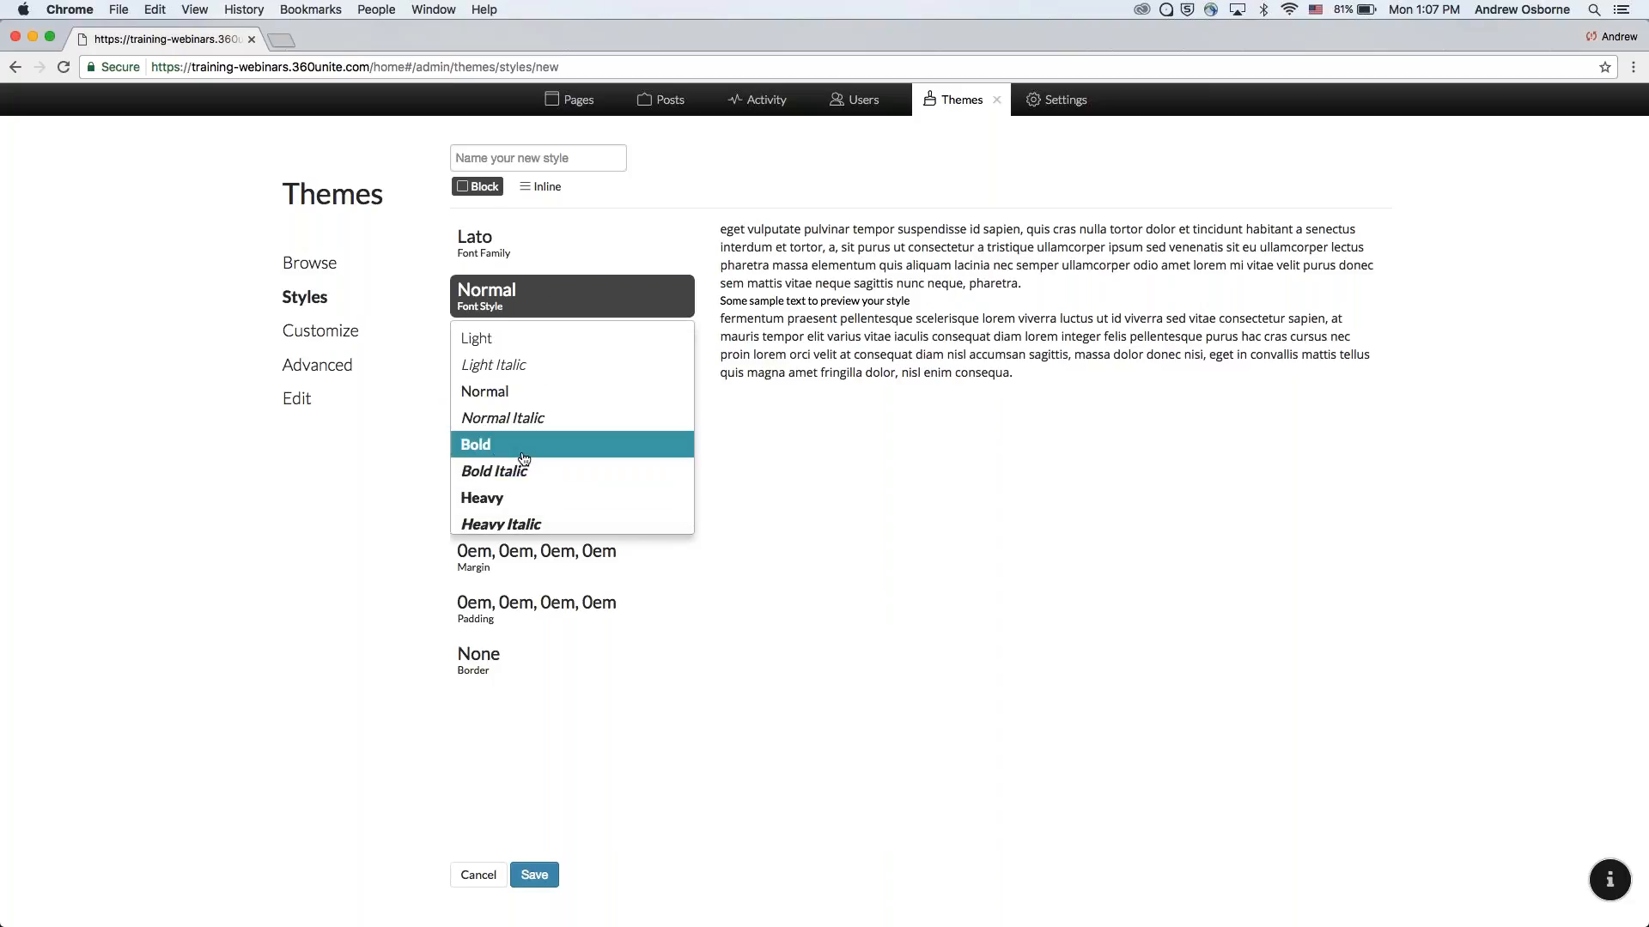
click(490, 498)
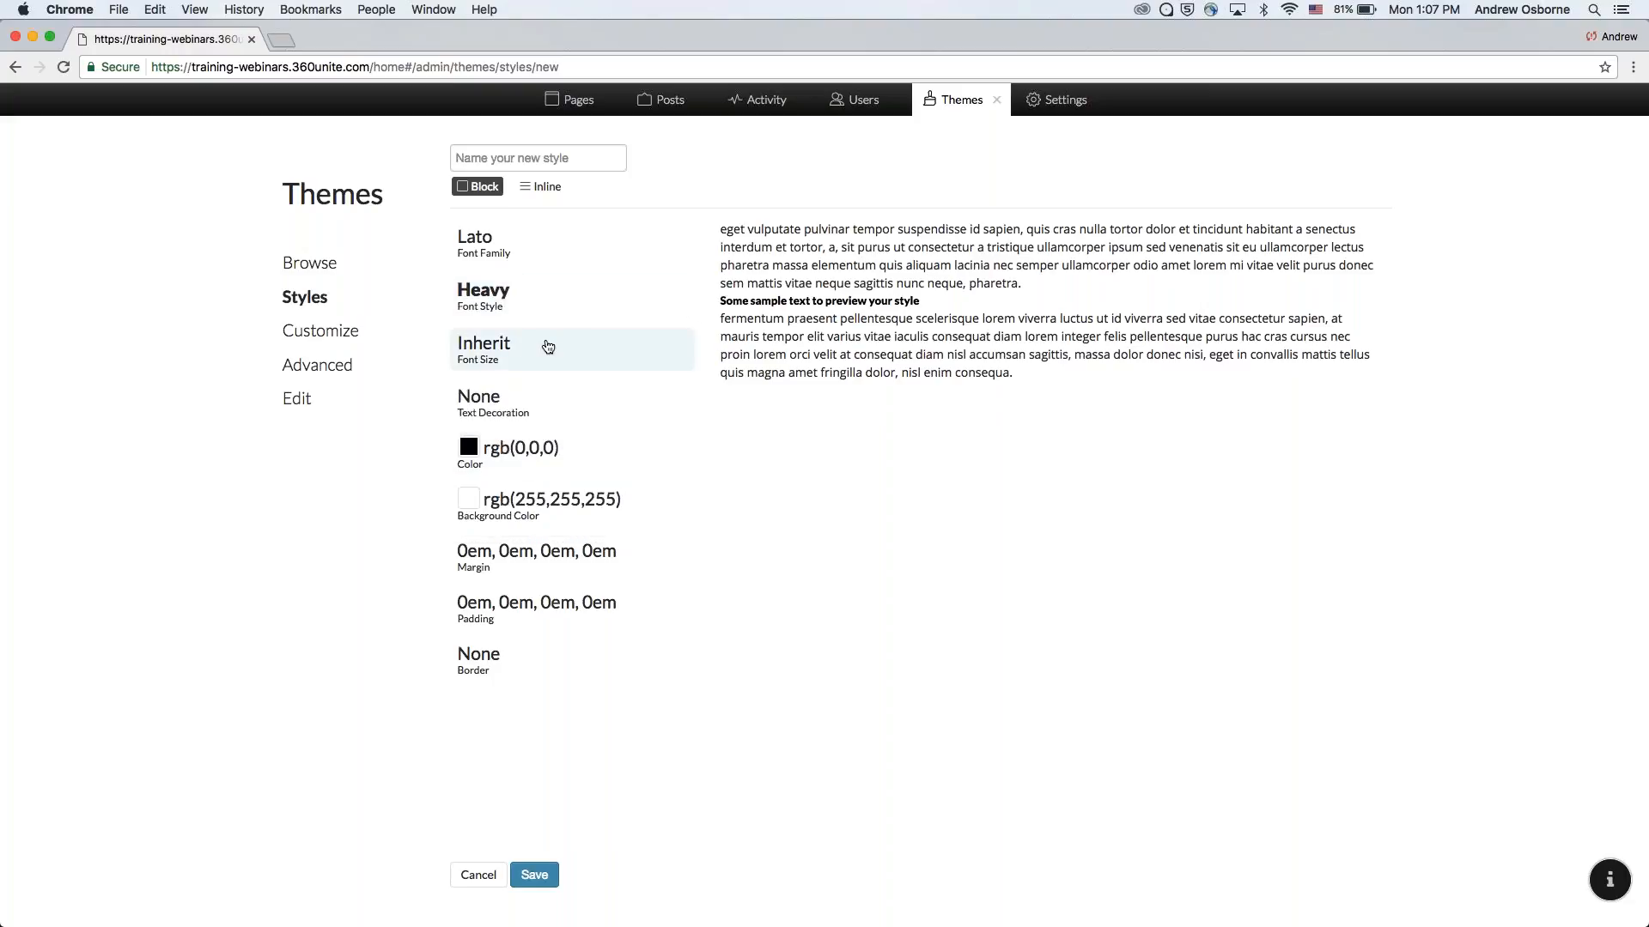
Set the new style's font size to 1.75em.
click(525, 353)
scroll(534, 500, down, 3)
scroll(534, 500, up, 3)
click(514, 390)
click(503, 347)
scroll(508, 528, down, 5)
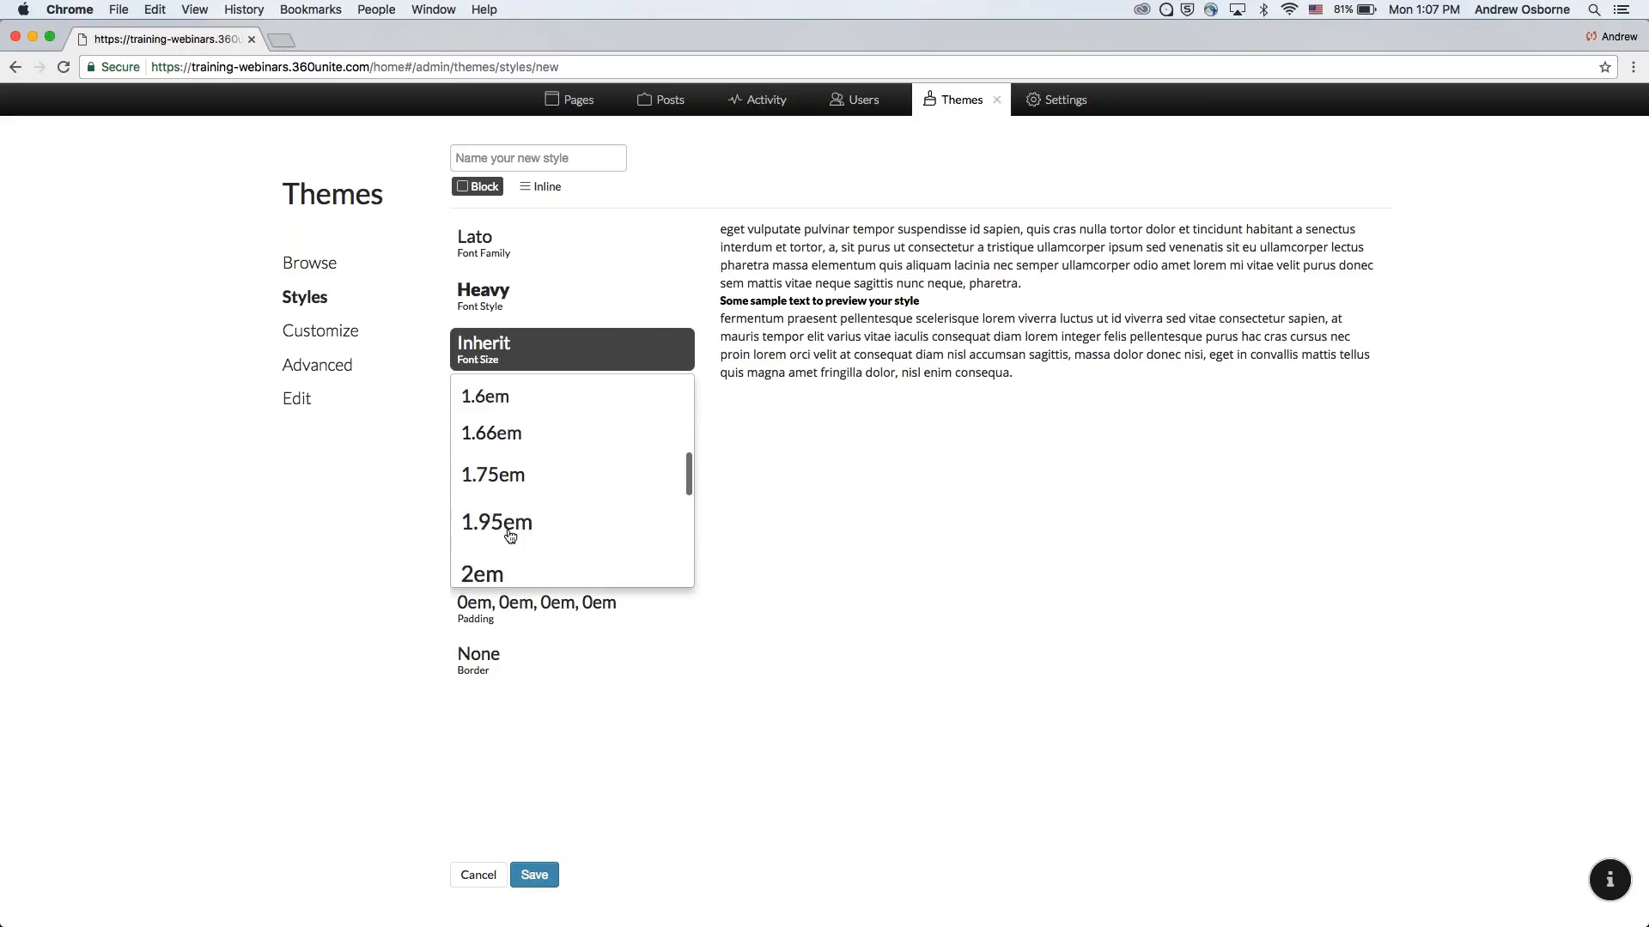
click(503, 478)
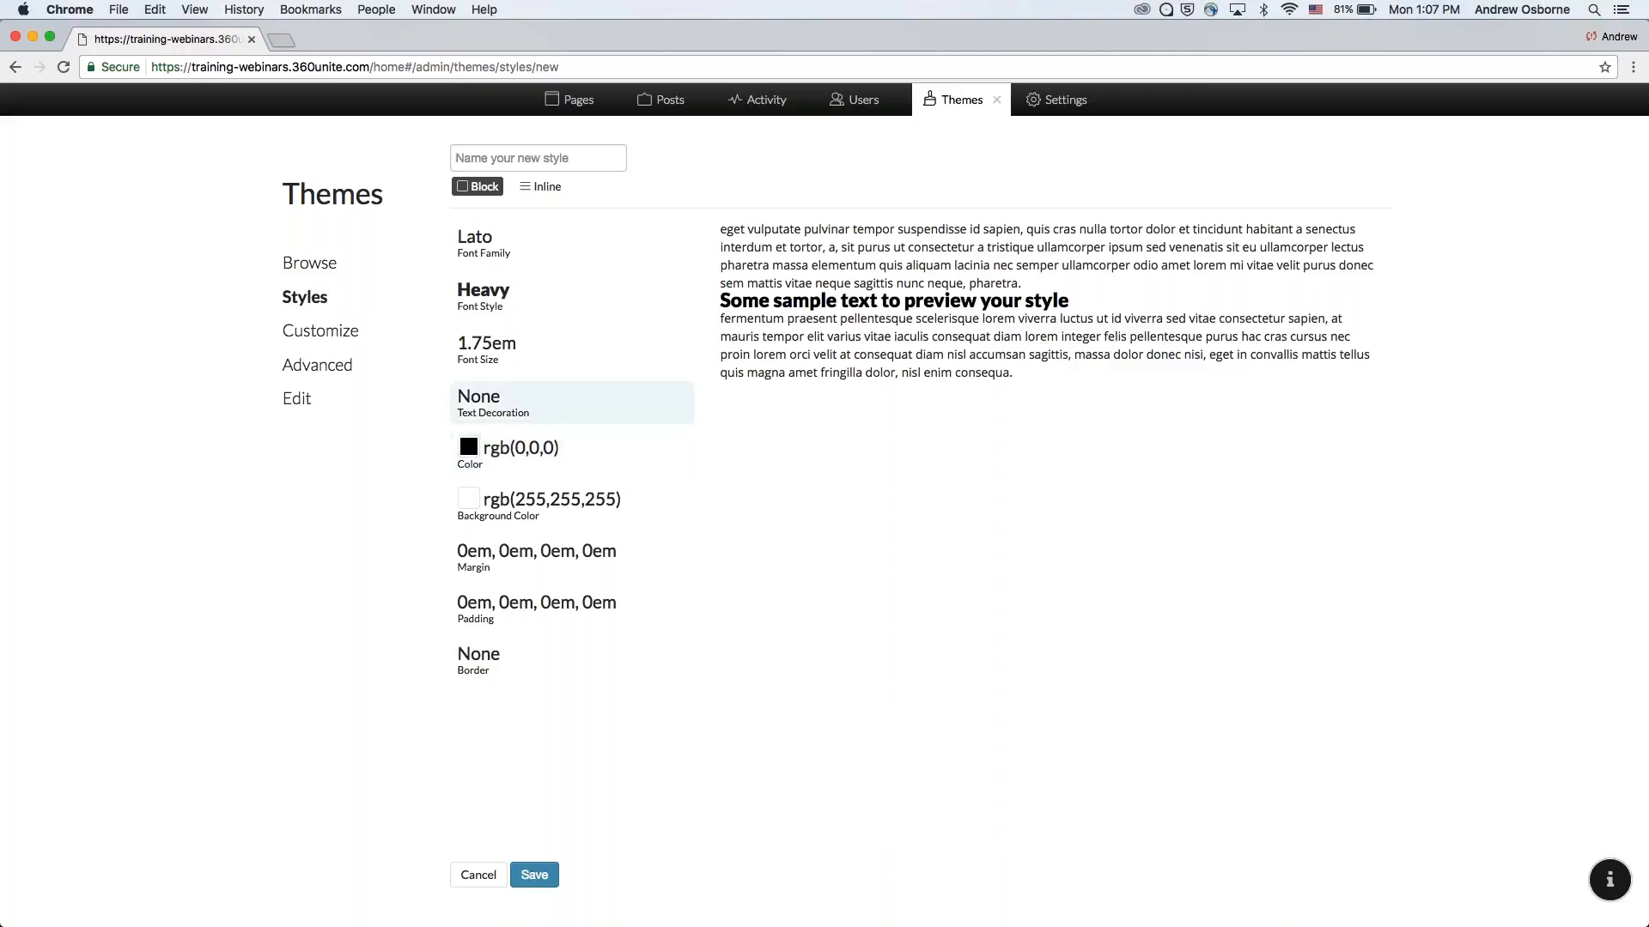
Check the text decoration choices for the style and leave the decoration at None.
click(494, 412)
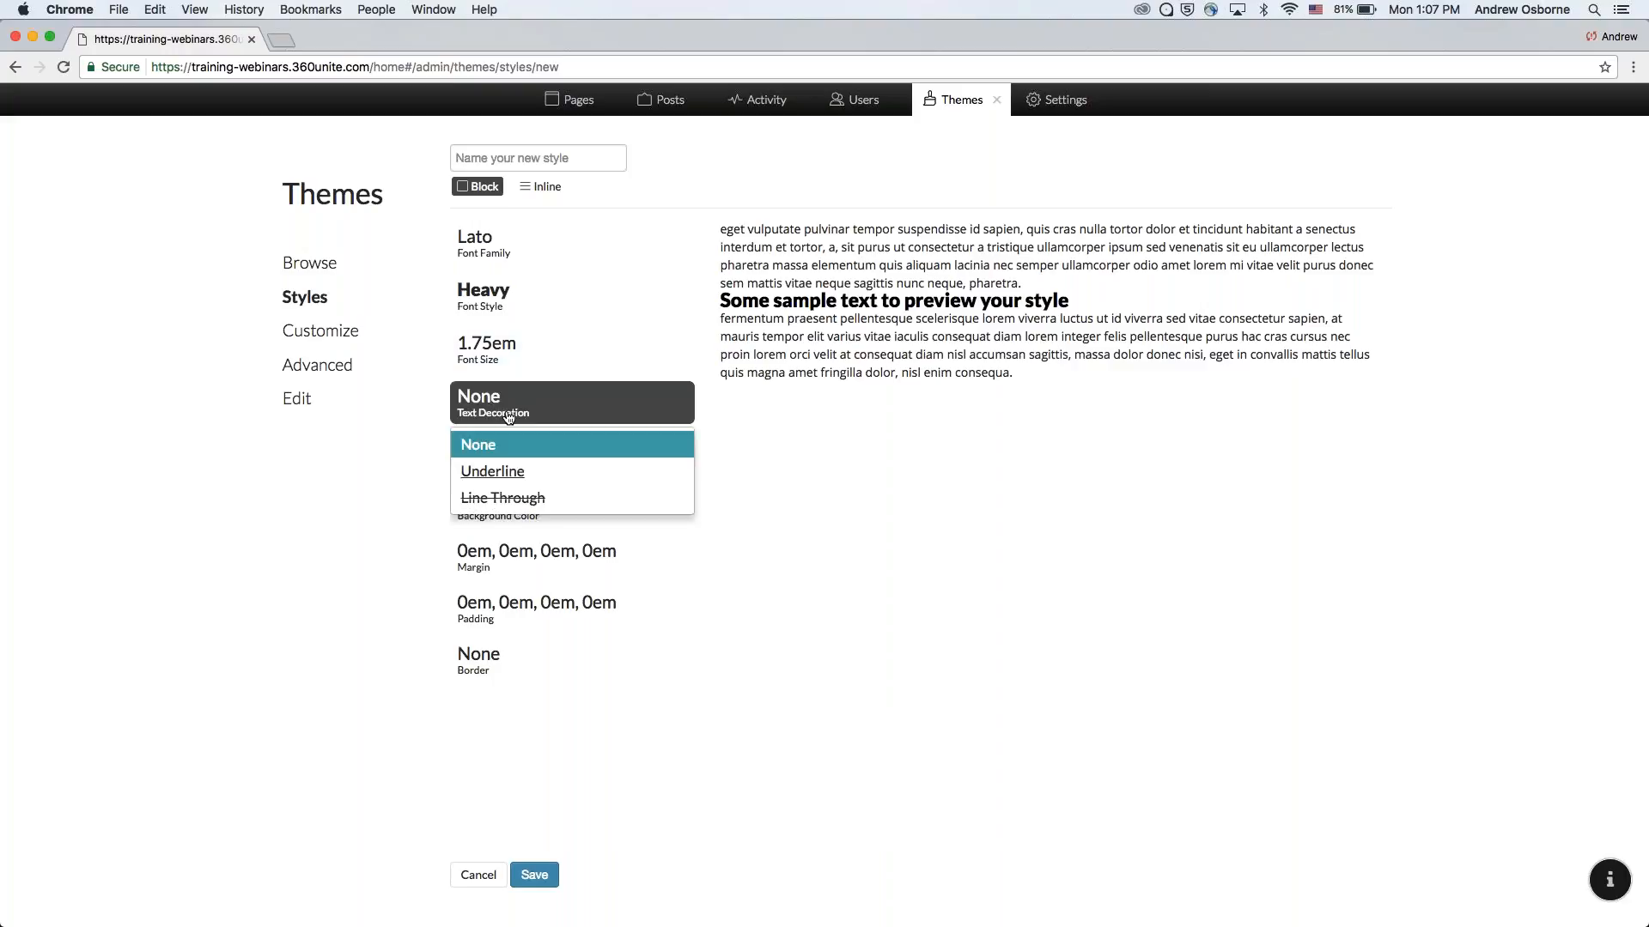
double_click(538, 406)
click(658, 410)
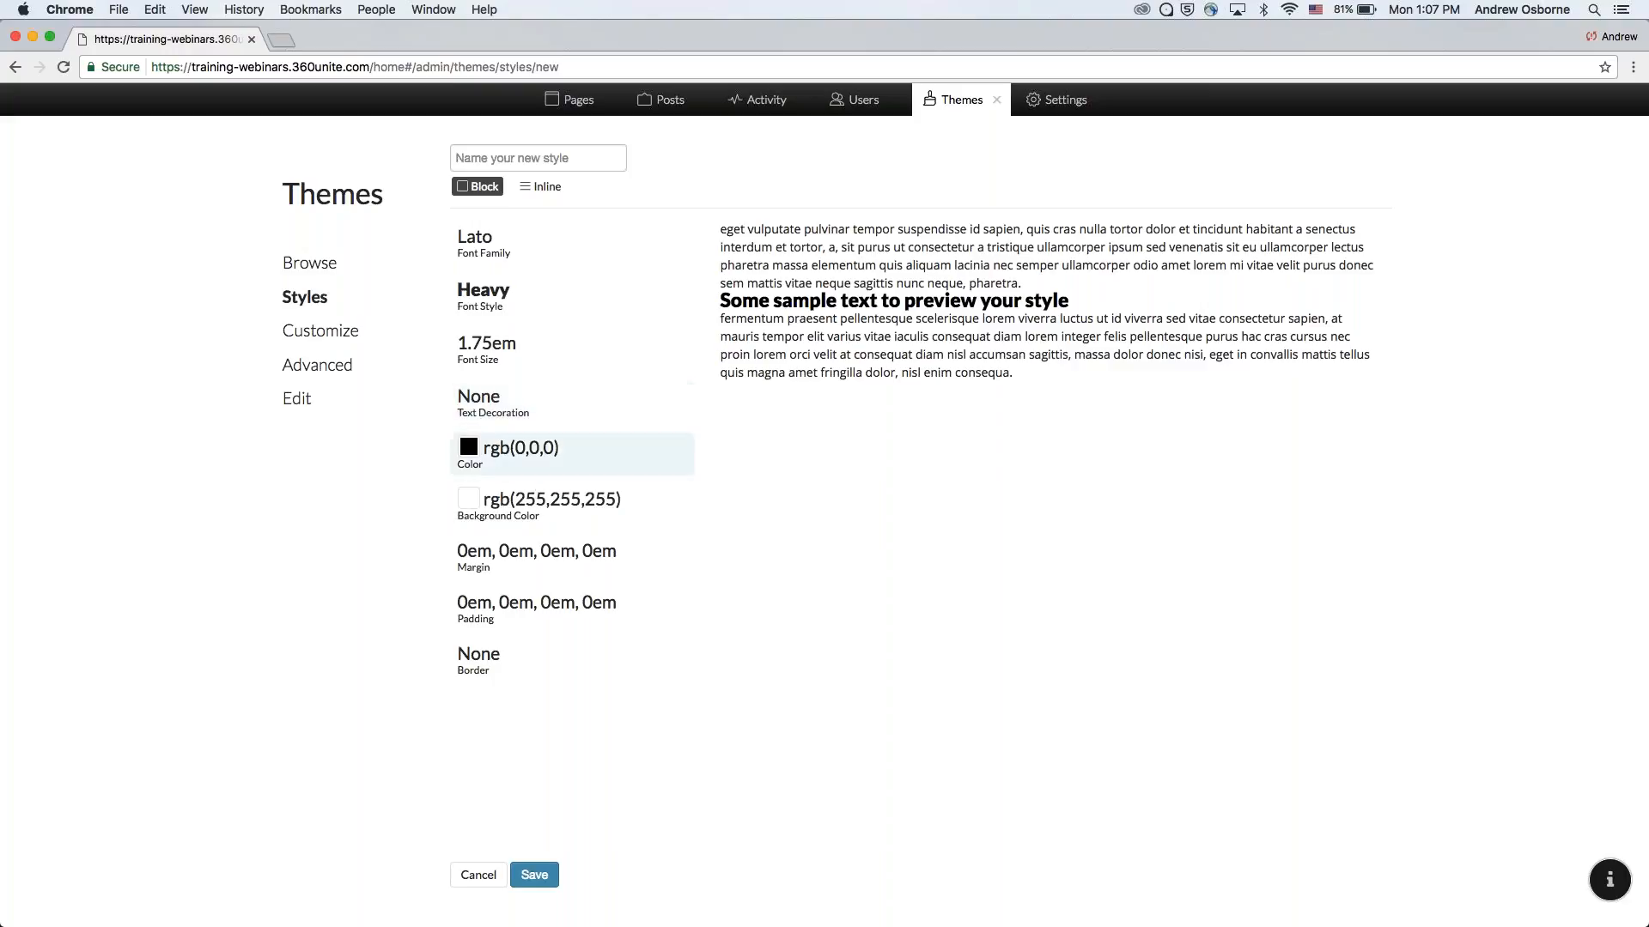
Set the style's text color to a dark green, rgb(53, 140, 15).
click(469, 447)
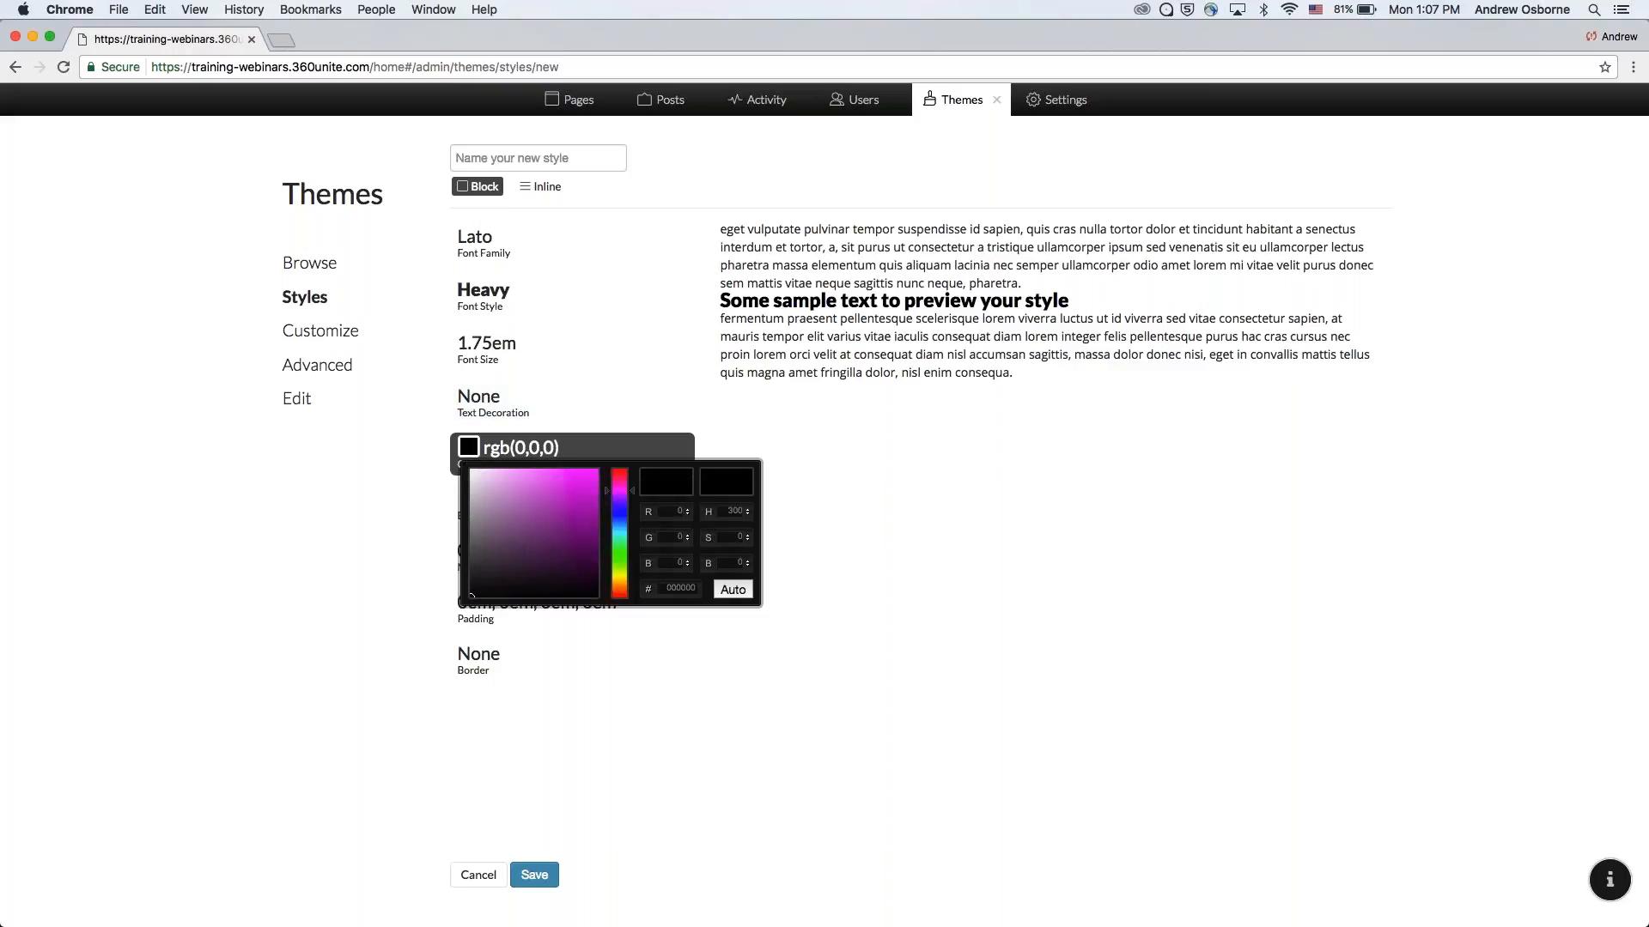
click(618, 561)
drag(568, 546, 585, 526)
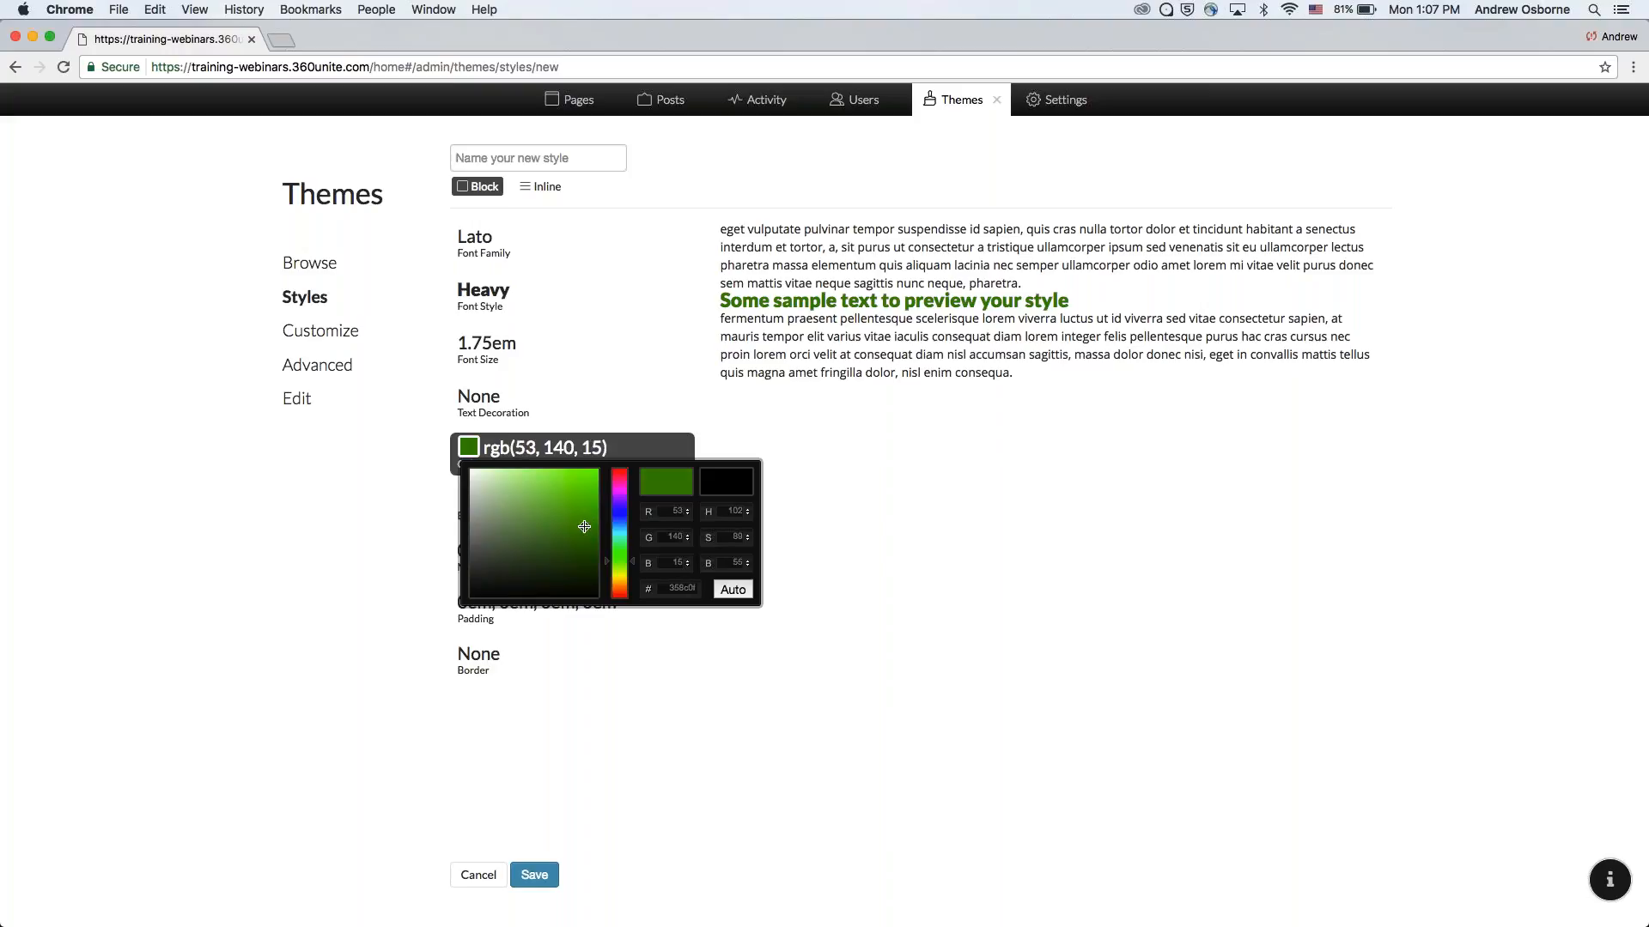
click(611, 347)
click(772, 438)
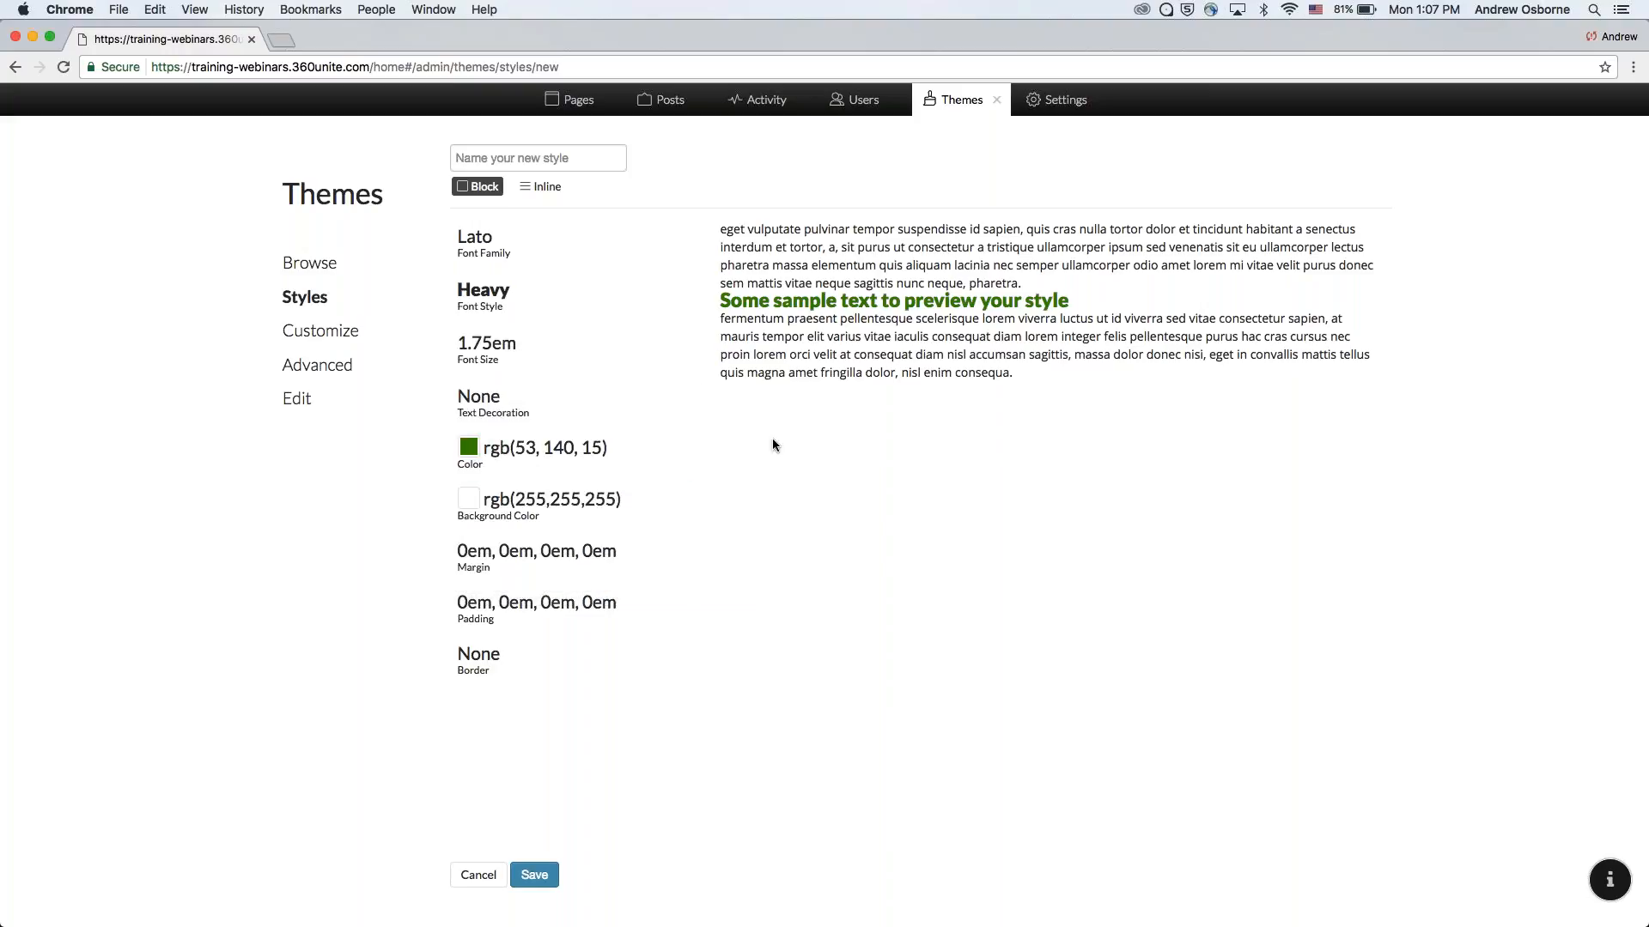
Try a light purple background color, rgb(201, 135, 201), on the style and return it to white.
click(470, 510)
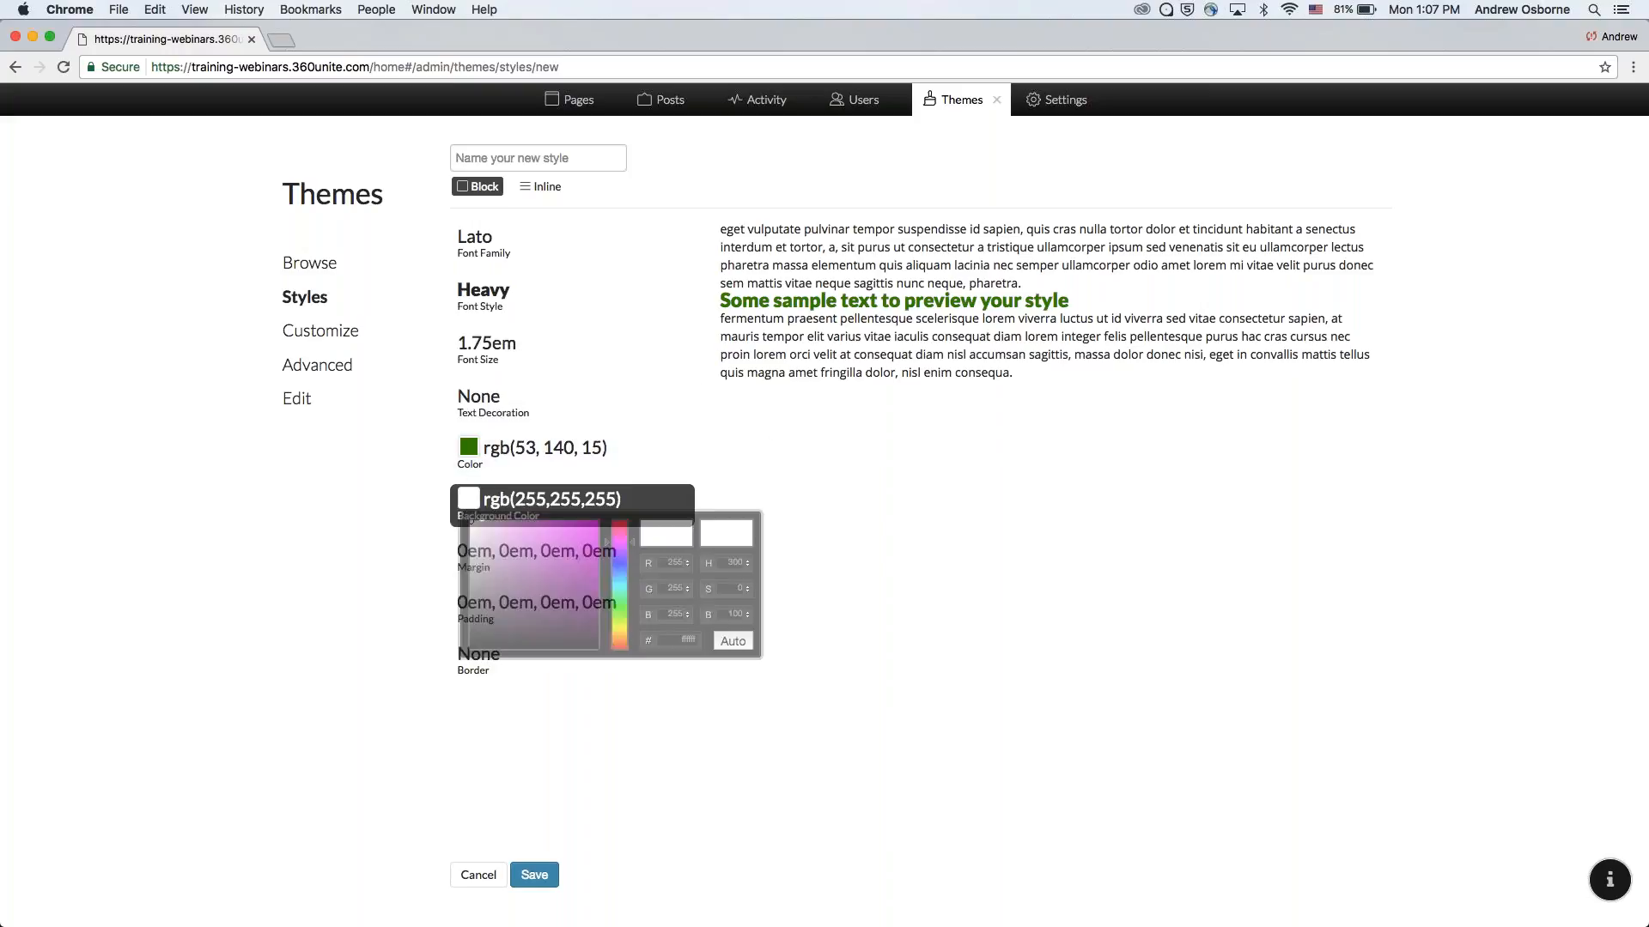
click(566, 555)
mouse_move(566, 554)
mouse_down()
mouse_move(515, 538)
mouse_move(586, 542)
mouse_move(502, 571)
mouse_move(512, 547)
mouse_up()
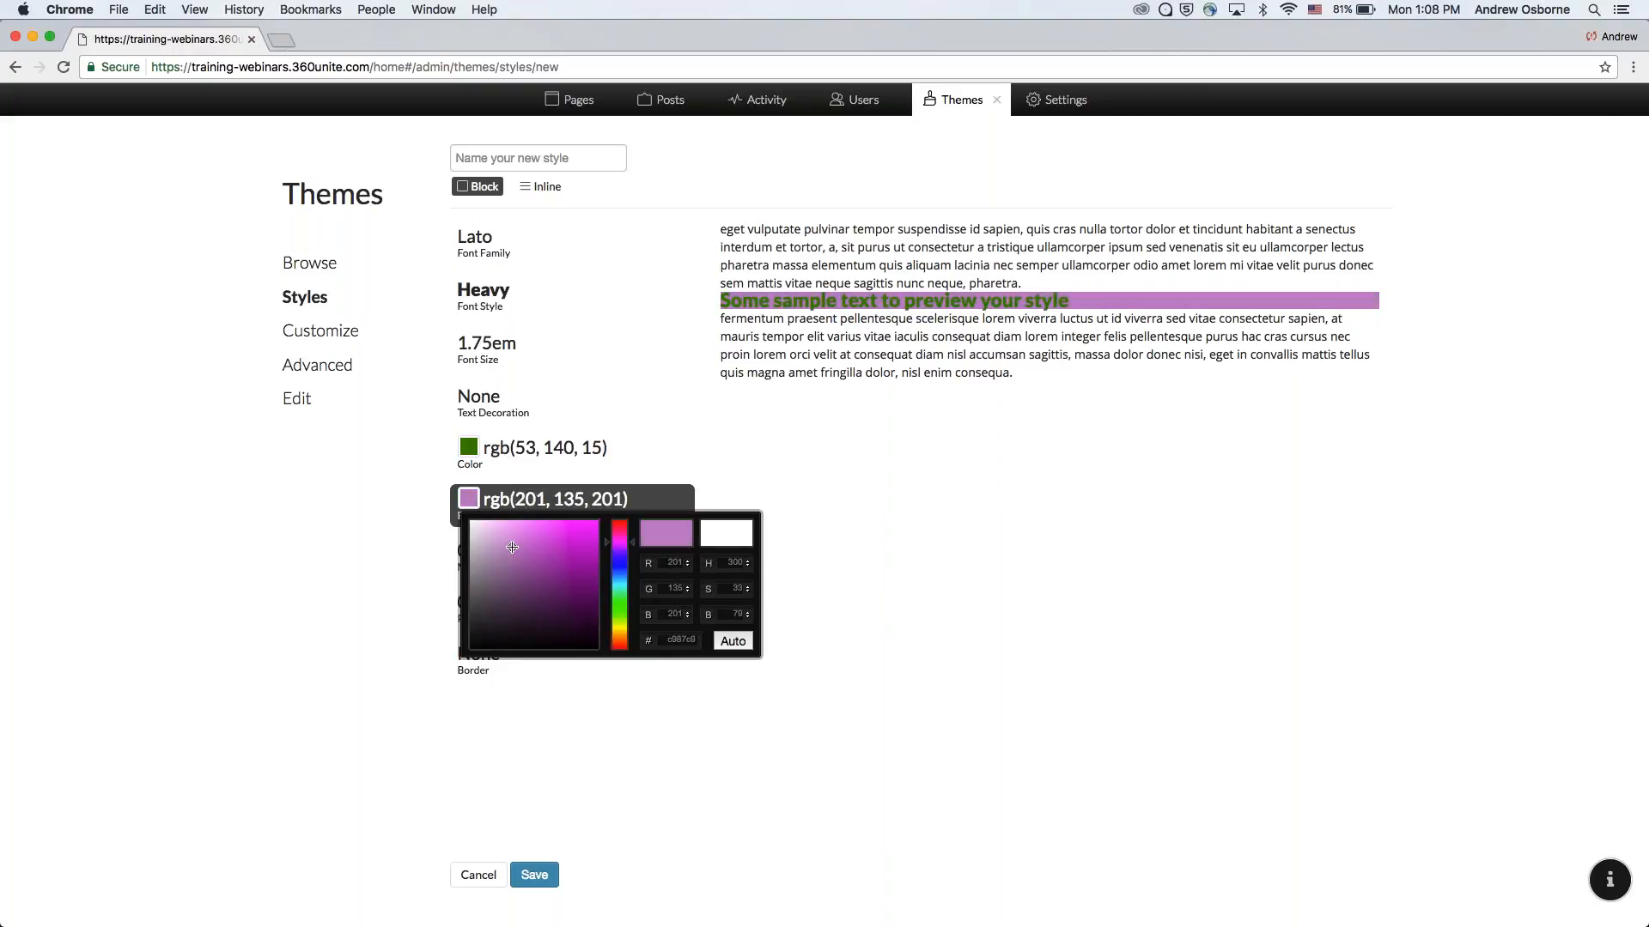
drag(512, 547, 444, 514)
click(444, 514)
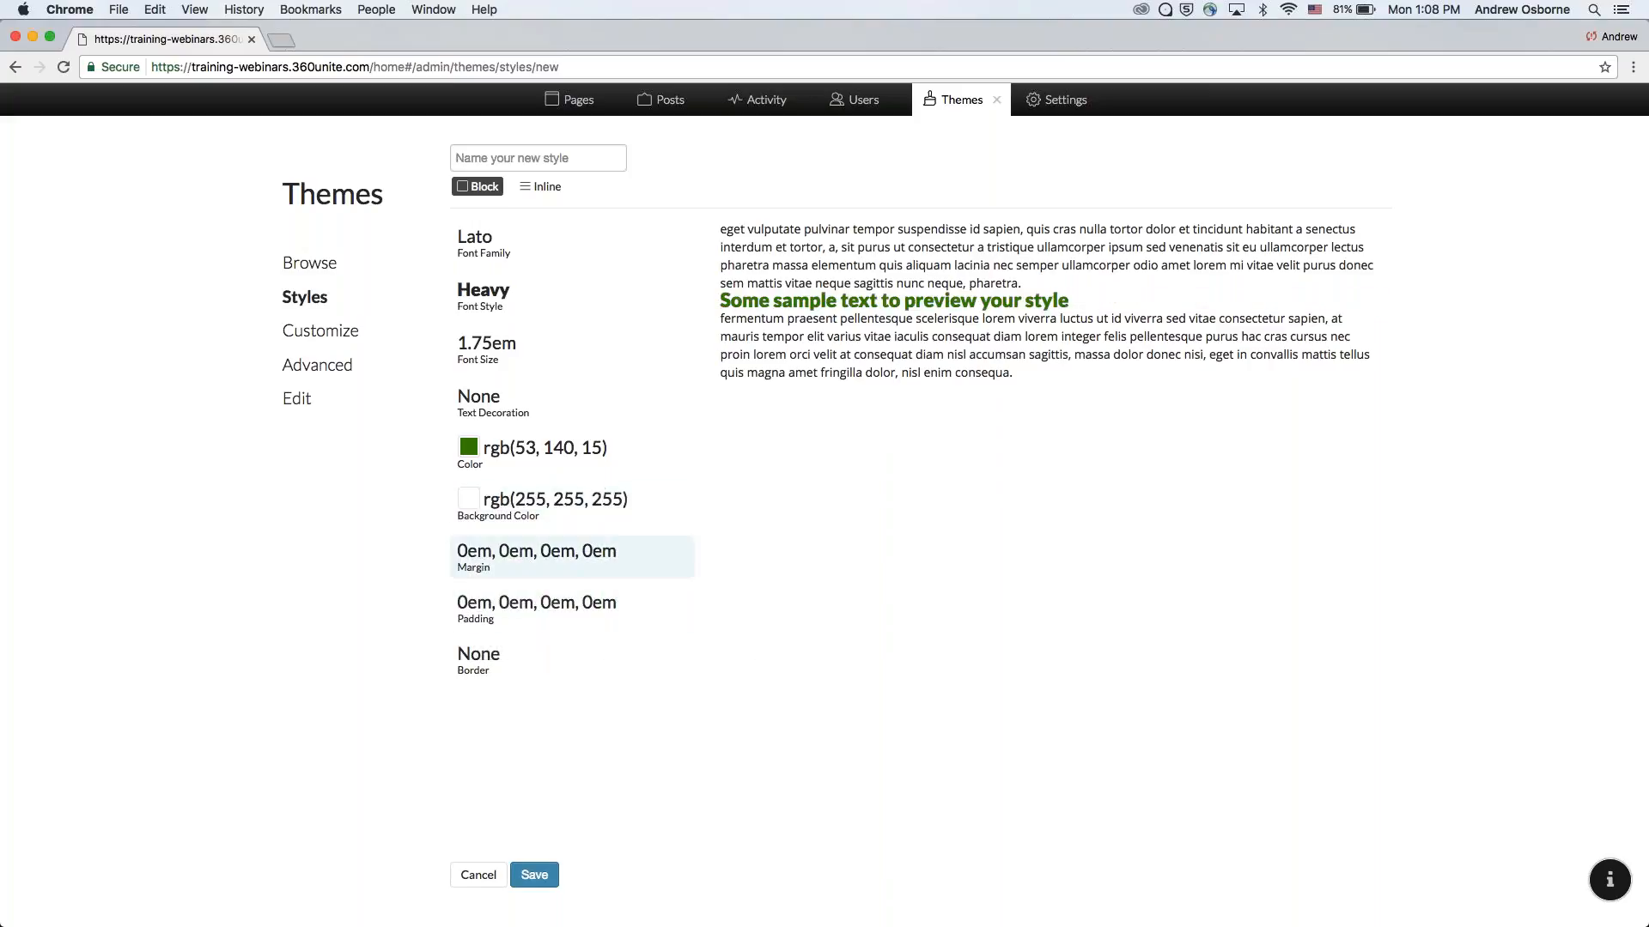
Set the style's top margin to 0.25em.
click(478, 559)
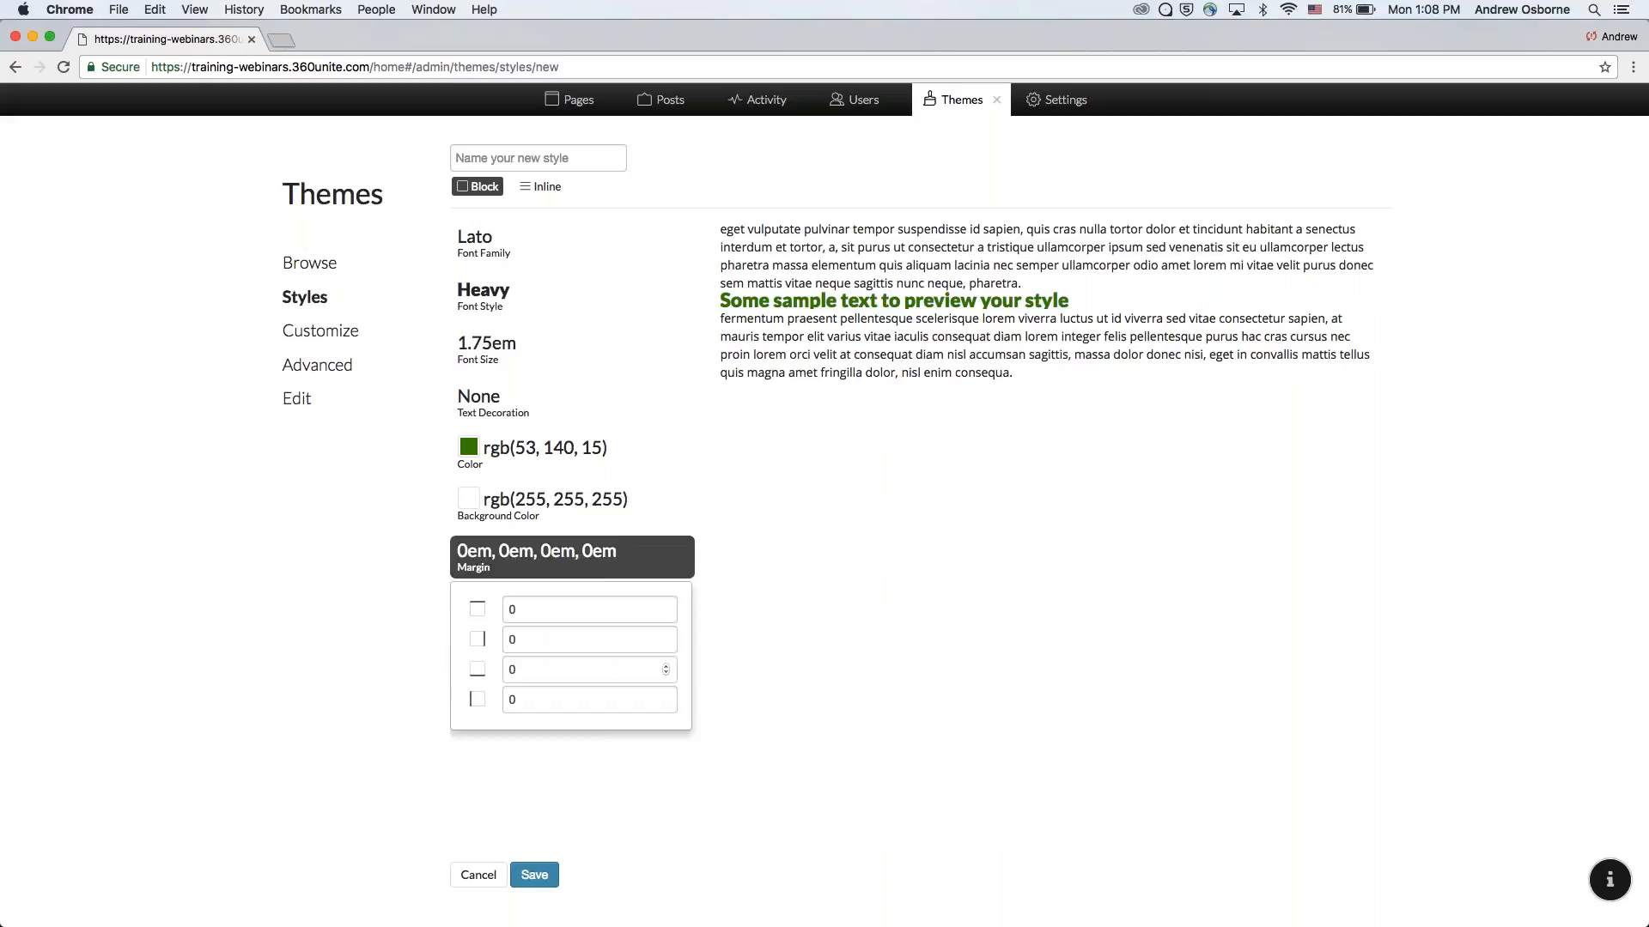
click(666, 606)
click(667, 606)
click(666, 606)
click(667, 607)
click(666, 606)
click(666, 606)
click(666, 606)
click(667, 613)
click(666, 613)
click(666, 613)
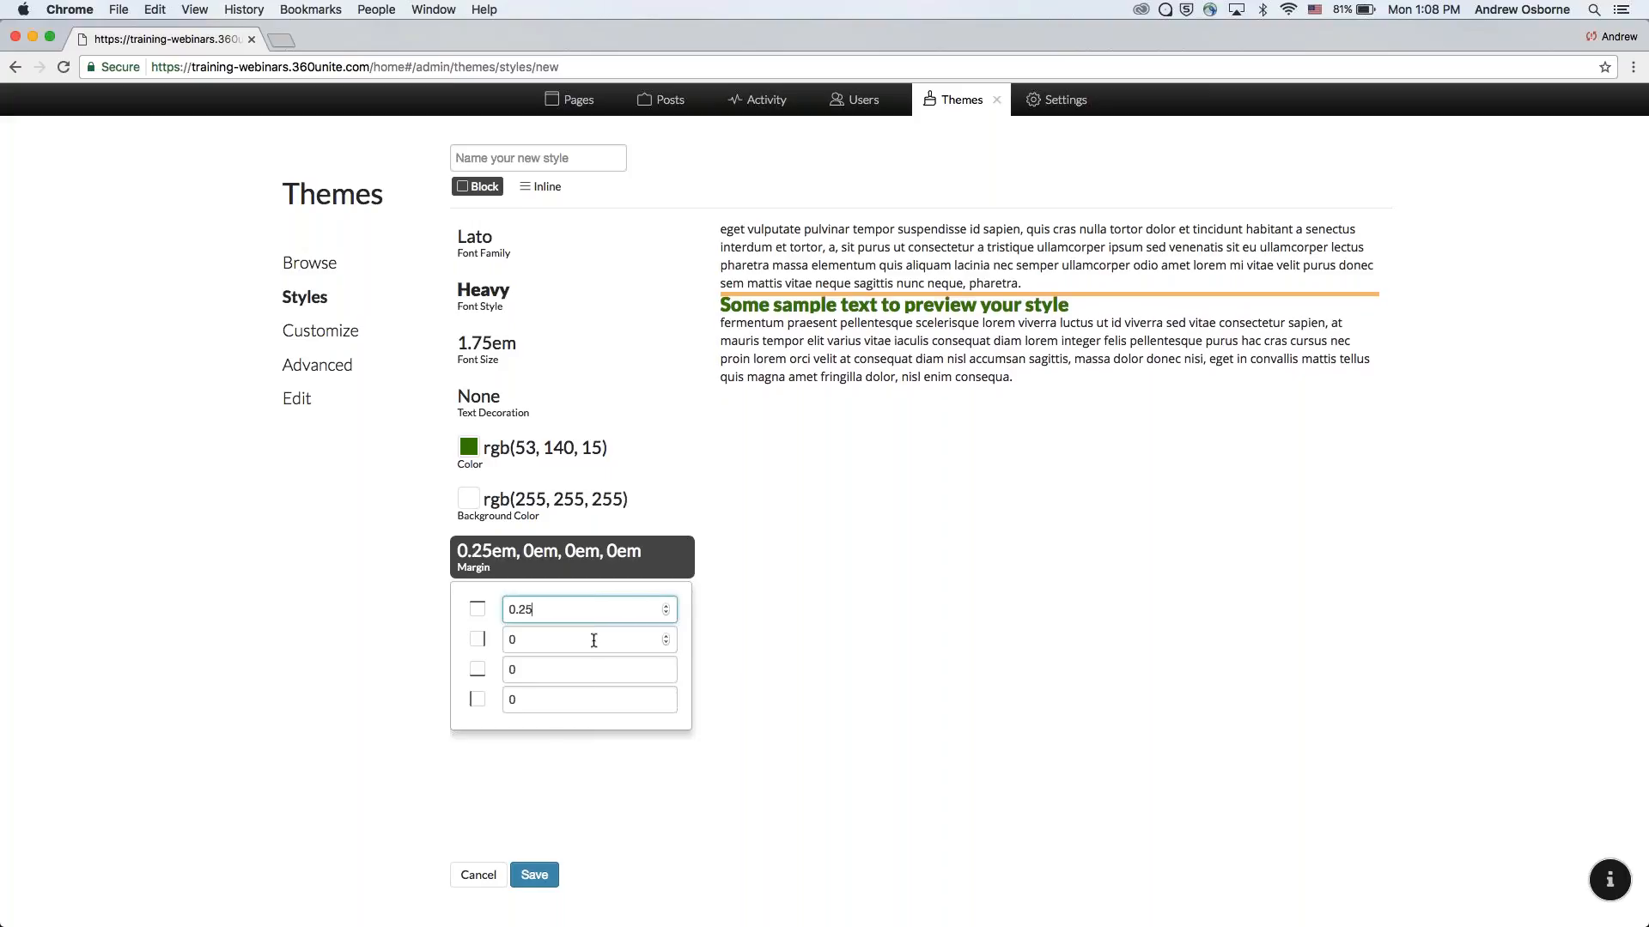
Set the style's bottom margin to 0.125em.
double_click(514, 670)
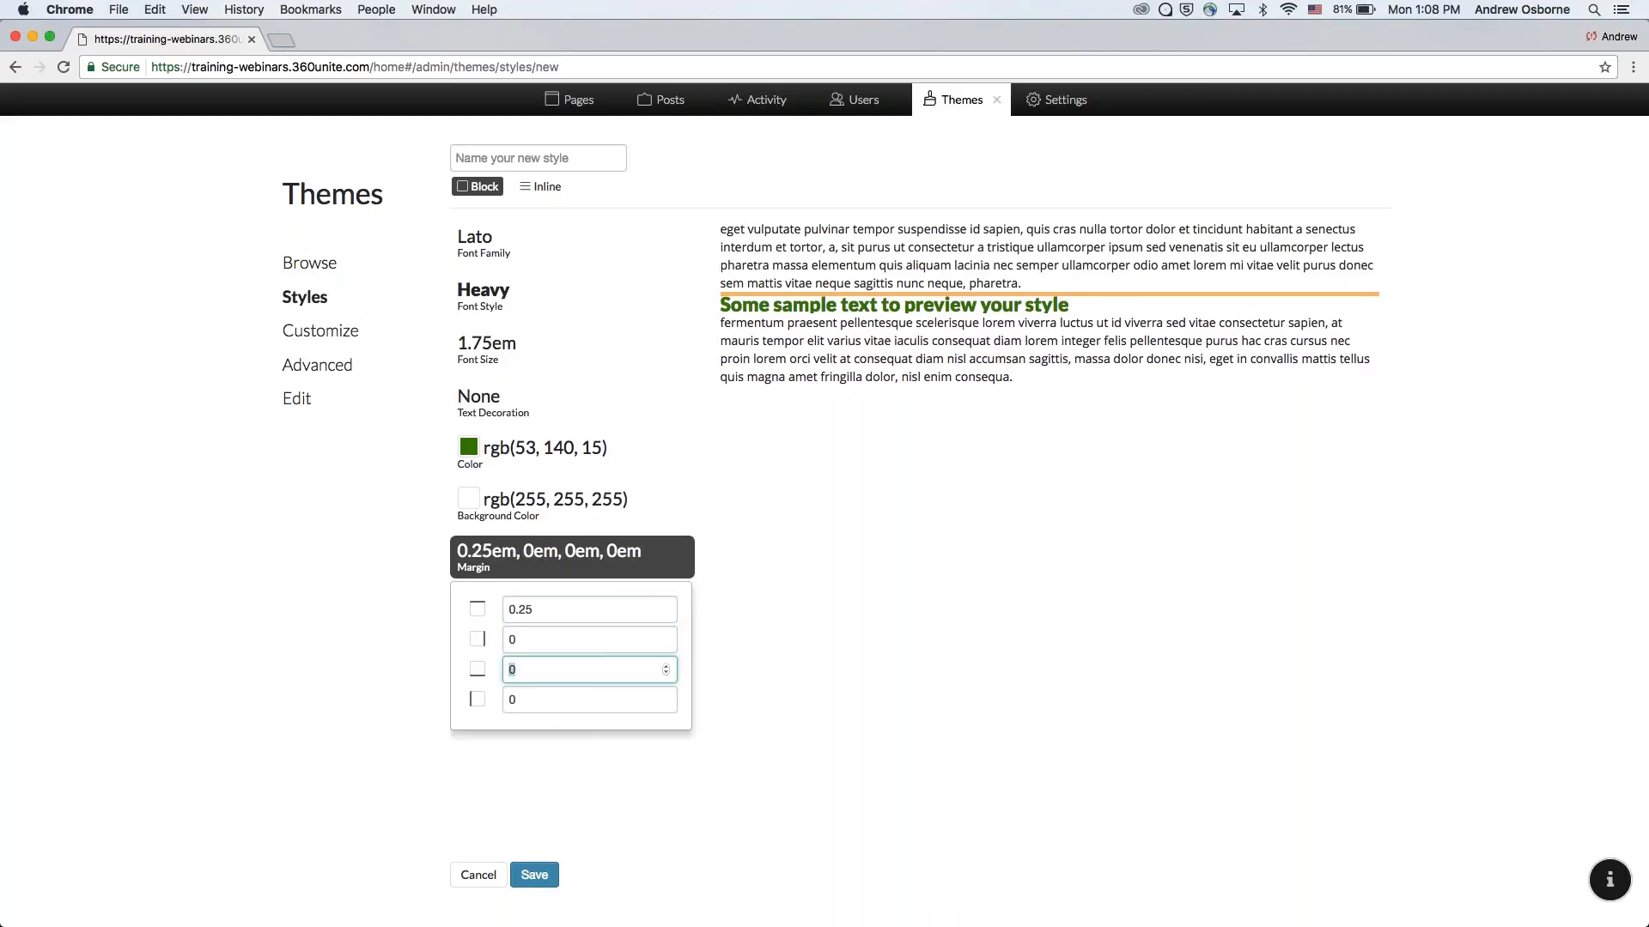
click(665, 668)
click(666, 673)
click(665, 673)
click(666, 673)
click(665, 674)
click(665, 673)
click(665, 674)
click(665, 673)
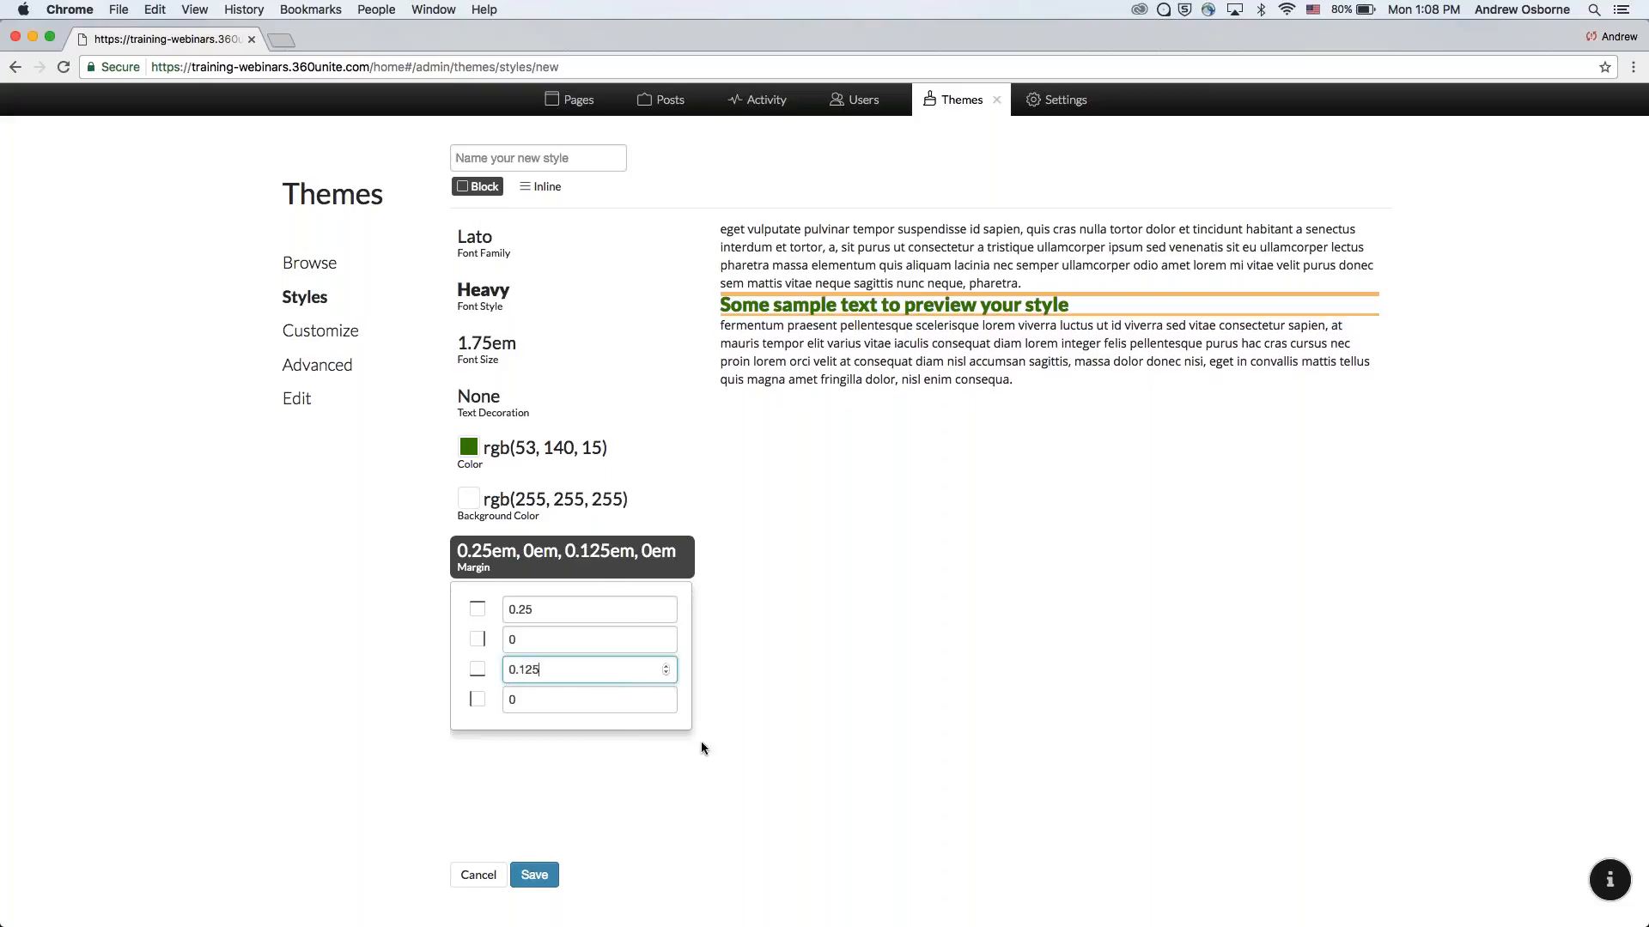
Try a larger right margin, return it to 0em, and close the margin settings.
click(645, 743)
click(665, 637)
click(665, 636)
click(665, 637)
click(665, 643)
click(623, 554)
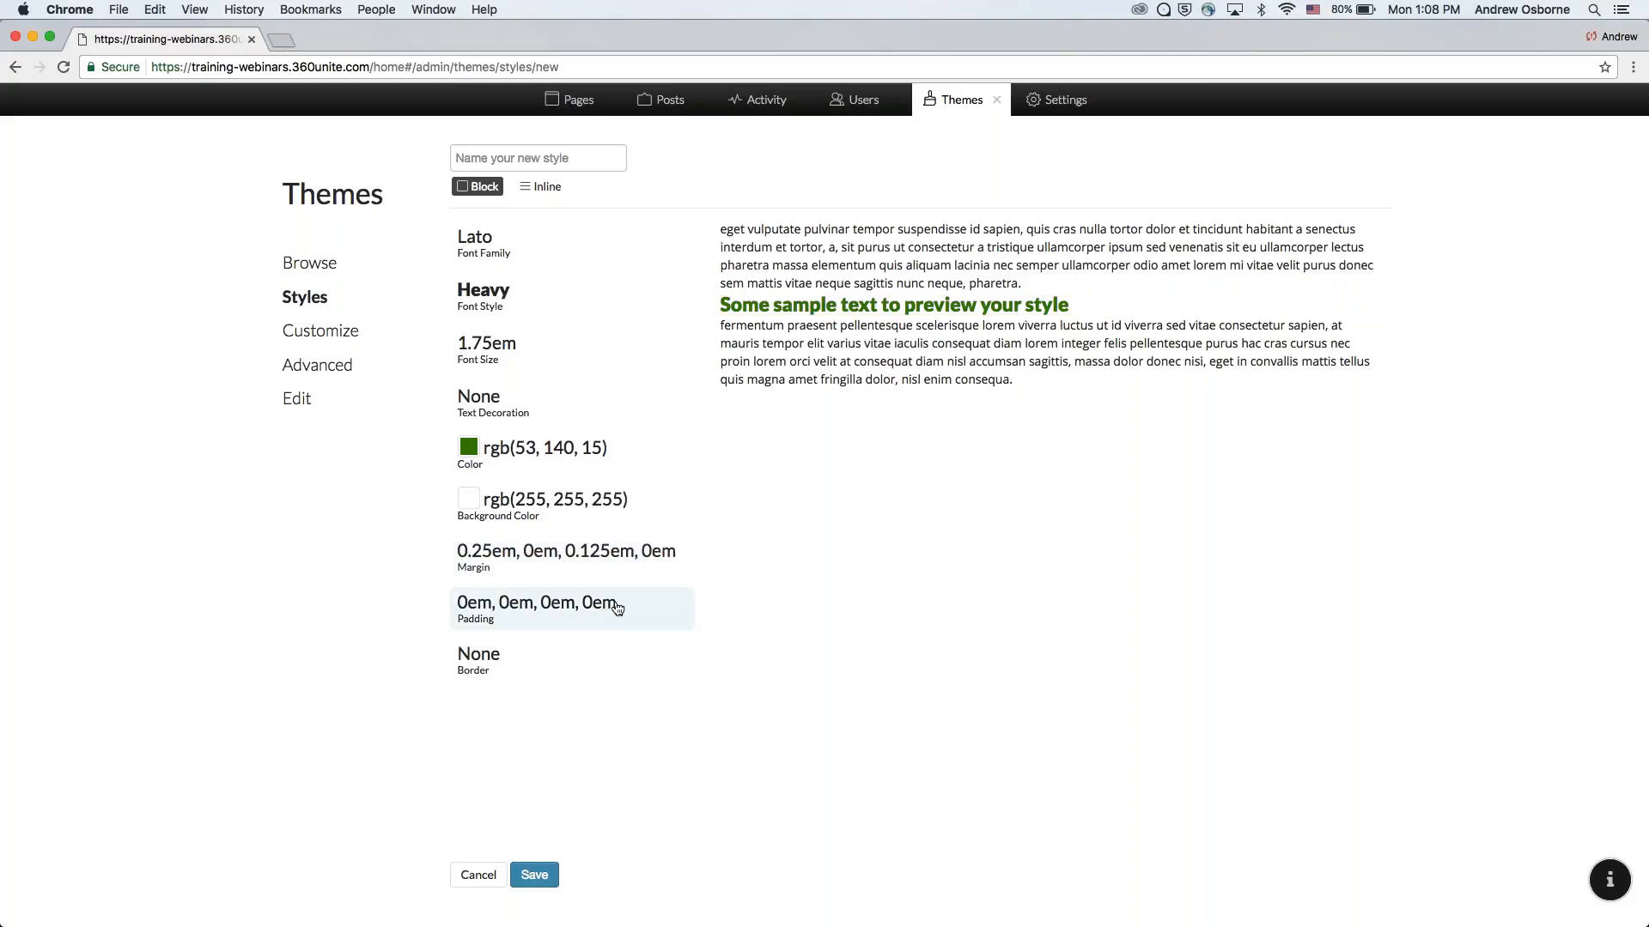
Give the style a Solid border on all sides.
click(601, 660)
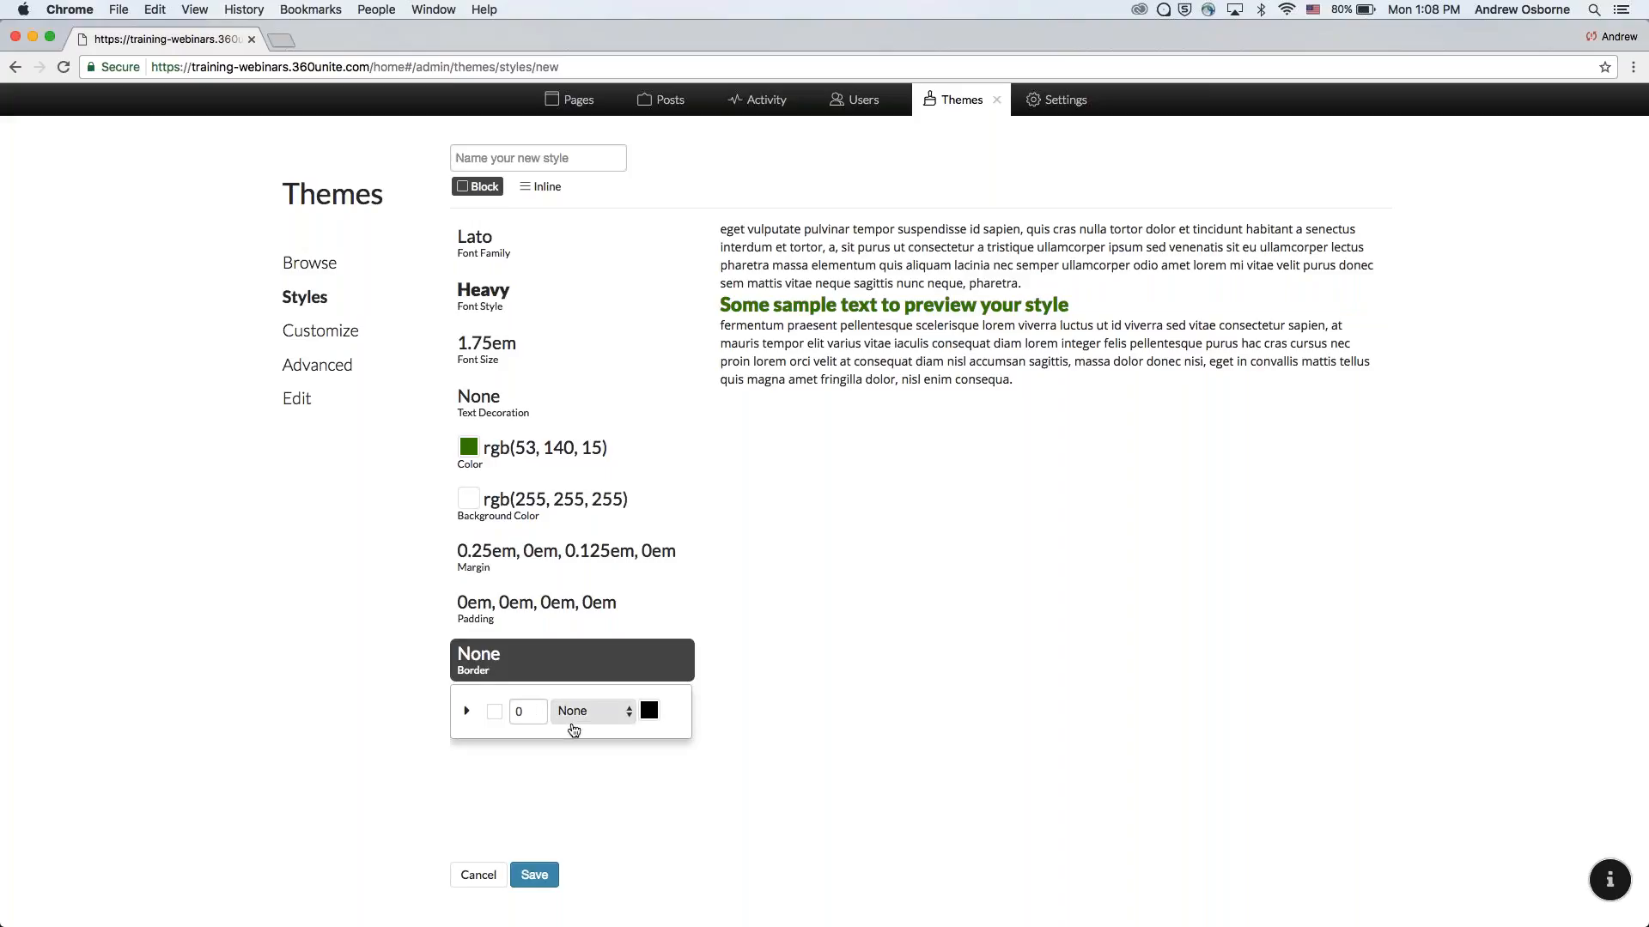
click(593, 711)
click(577, 728)
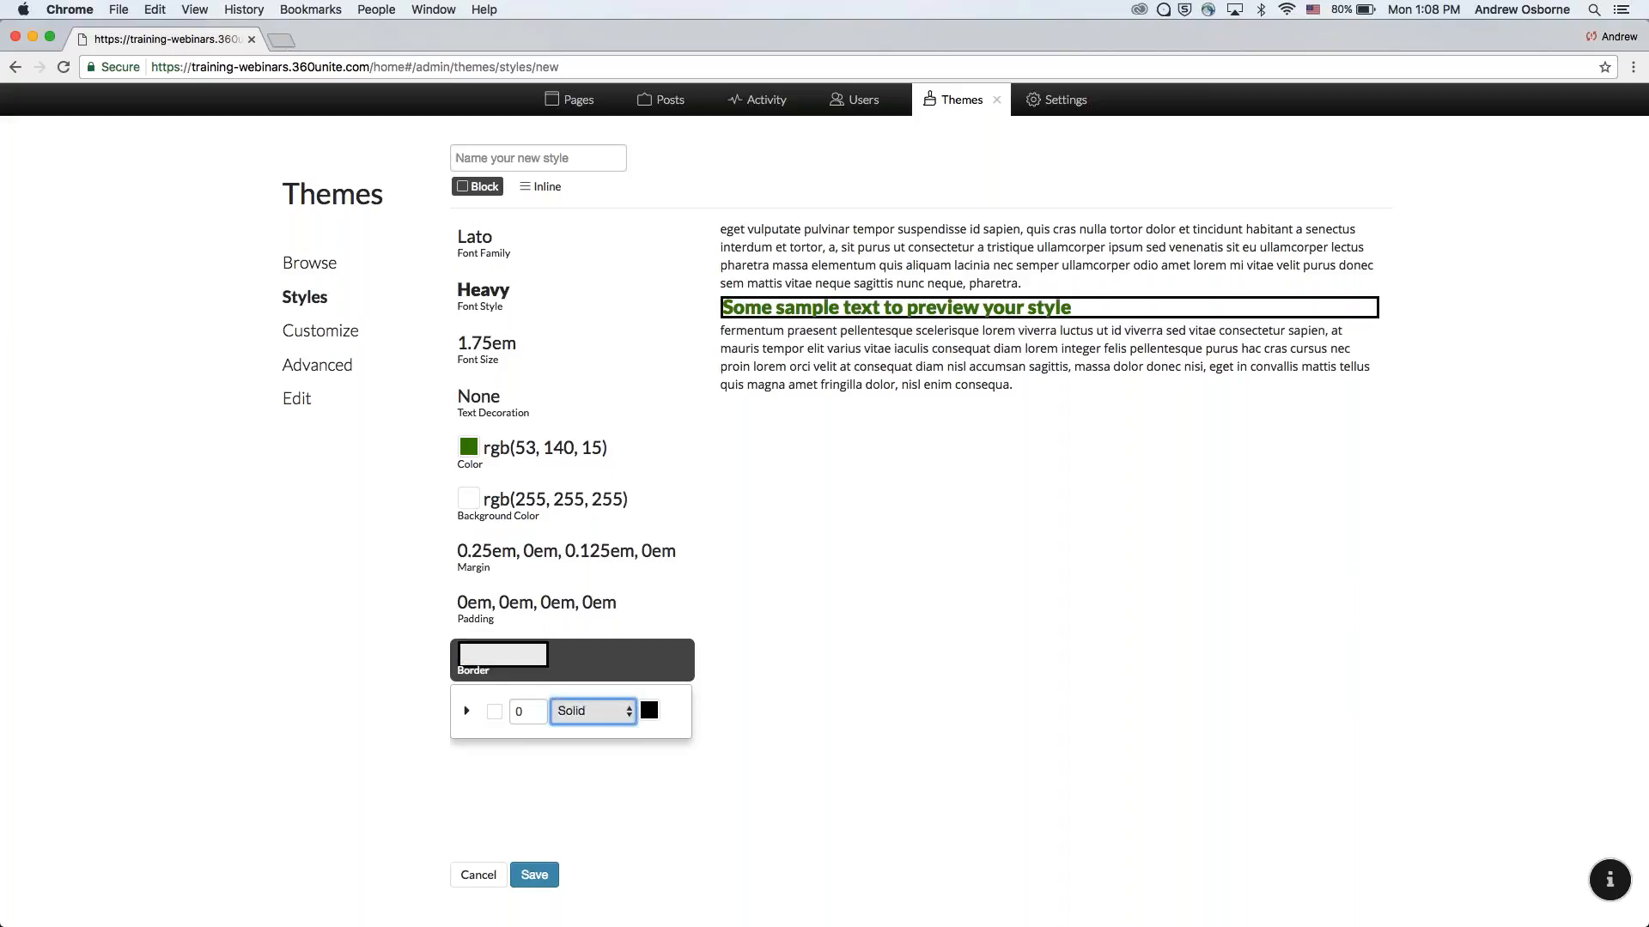
Expand the border settings to the individual sides and set the left border width to 0.
click(468, 711)
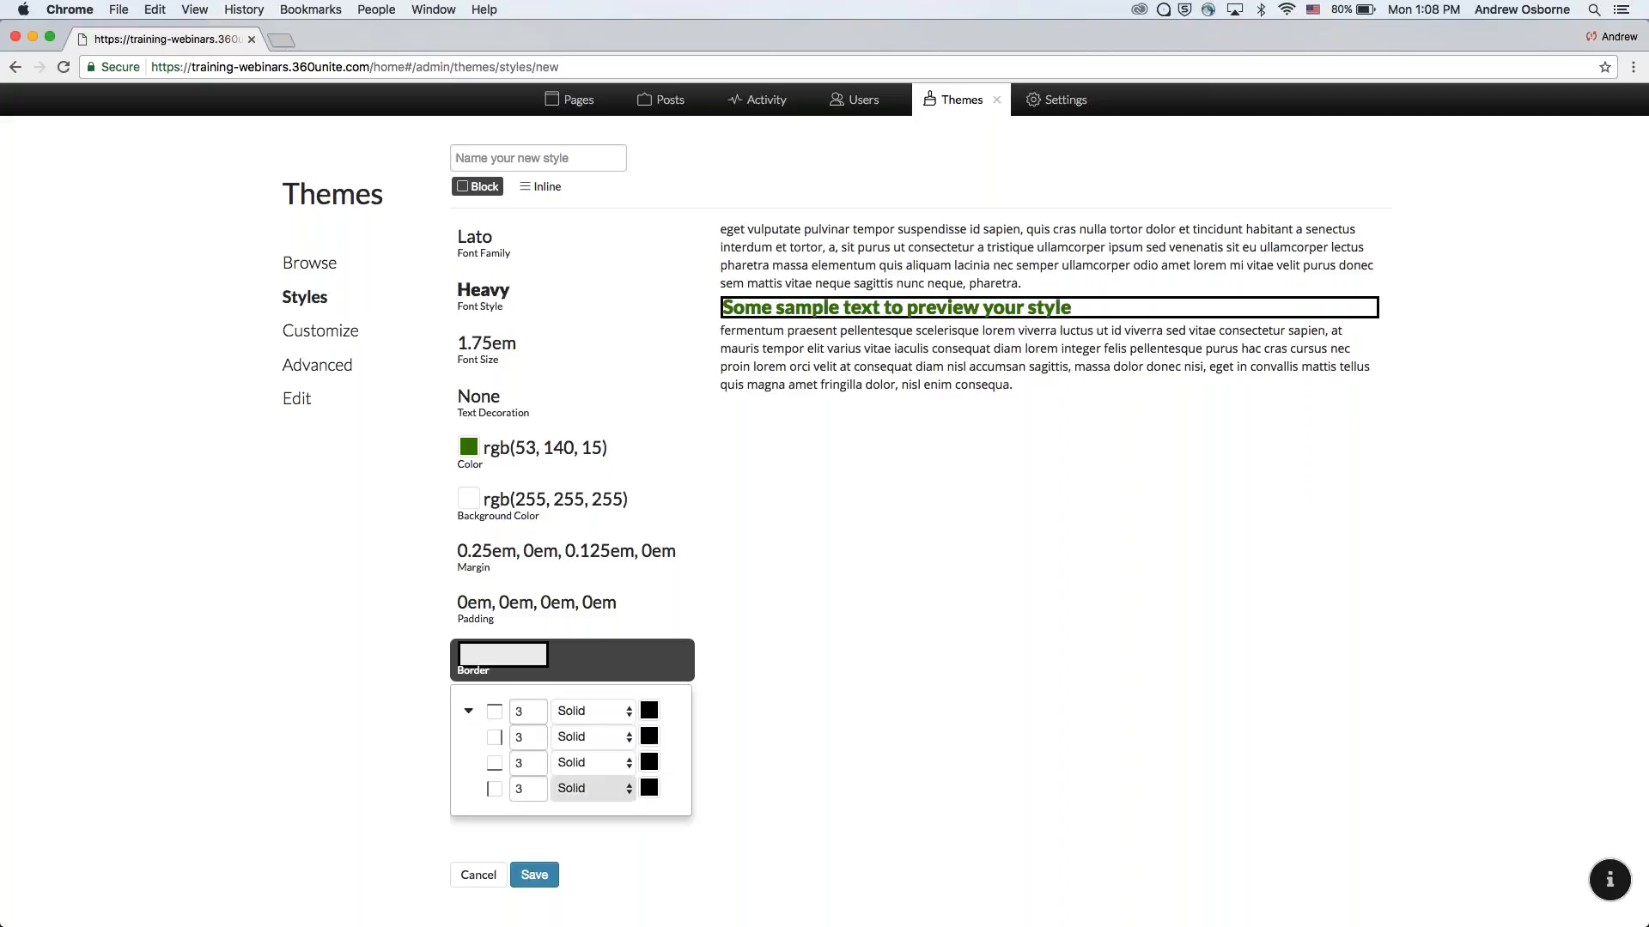
click(535, 792)
click(535, 792)
click(535, 791)
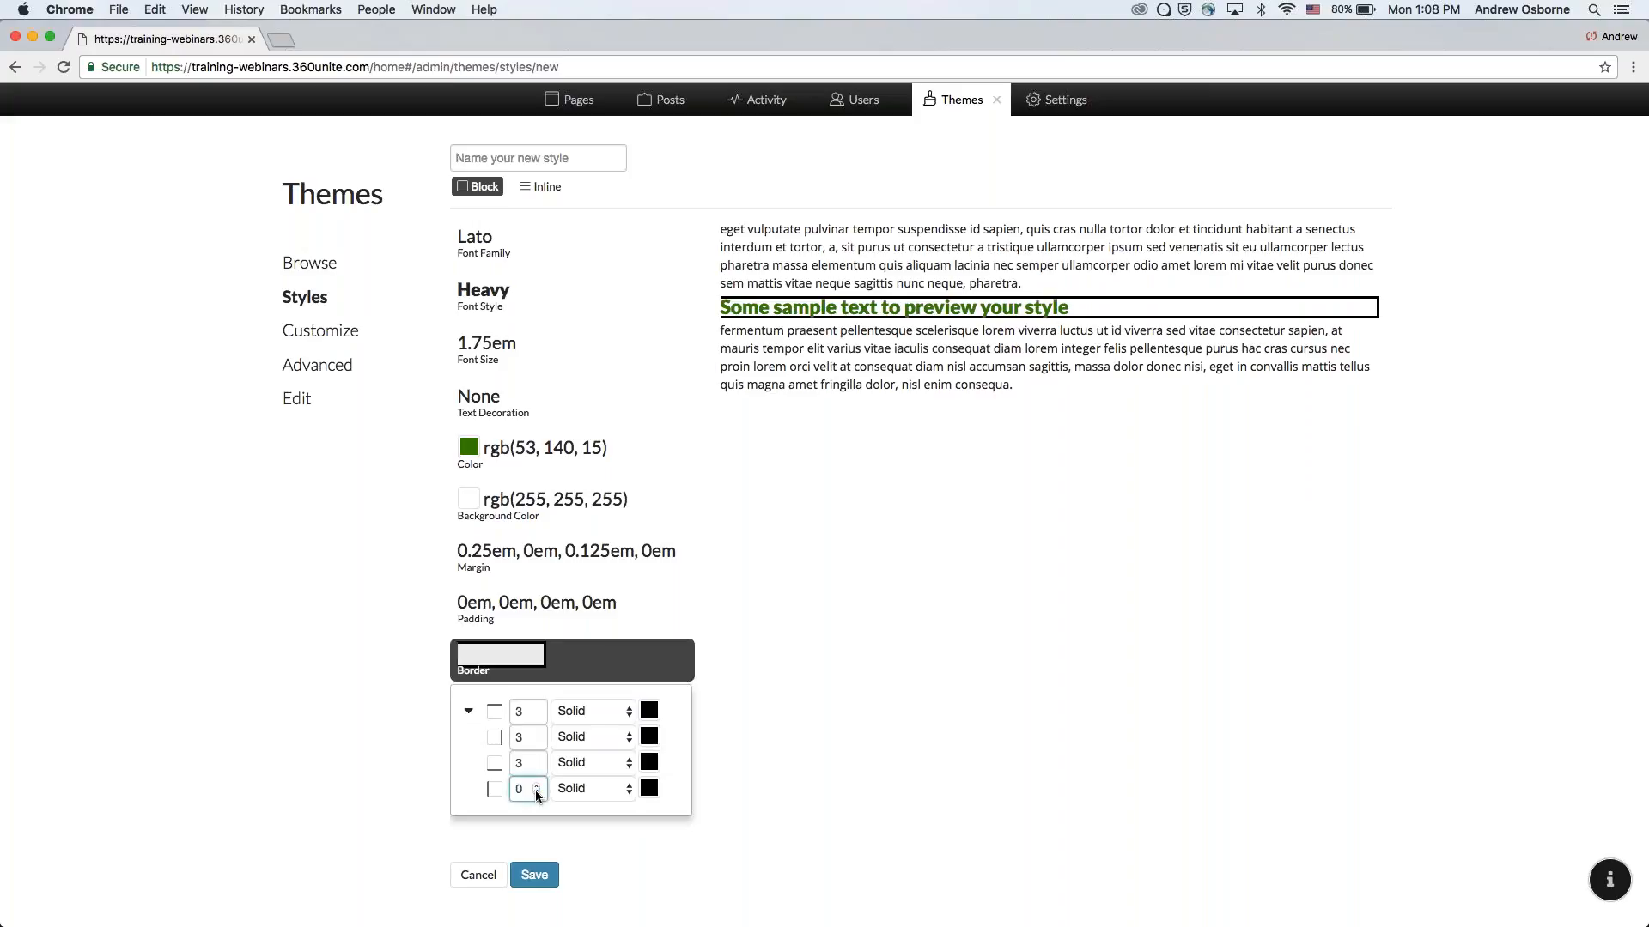
Set the top and right border widths to 0 so only the bottom border remains.
click(536, 735)
click(536, 738)
click(536, 738)
click(536, 739)
click(536, 738)
click(536, 735)
click(536, 735)
click(536, 735)
click(536, 714)
click(536, 714)
click(536, 714)
click(536, 715)
click(536, 741)
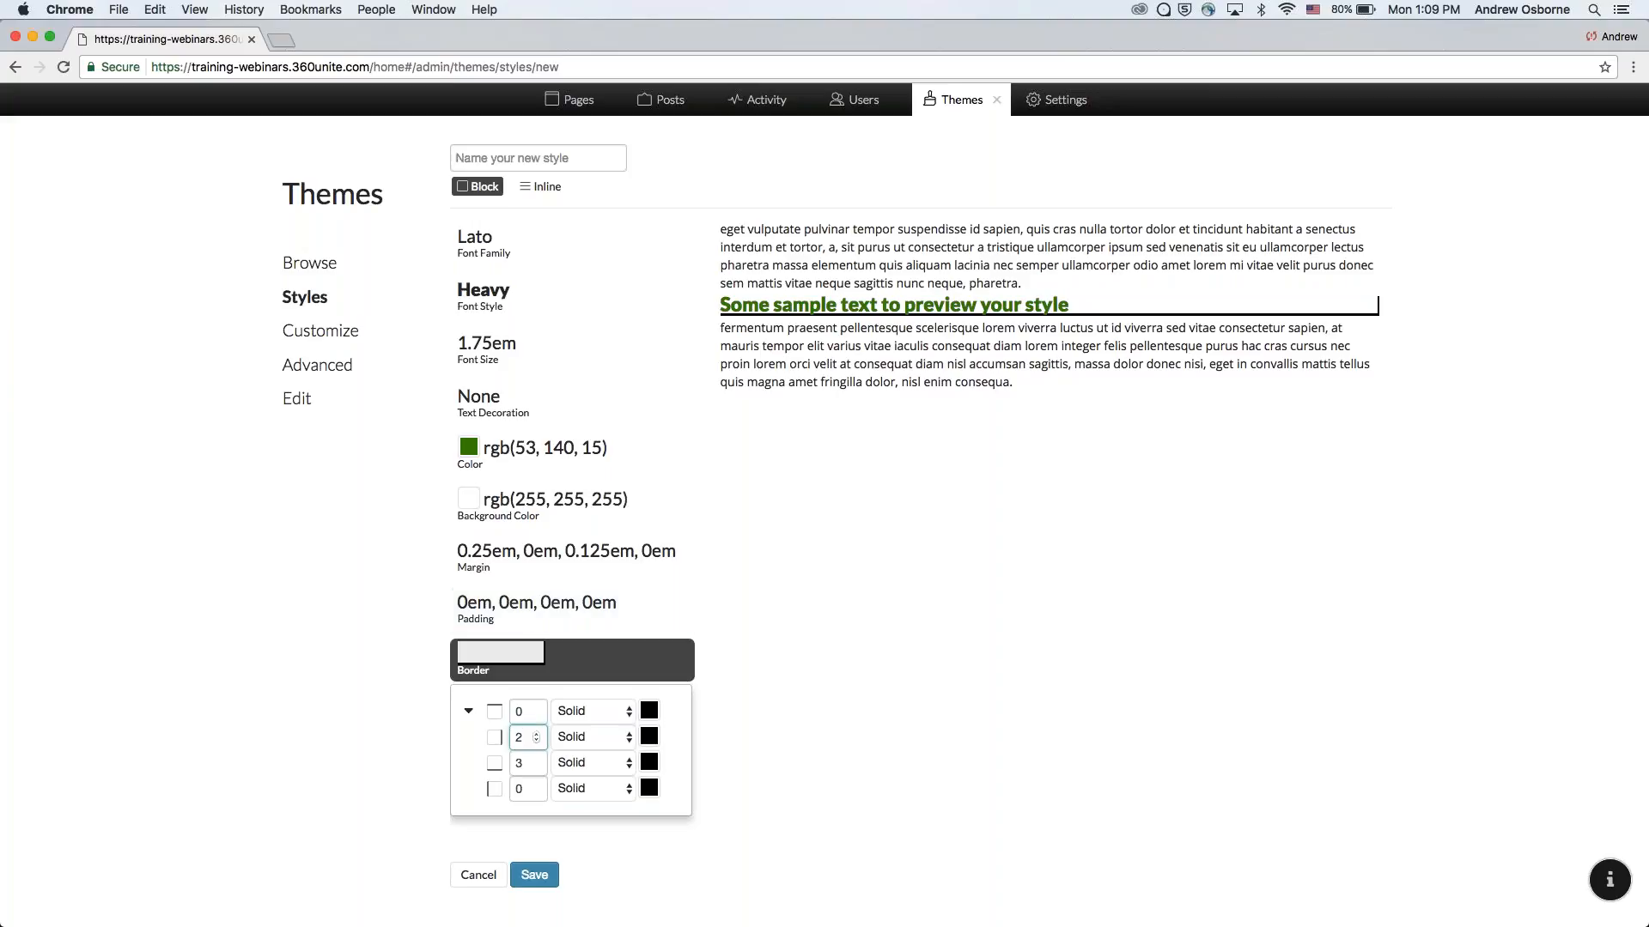
click(535, 741)
click(536, 740)
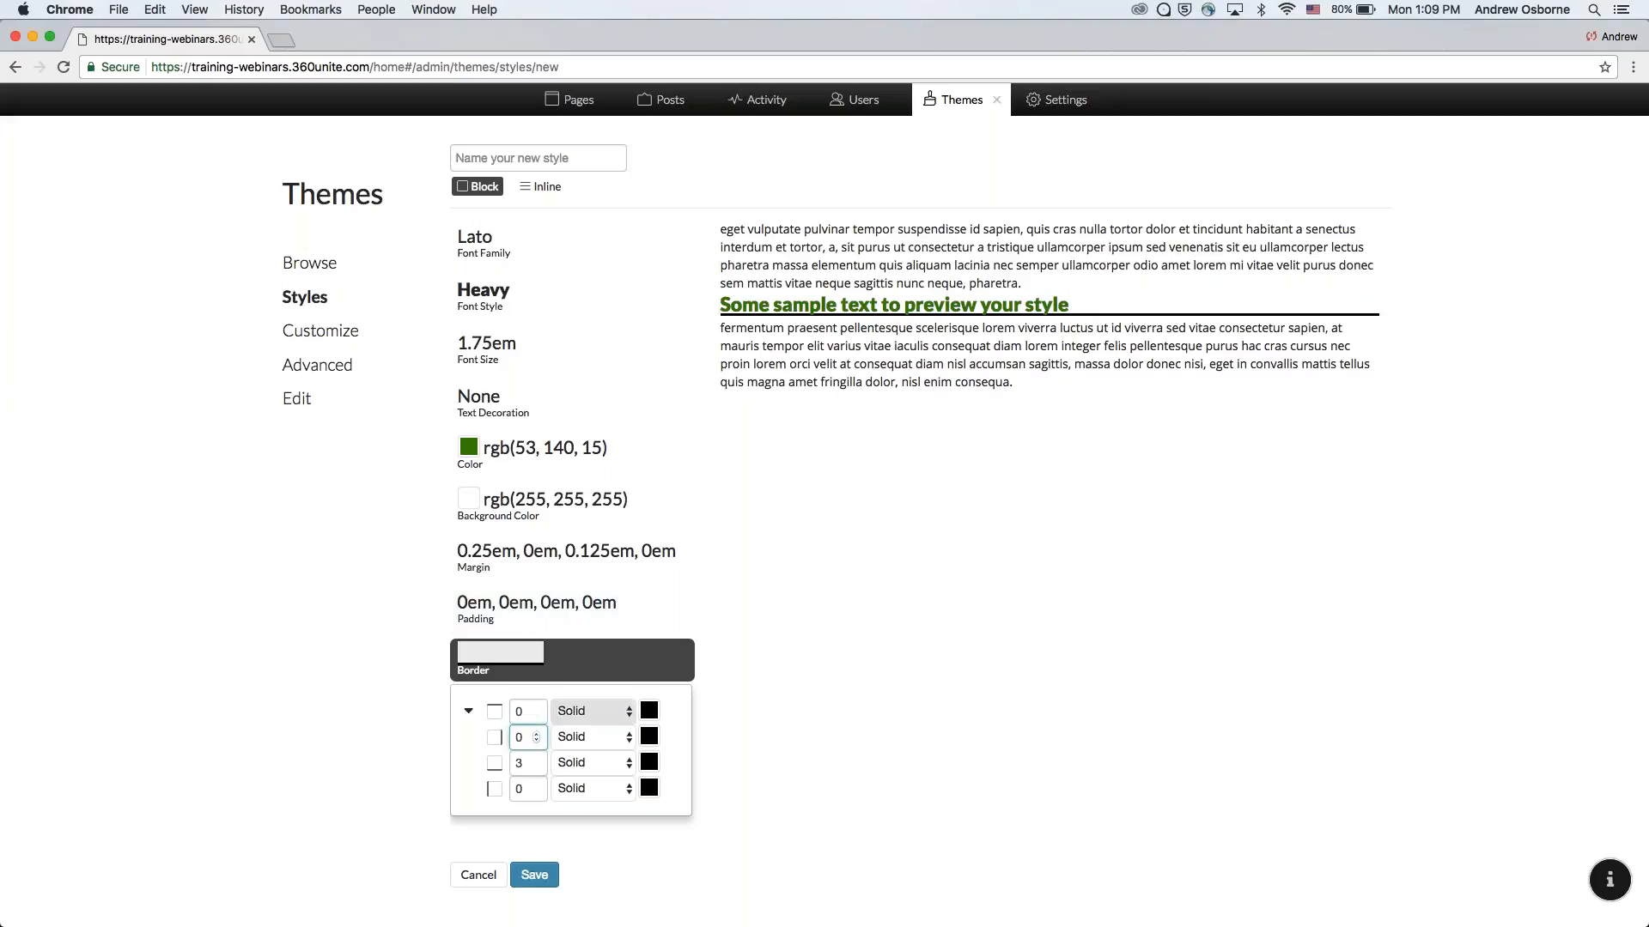
Try other line styles on the bottom border, ending with Double.
click(592, 737)
click(474, 731)
click(581, 764)
click(595, 770)
key(Down)
click(596, 772)
click(607, 781)
click(605, 776)
click(604, 776)
key(Down)
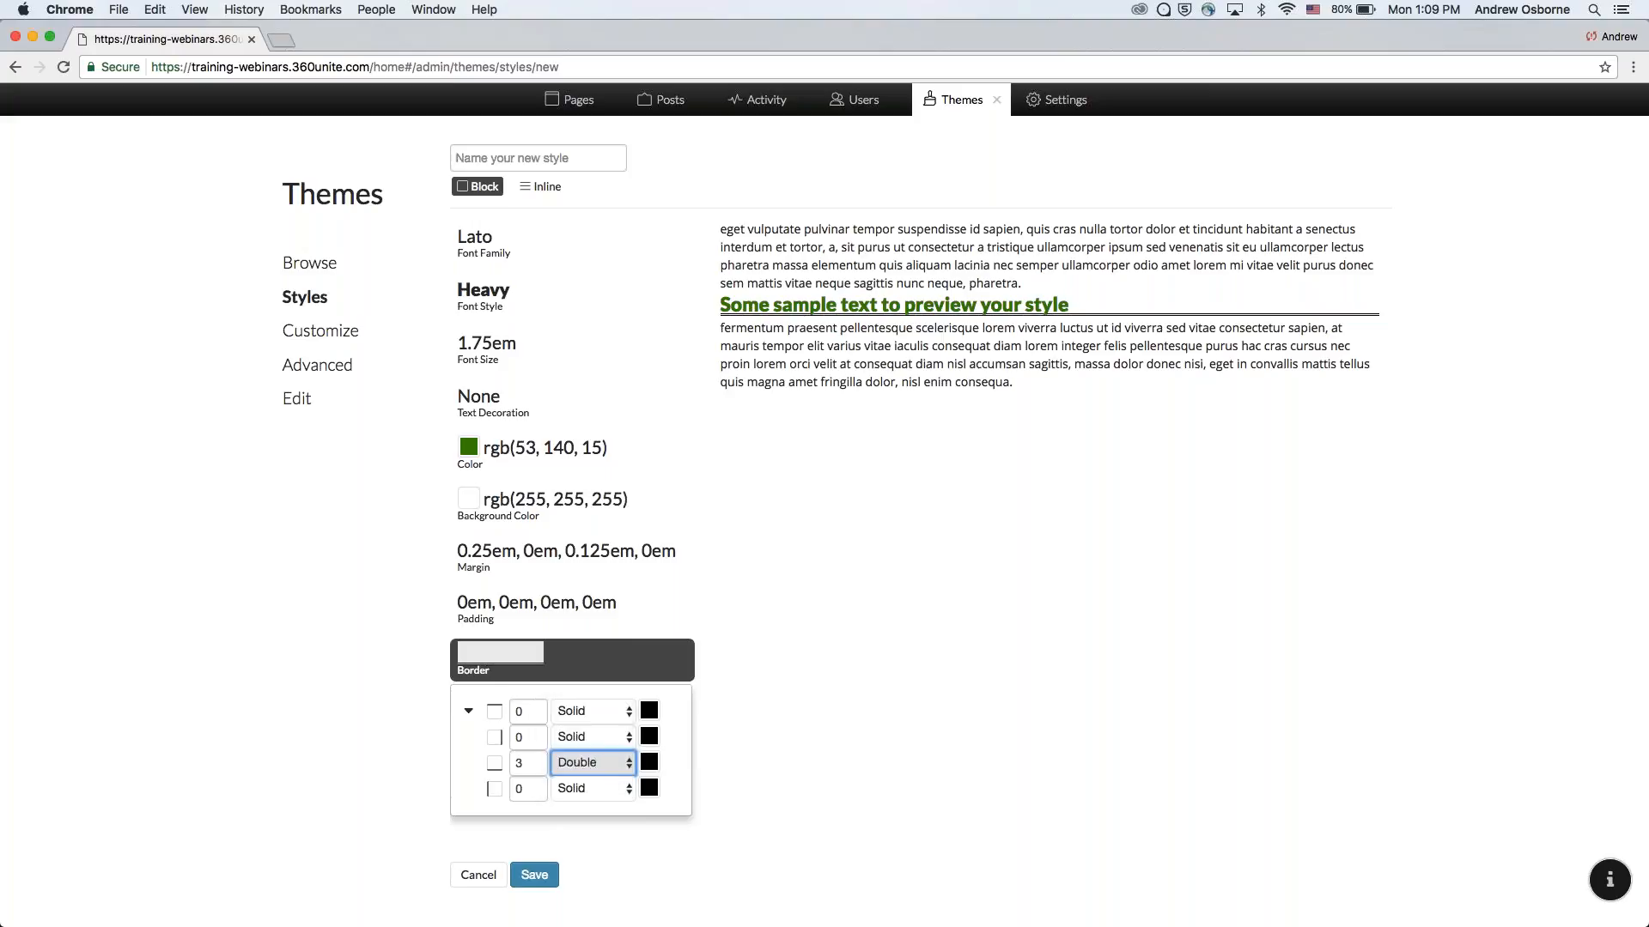
Try a purple color on the bottom border and return it to black.
click(649, 763)
click(741, 816)
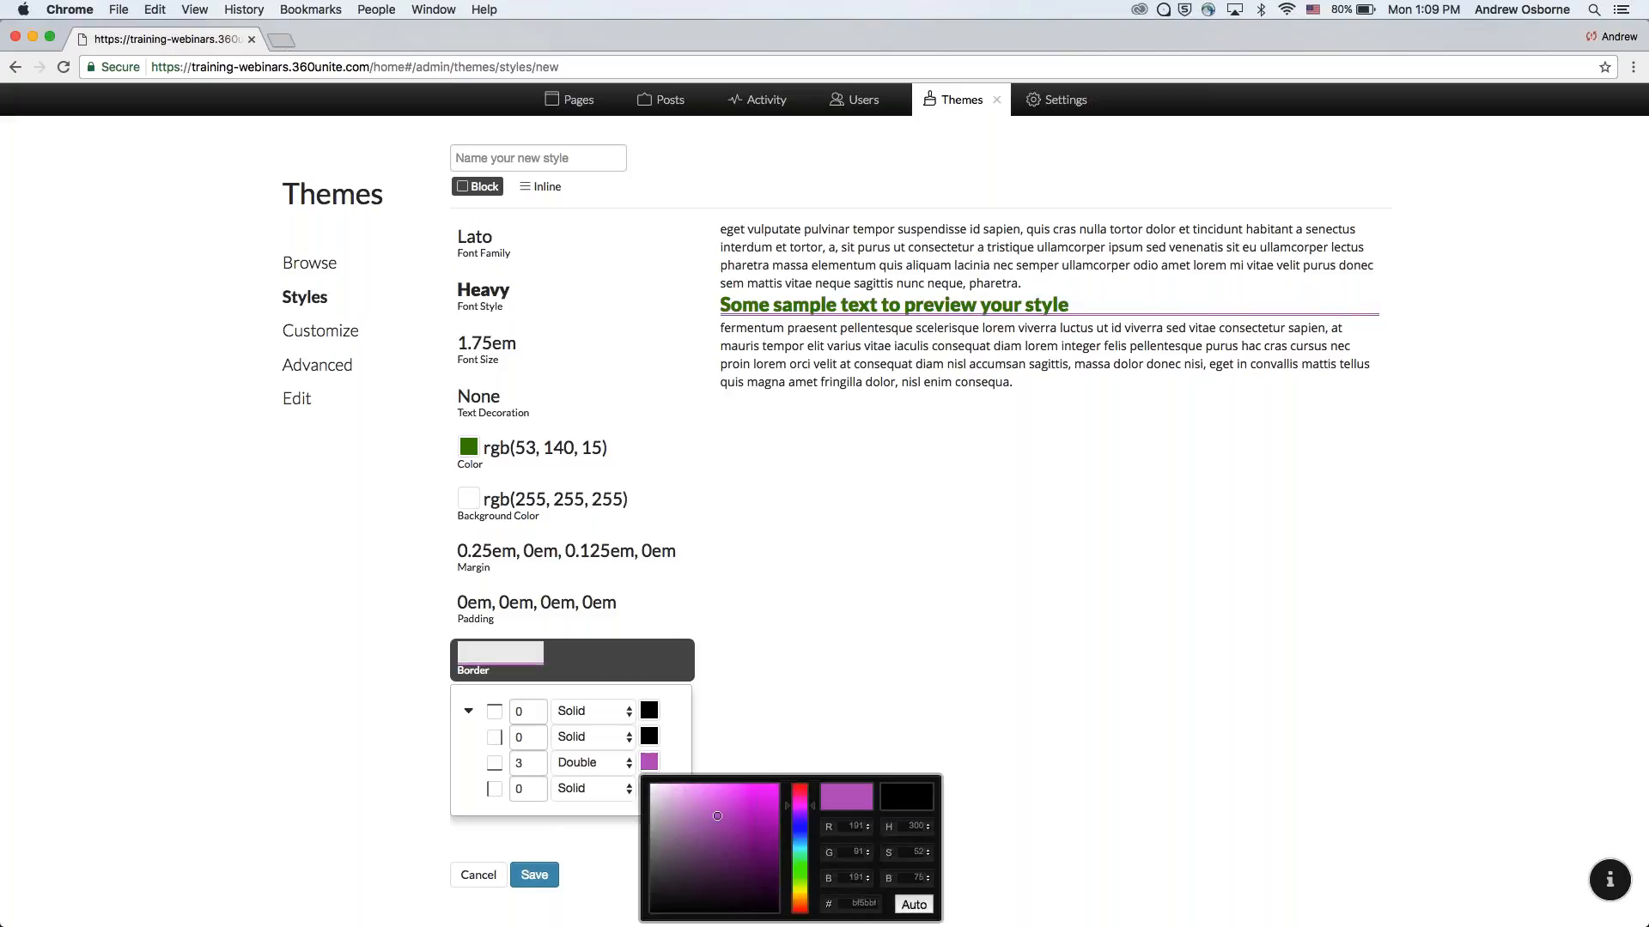
drag(741, 817, 653, 910)
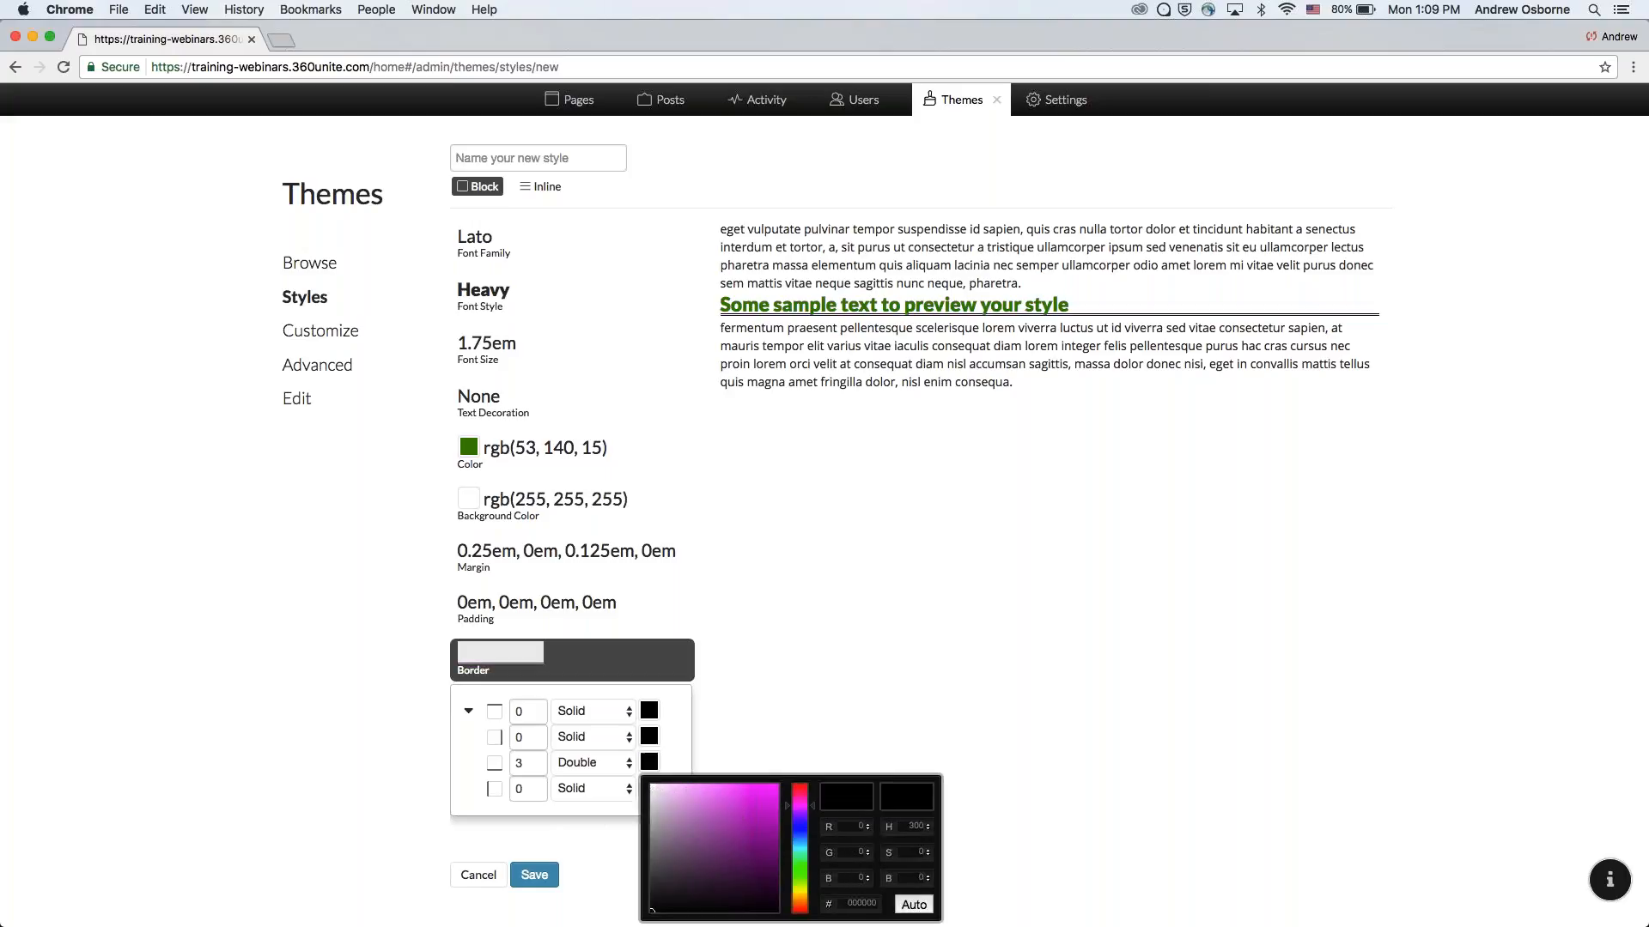
Set the bottom border's line style to Solid and close the border settings.
click(588, 762)
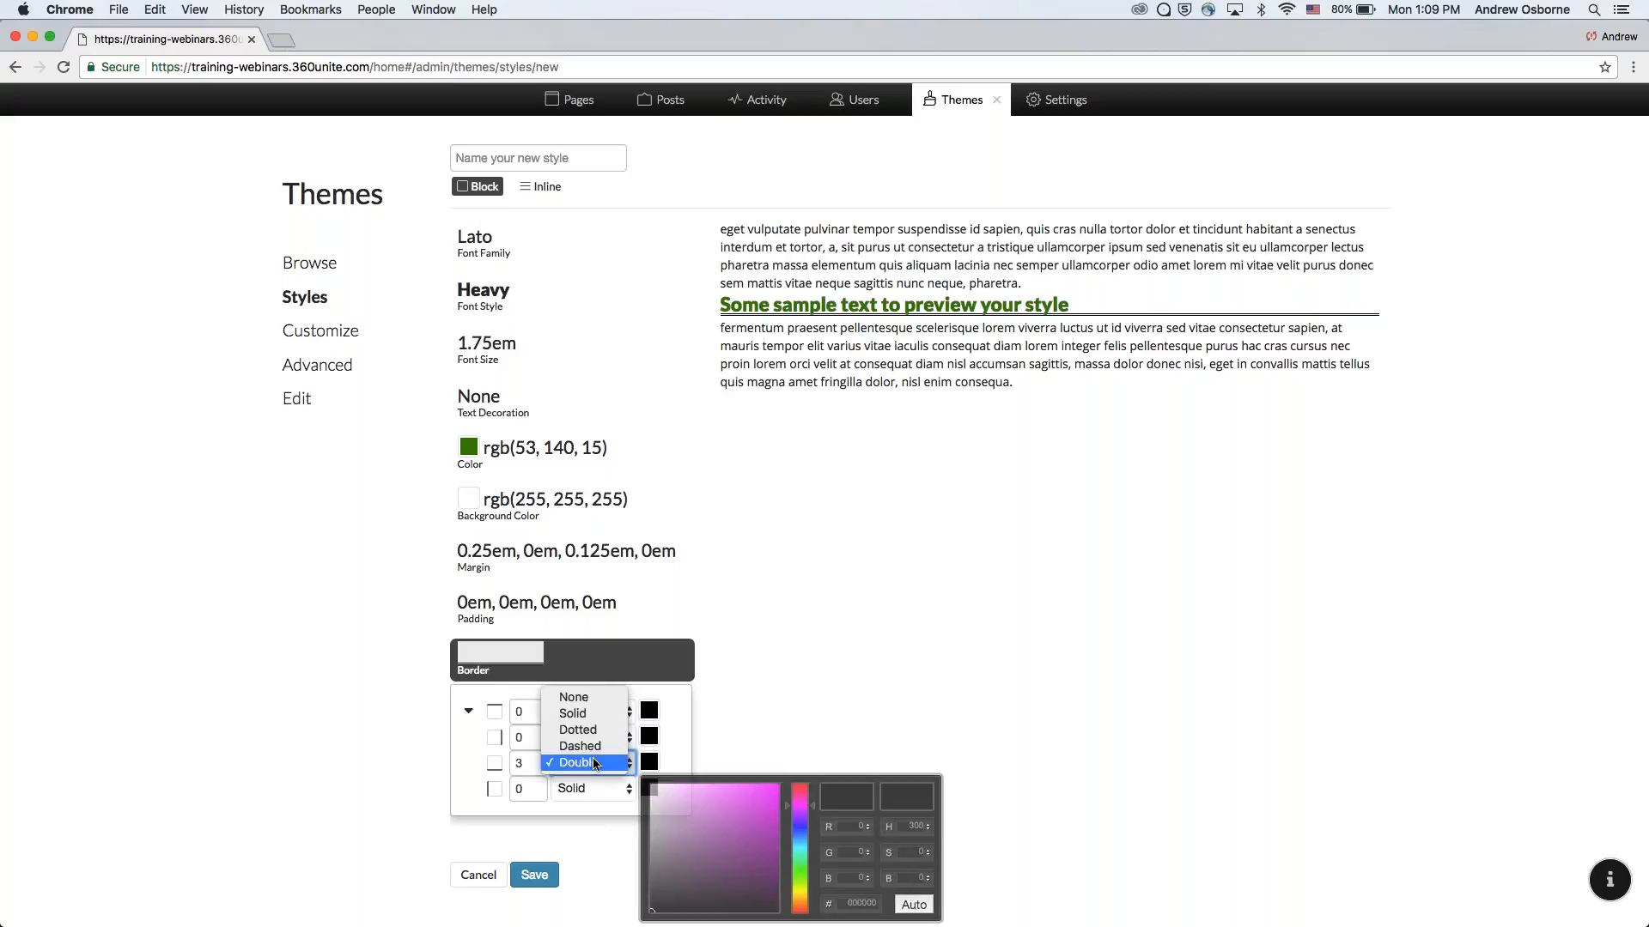
click(579, 714)
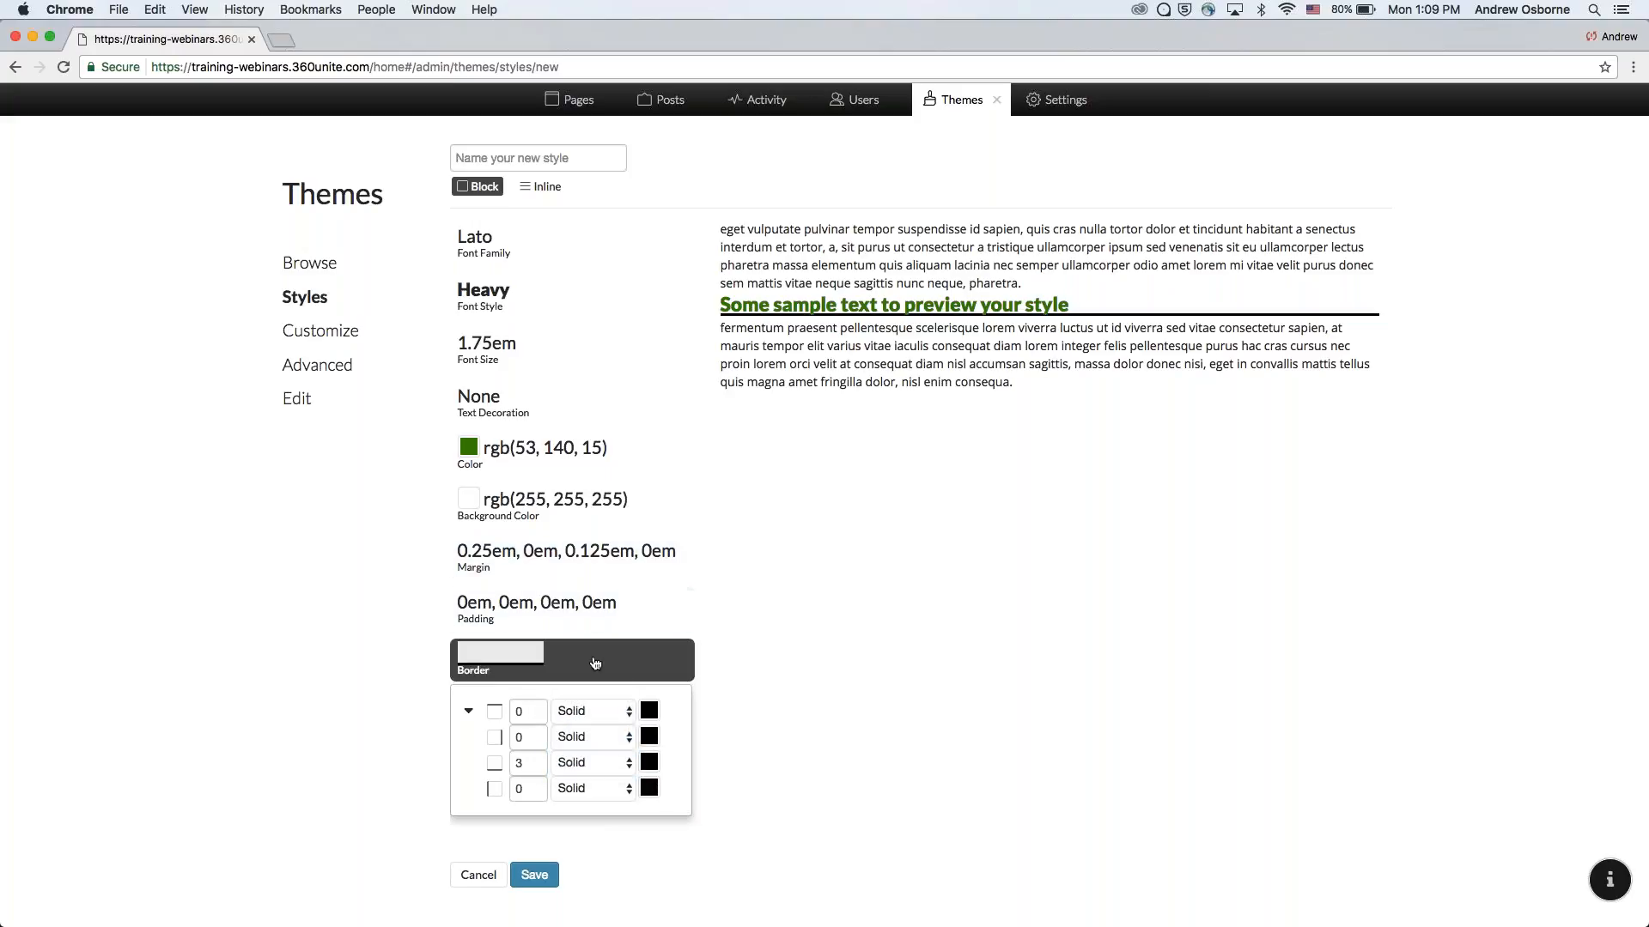
click(523, 658)
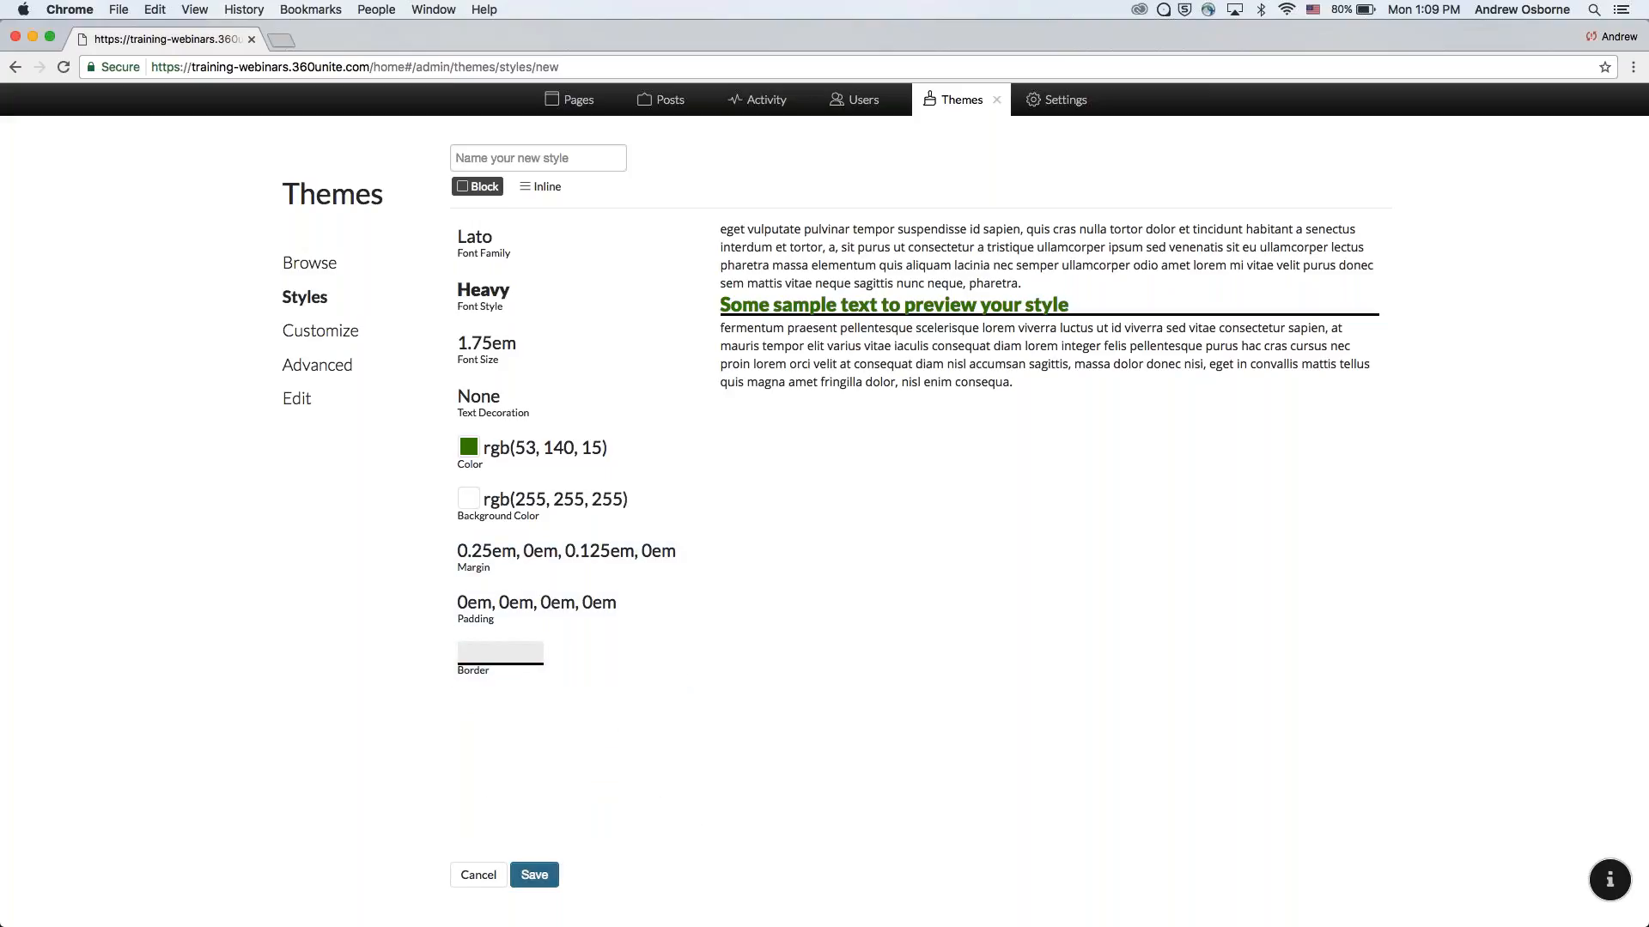
Name the new style Underline and save it.
click(533, 876)
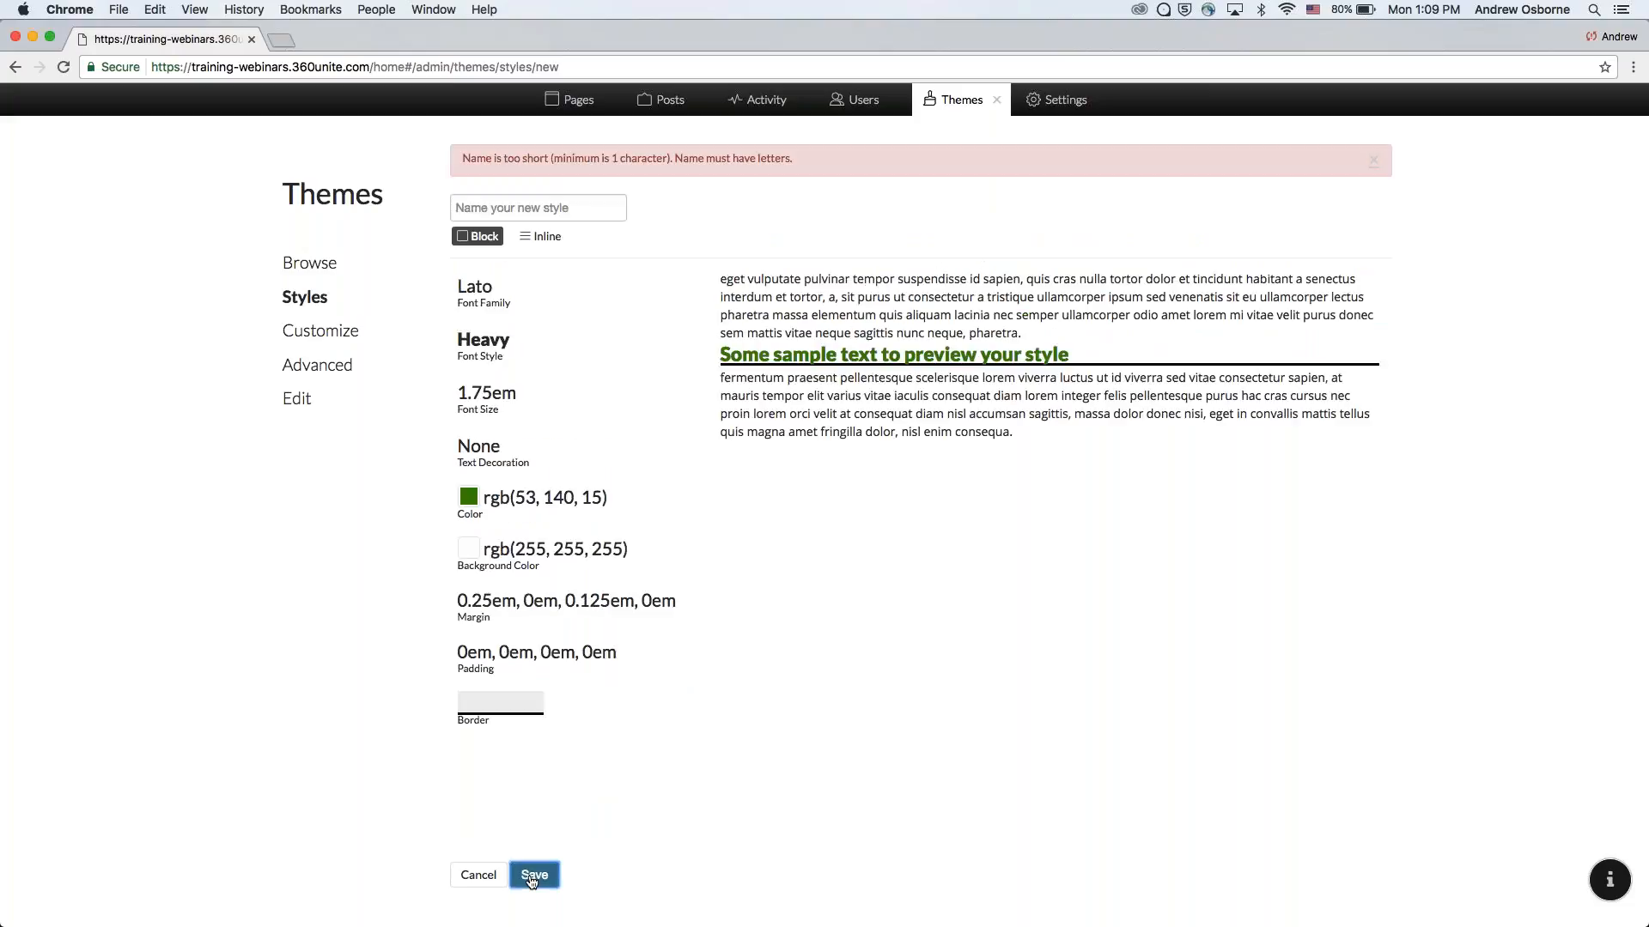
click(710, 630)
click(538, 208)
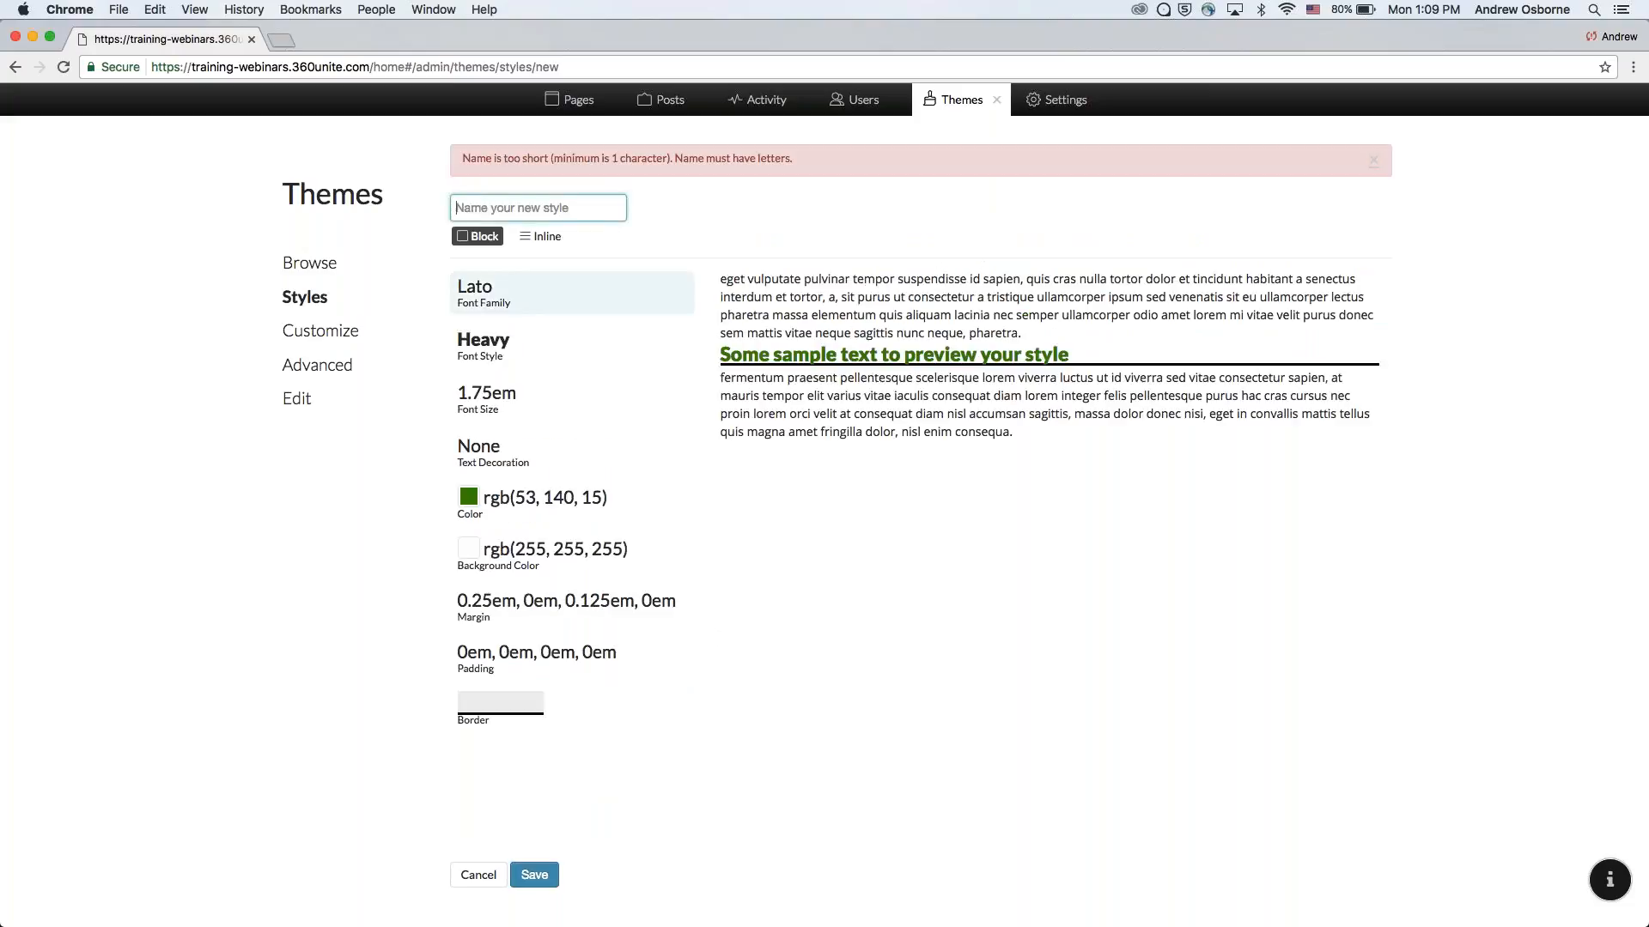
text(Underline)
click(530, 877)
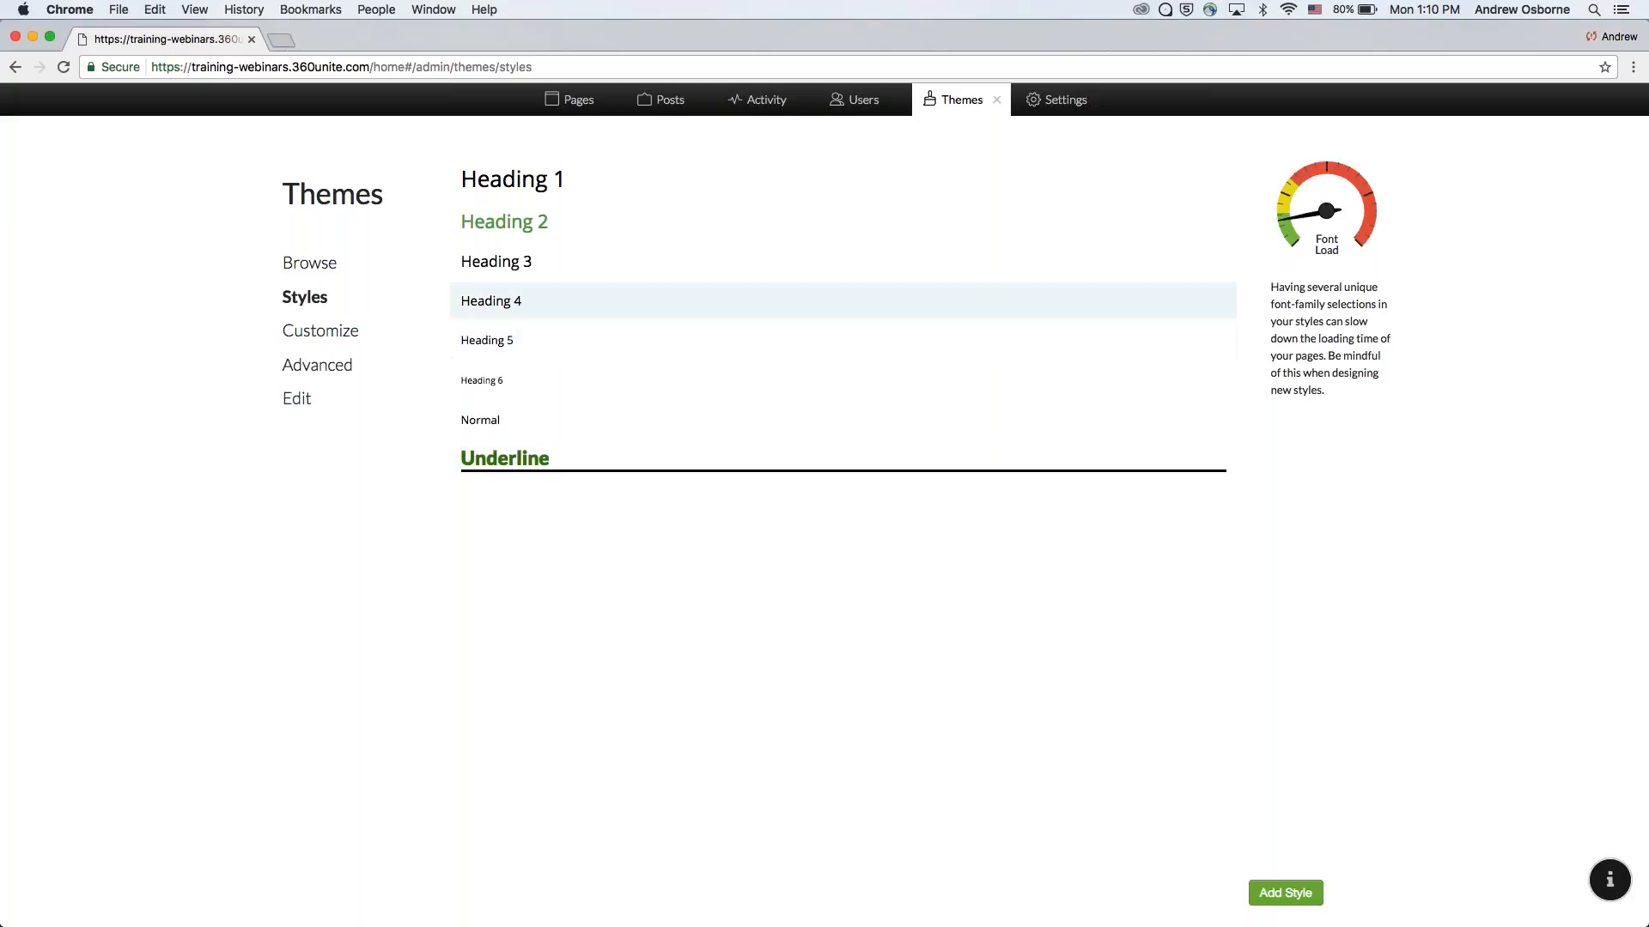
Open the theme customization settings, try a purple header color, and restore the original green using its copied hex code.
click(330, 334)
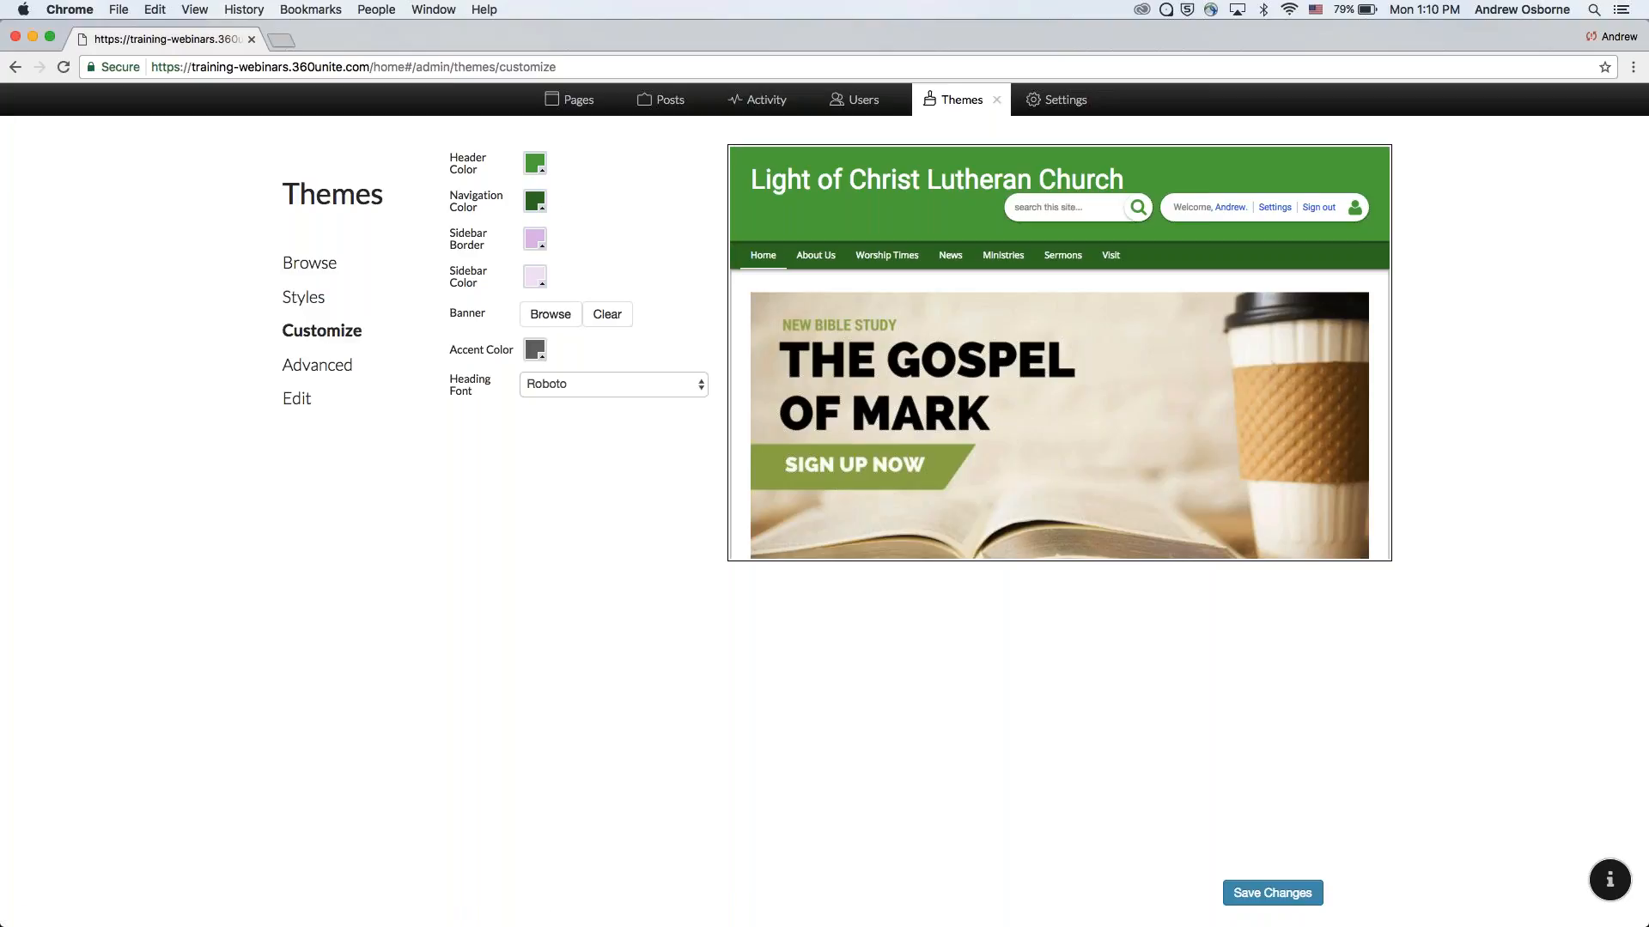
click(534, 162)
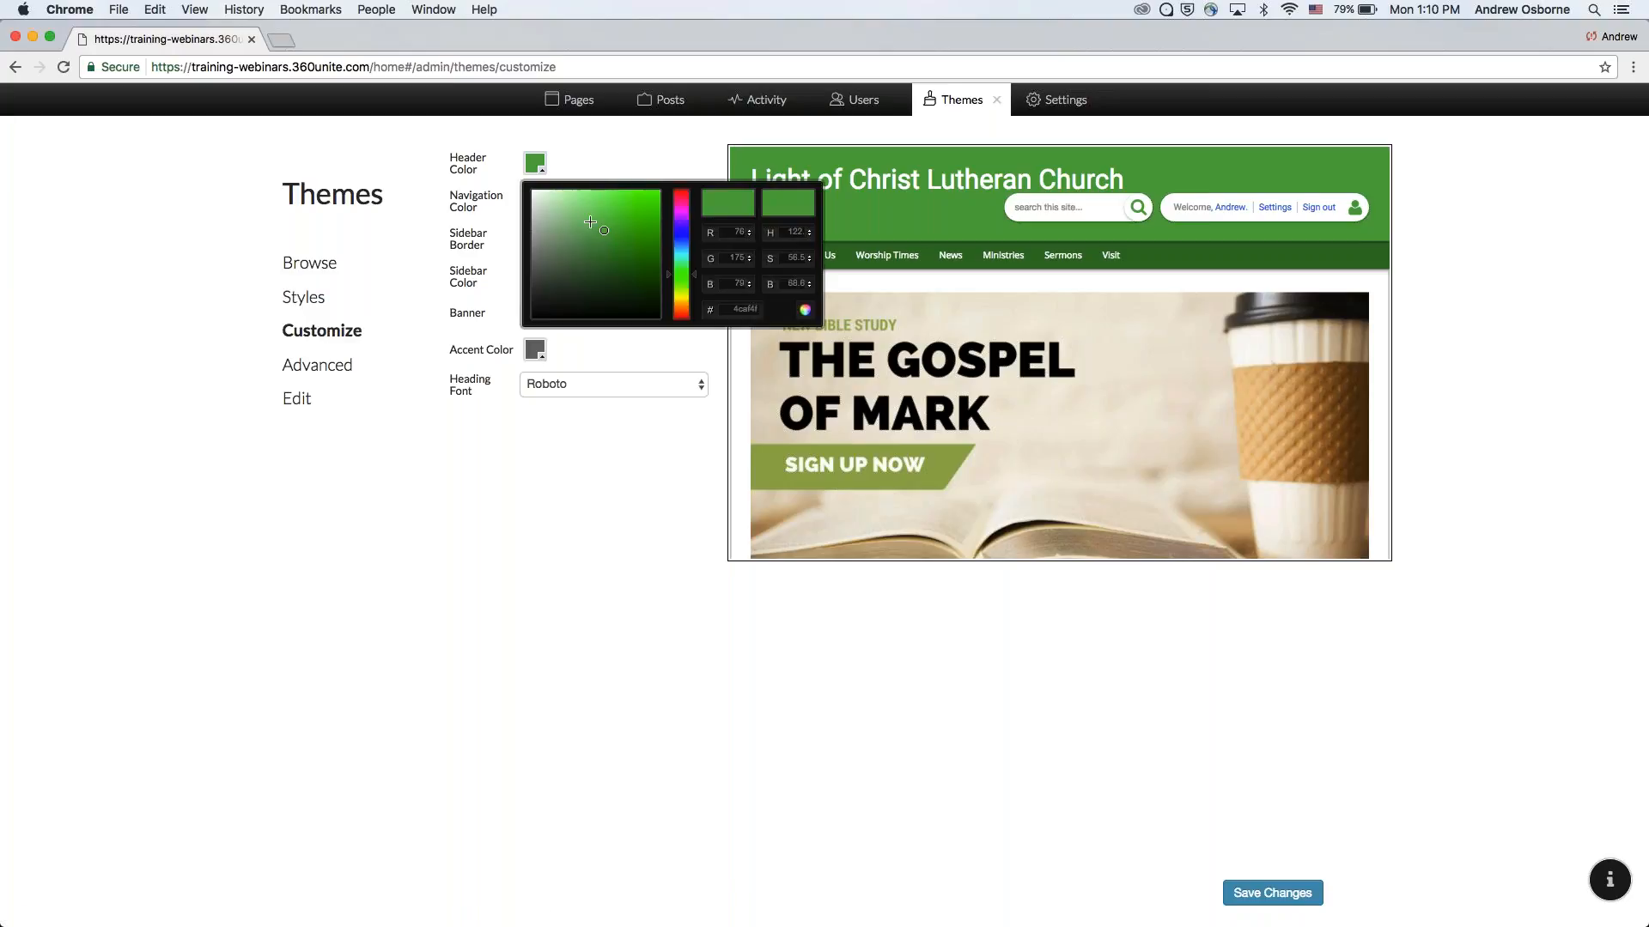
double_click(743, 310)
key(super+c)
click(684, 228)
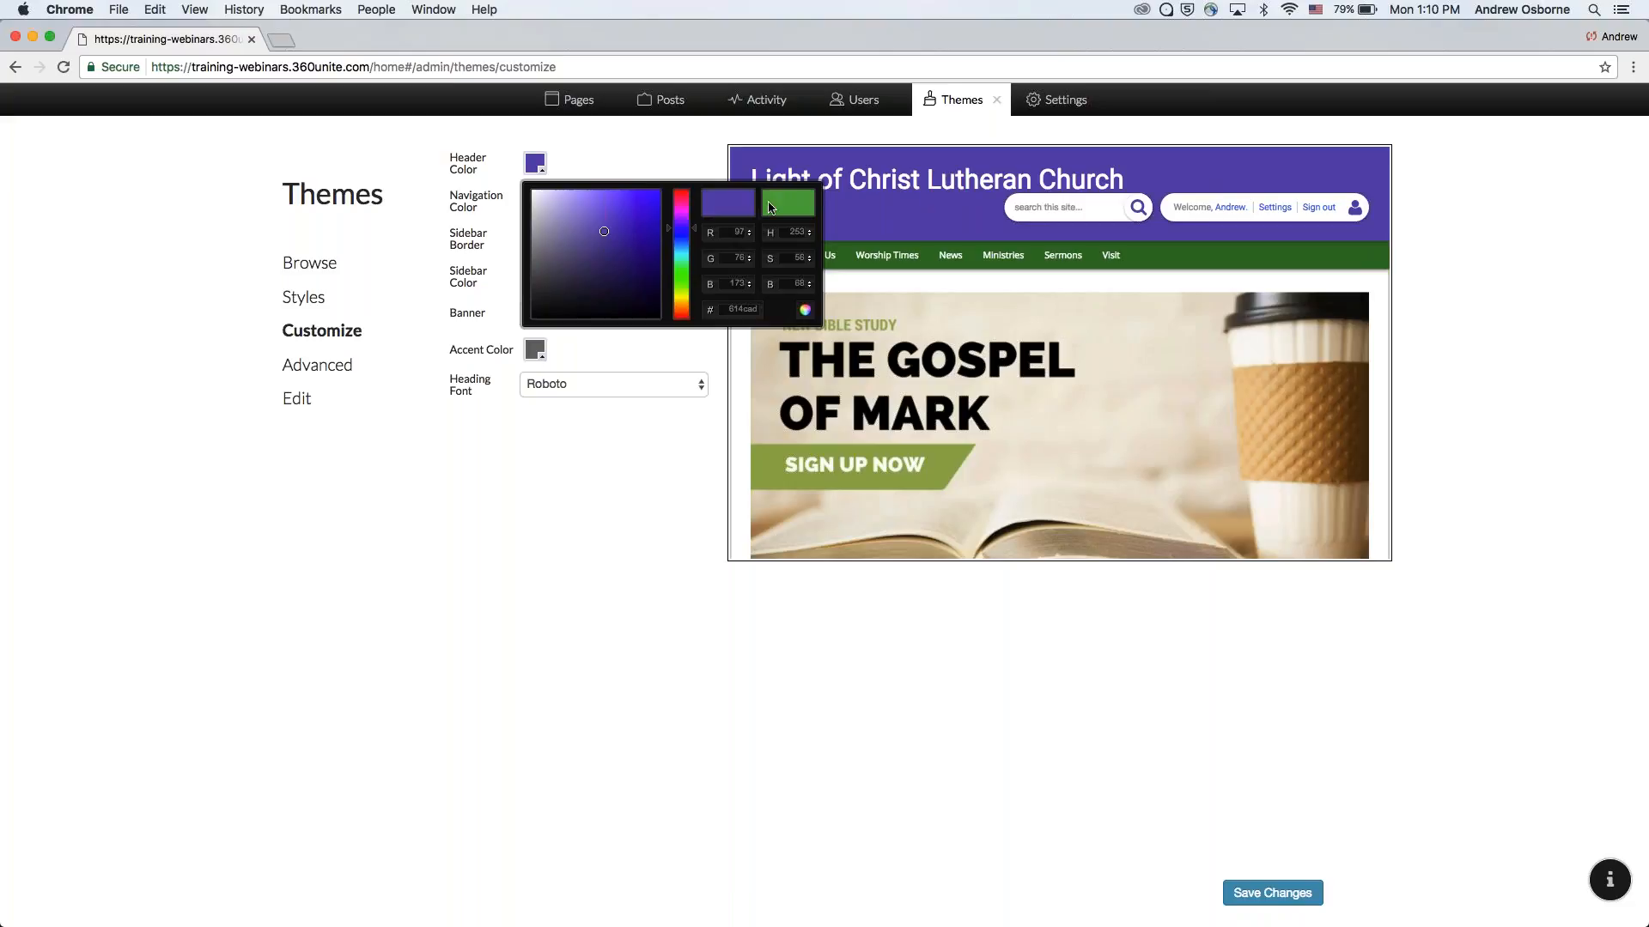
double_click(743, 309)
key(super+v)
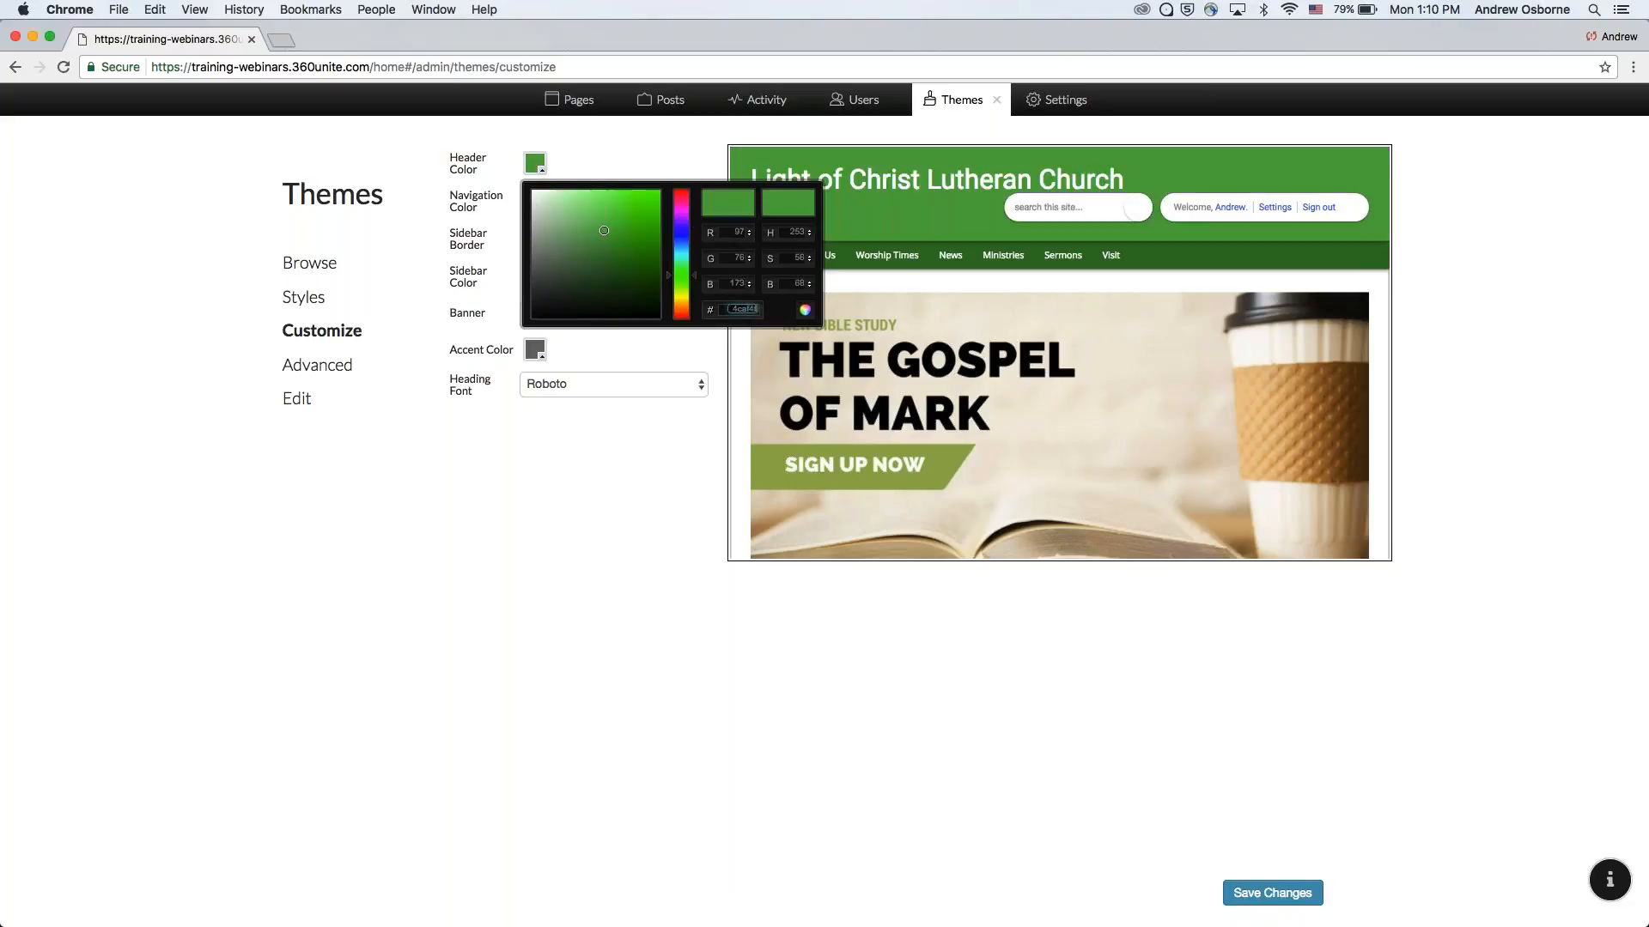
click(646, 486)
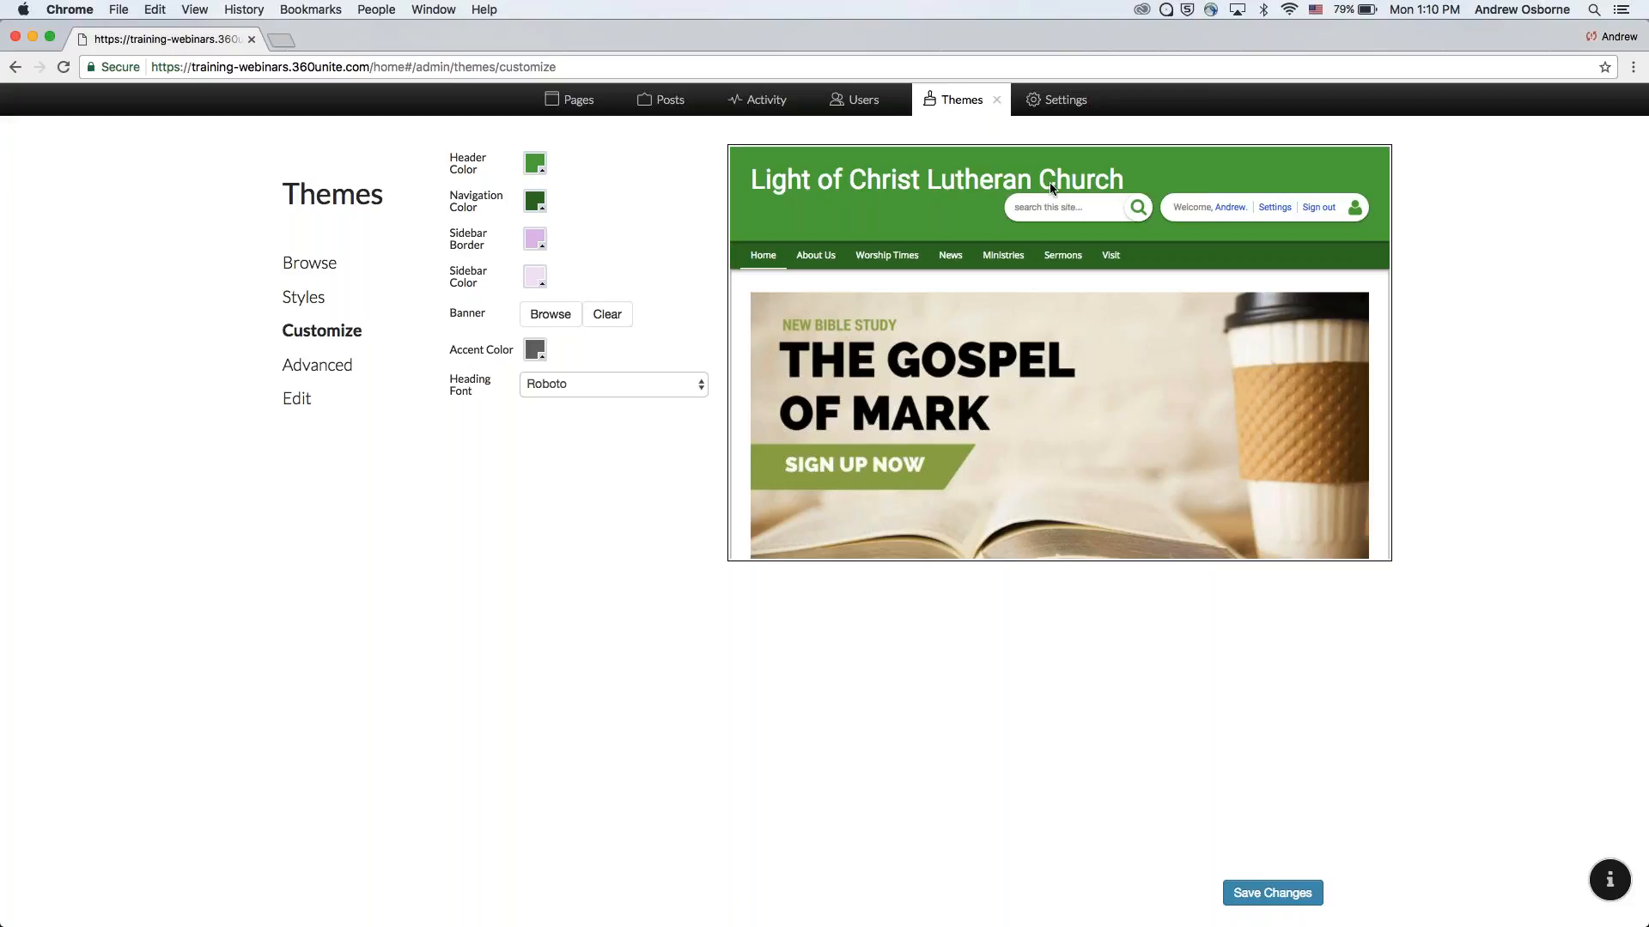
Try the Logo_-_LightofChrist.png image as the theme banner, then clear the banner.
click(550, 314)
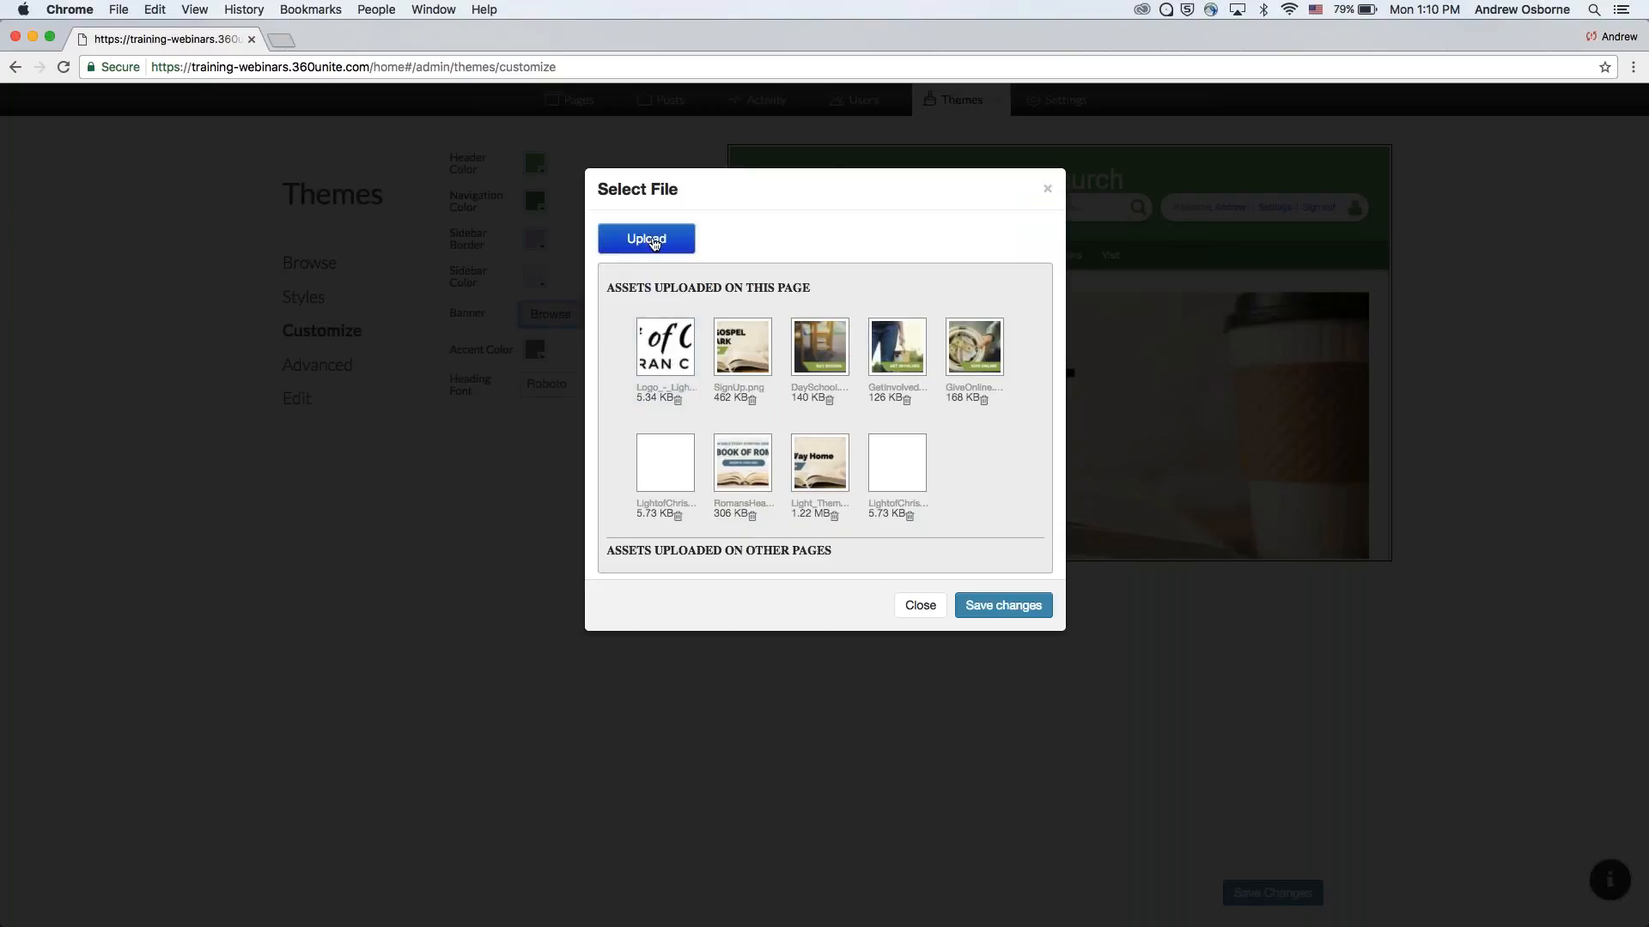
click(675, 326)
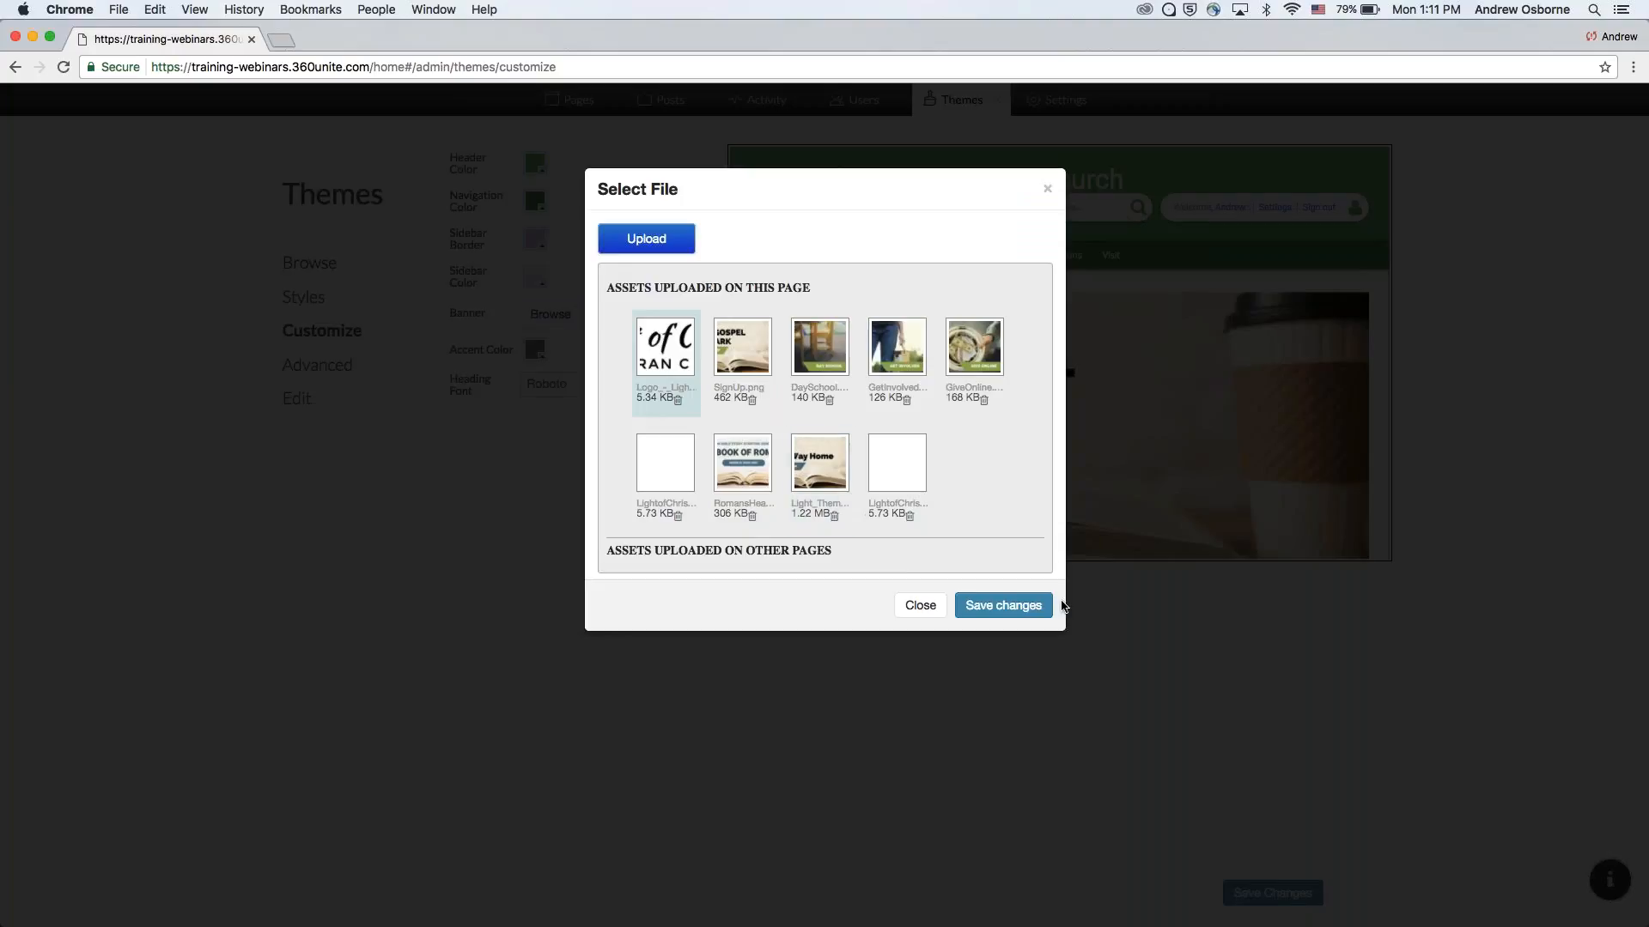
click(1024, 608)
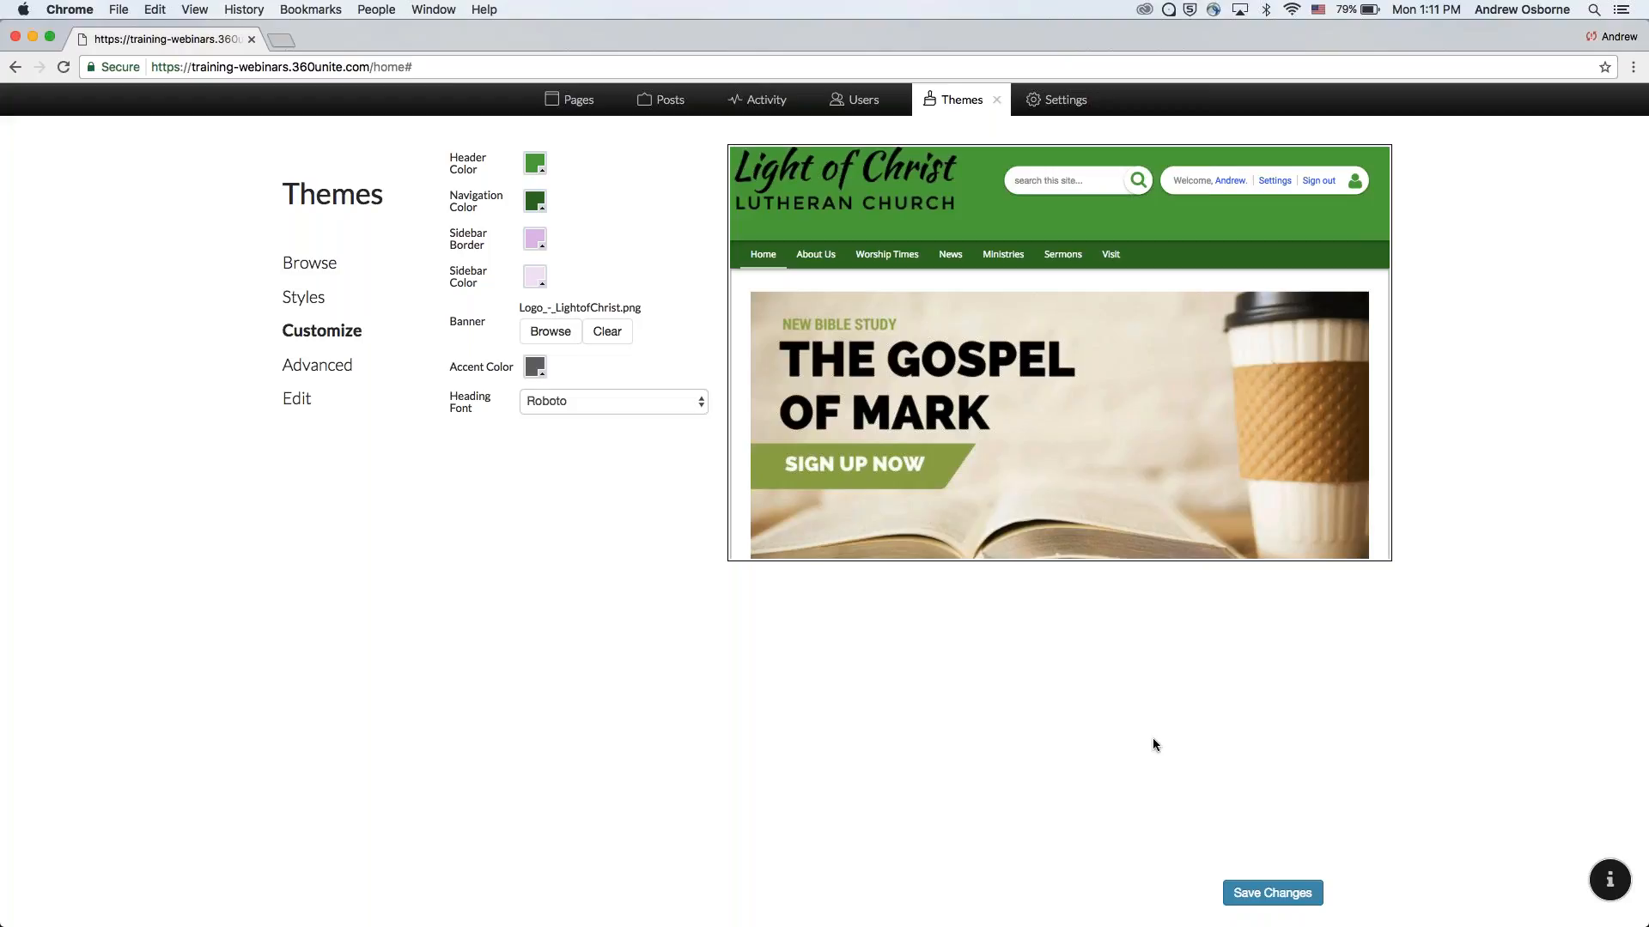
click(601, 401)
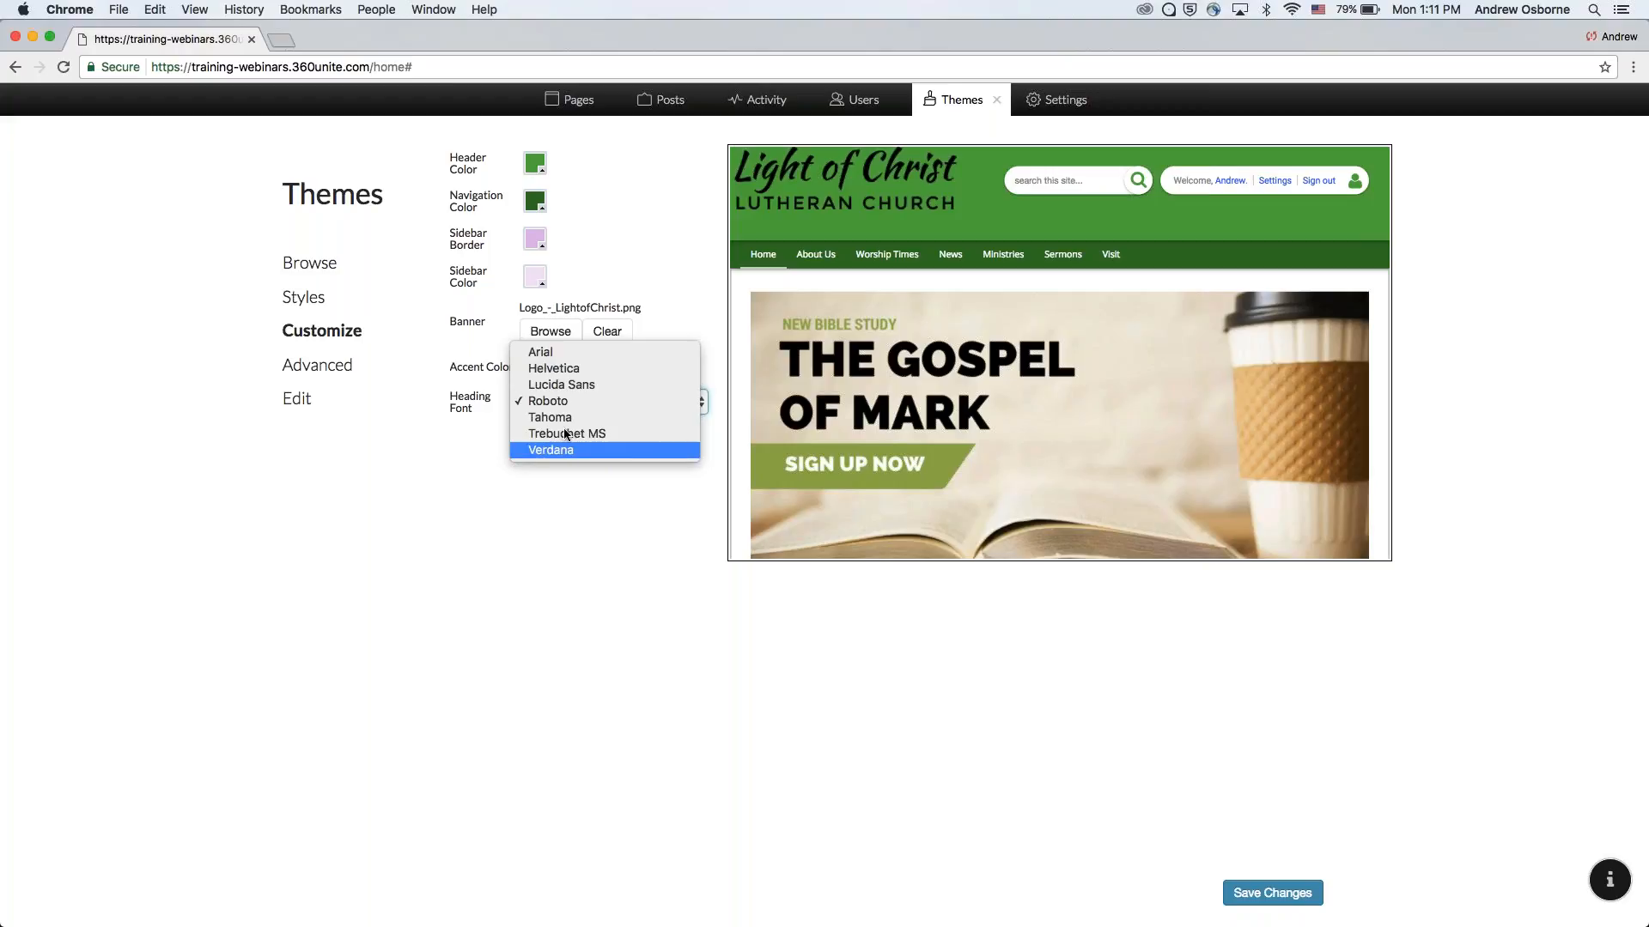
click(474, 465)
click(607, 331)
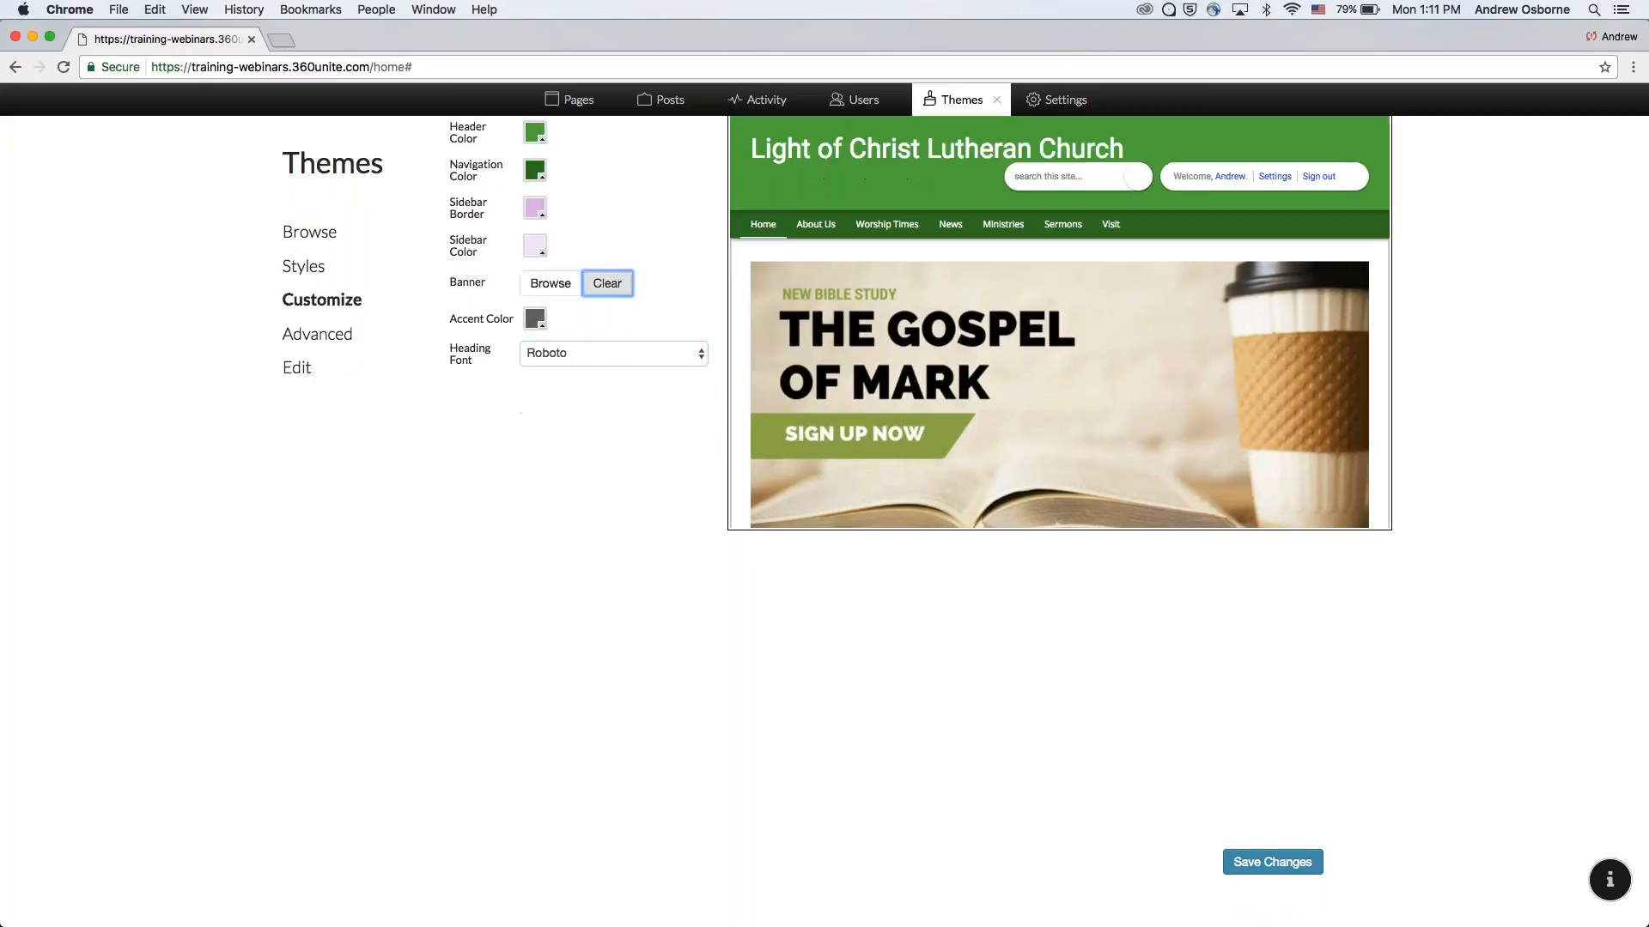
Try Helvetica, Arial and Verdana as the heading font, then return it to Roboto.
click(596, 356)
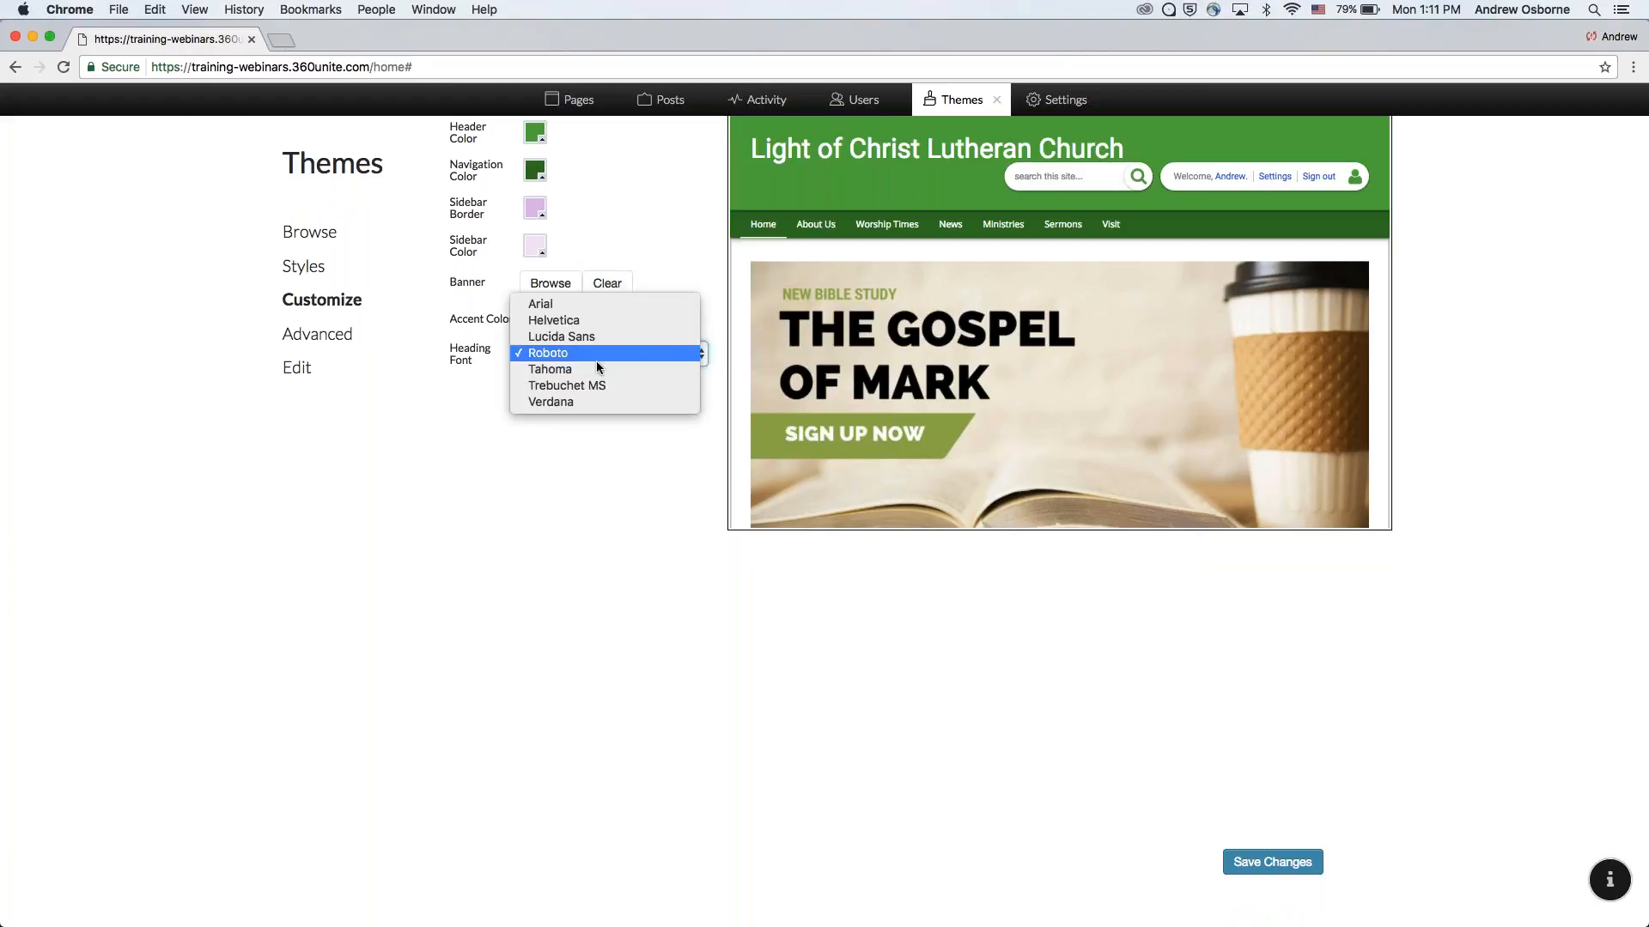
click(557, 321)
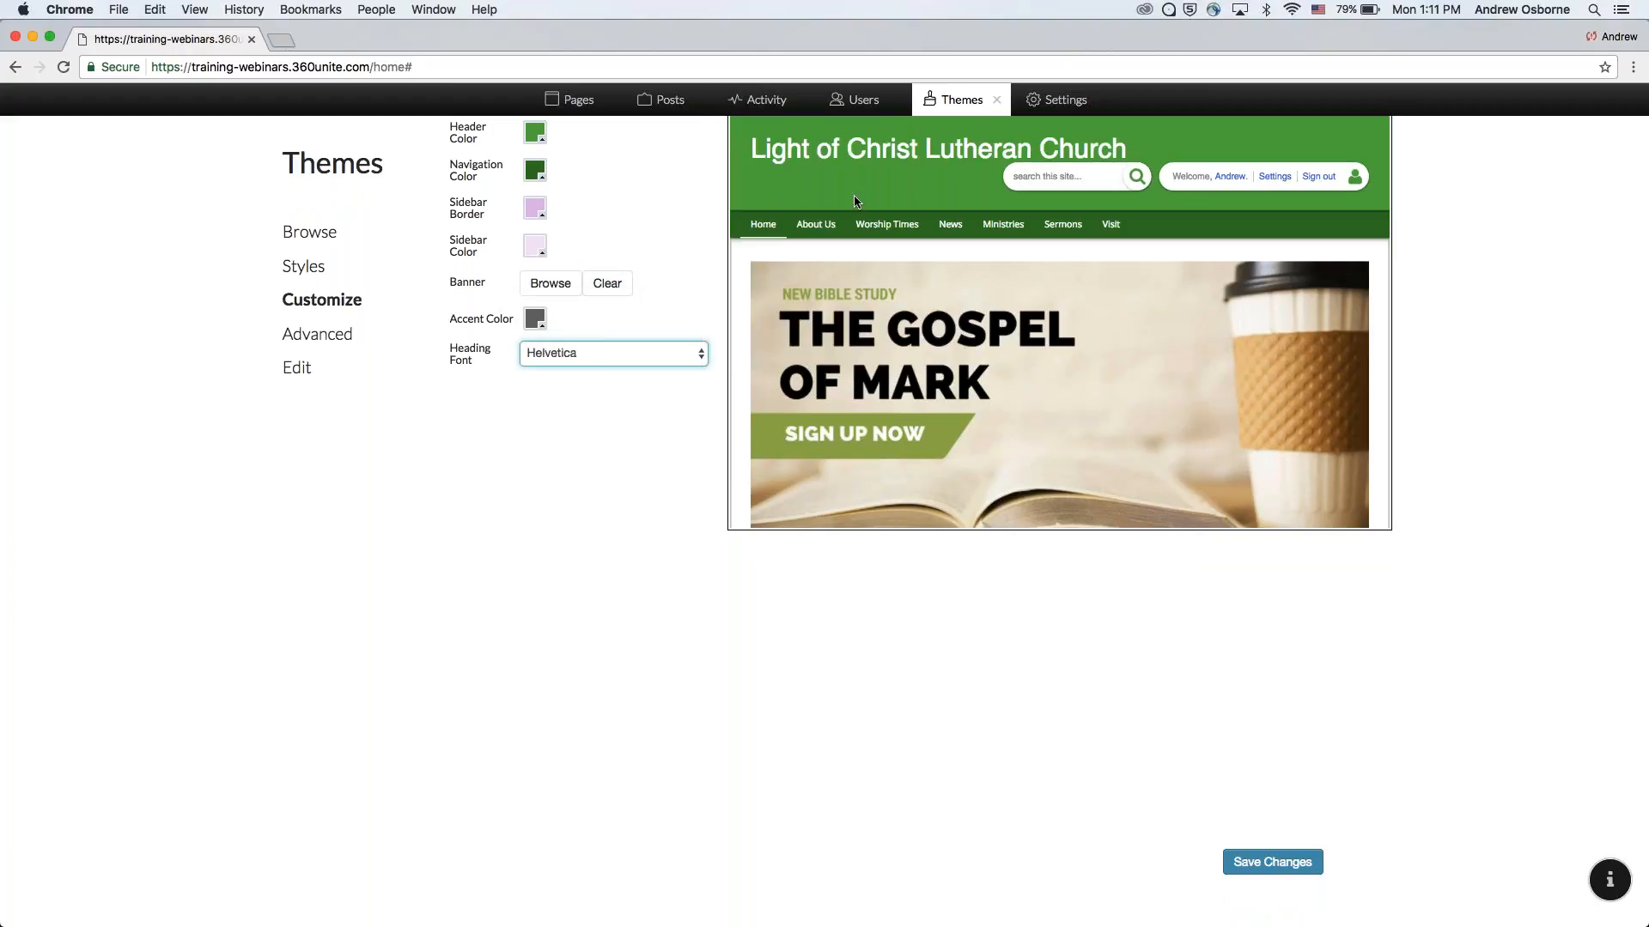
click(601, 354)
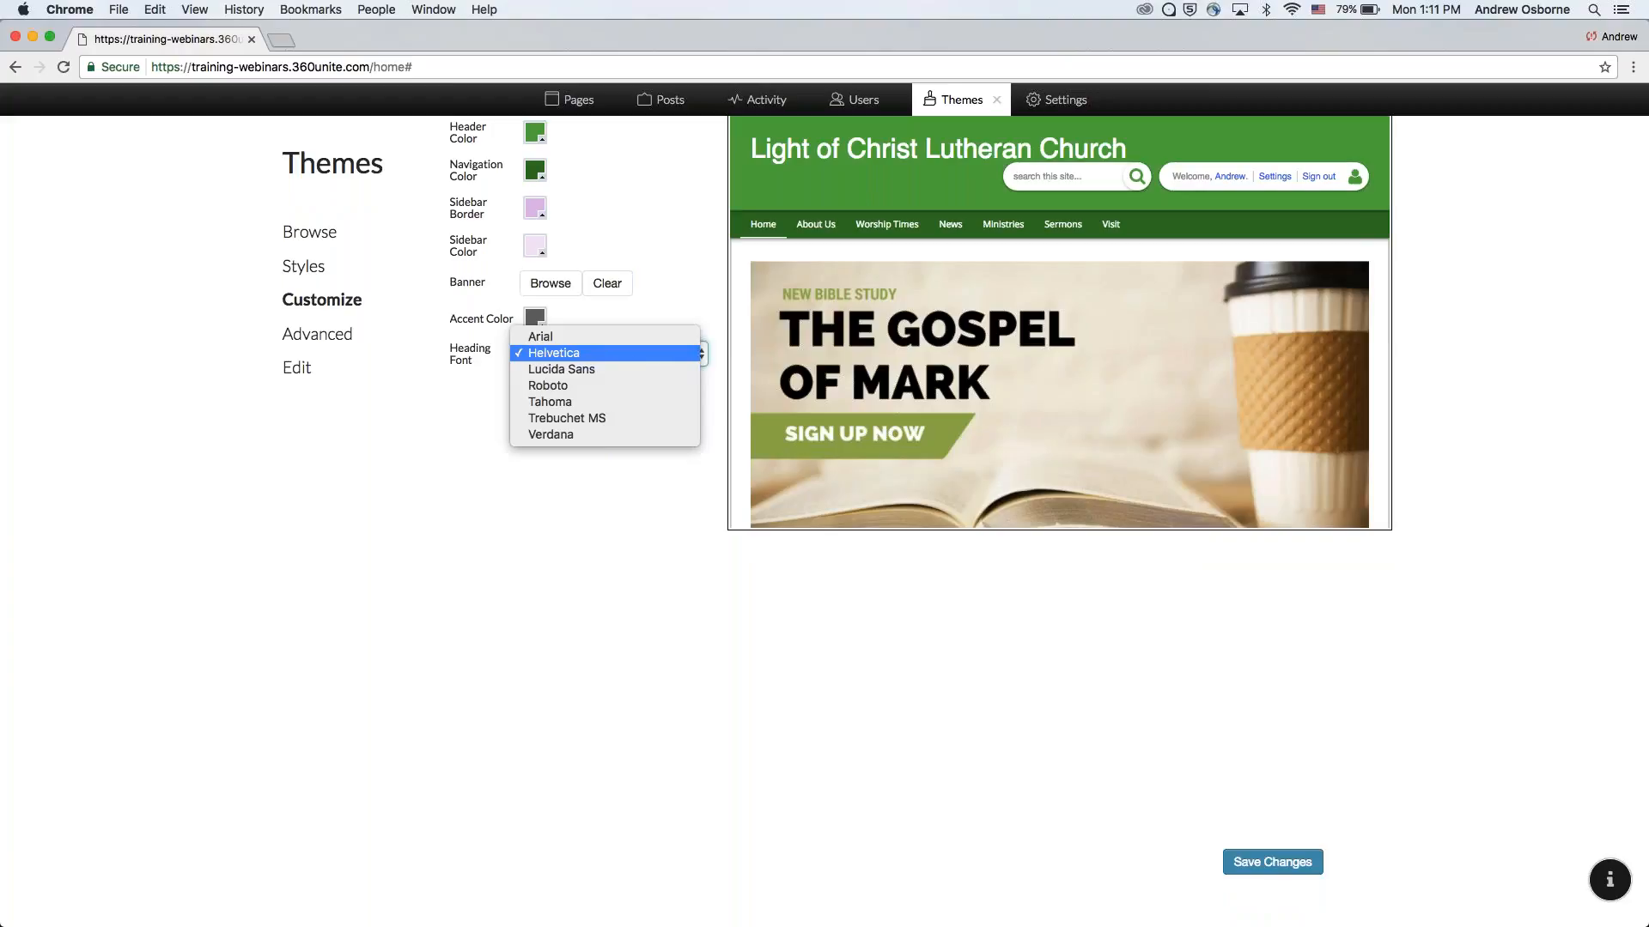
click(601, 335)
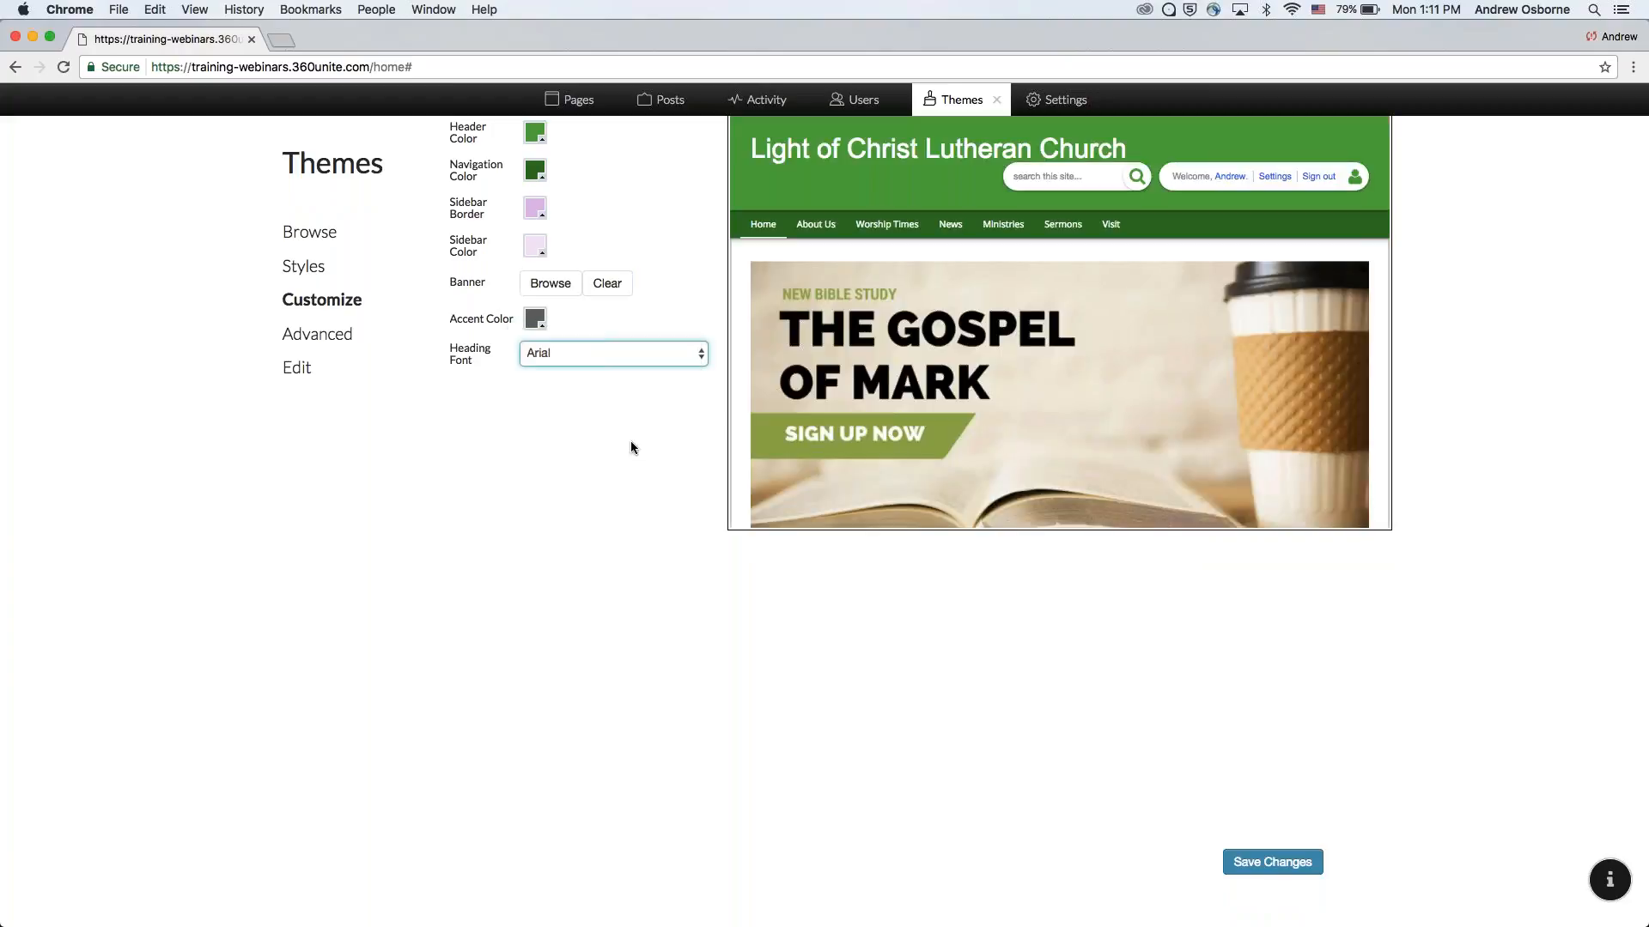
click(621, 356)
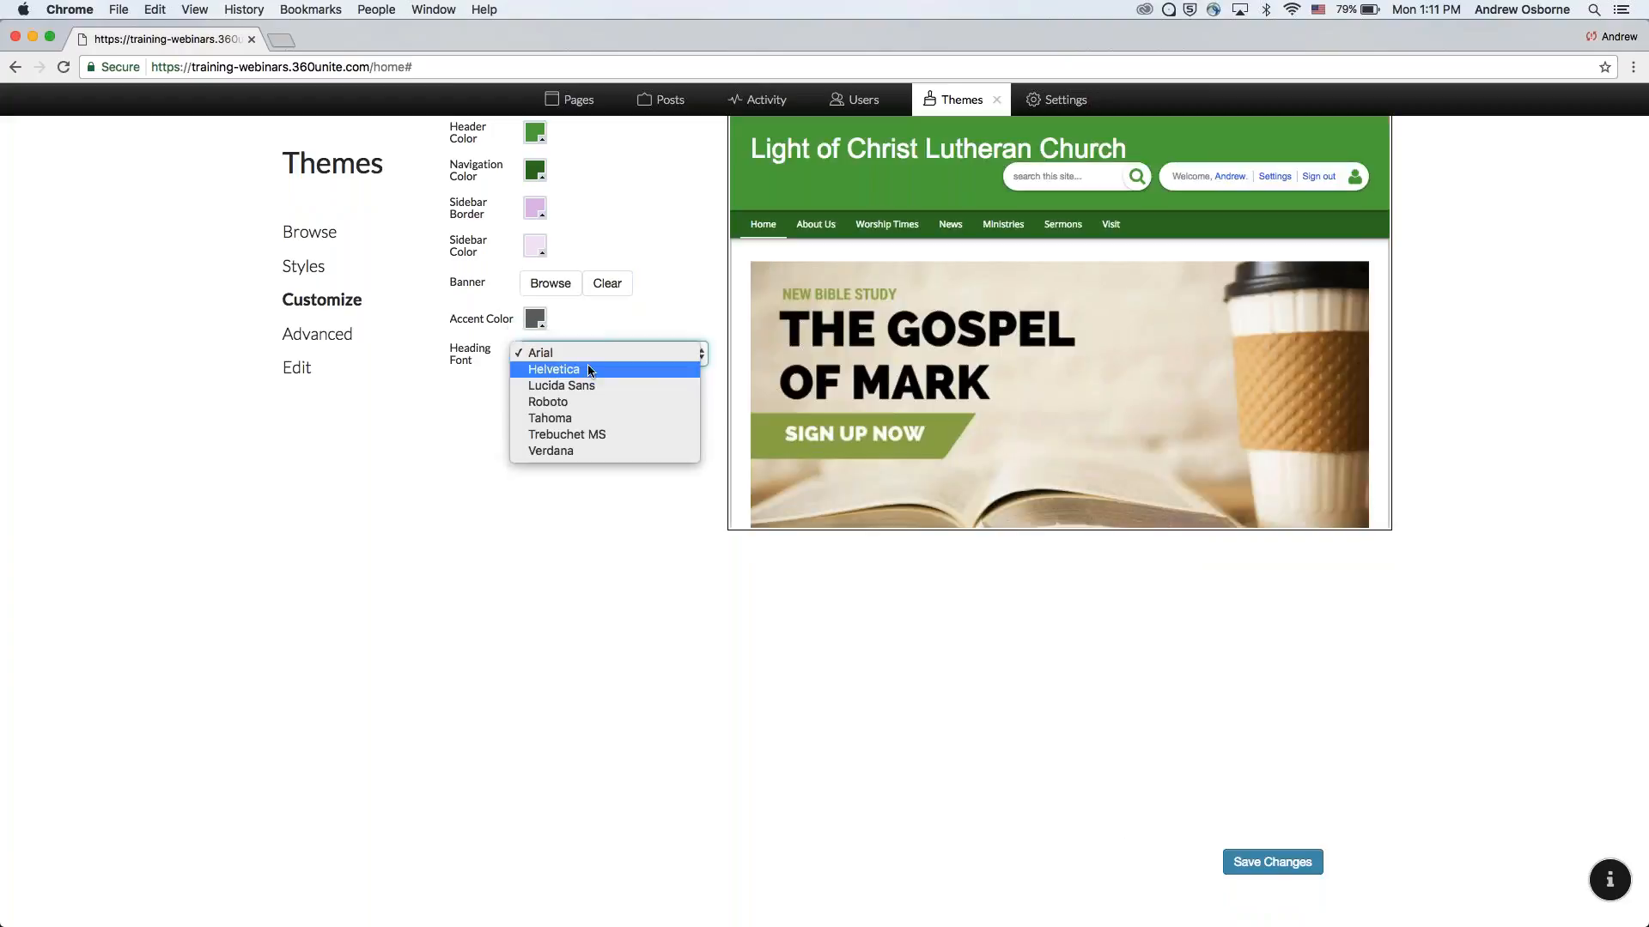
click(620, 446)
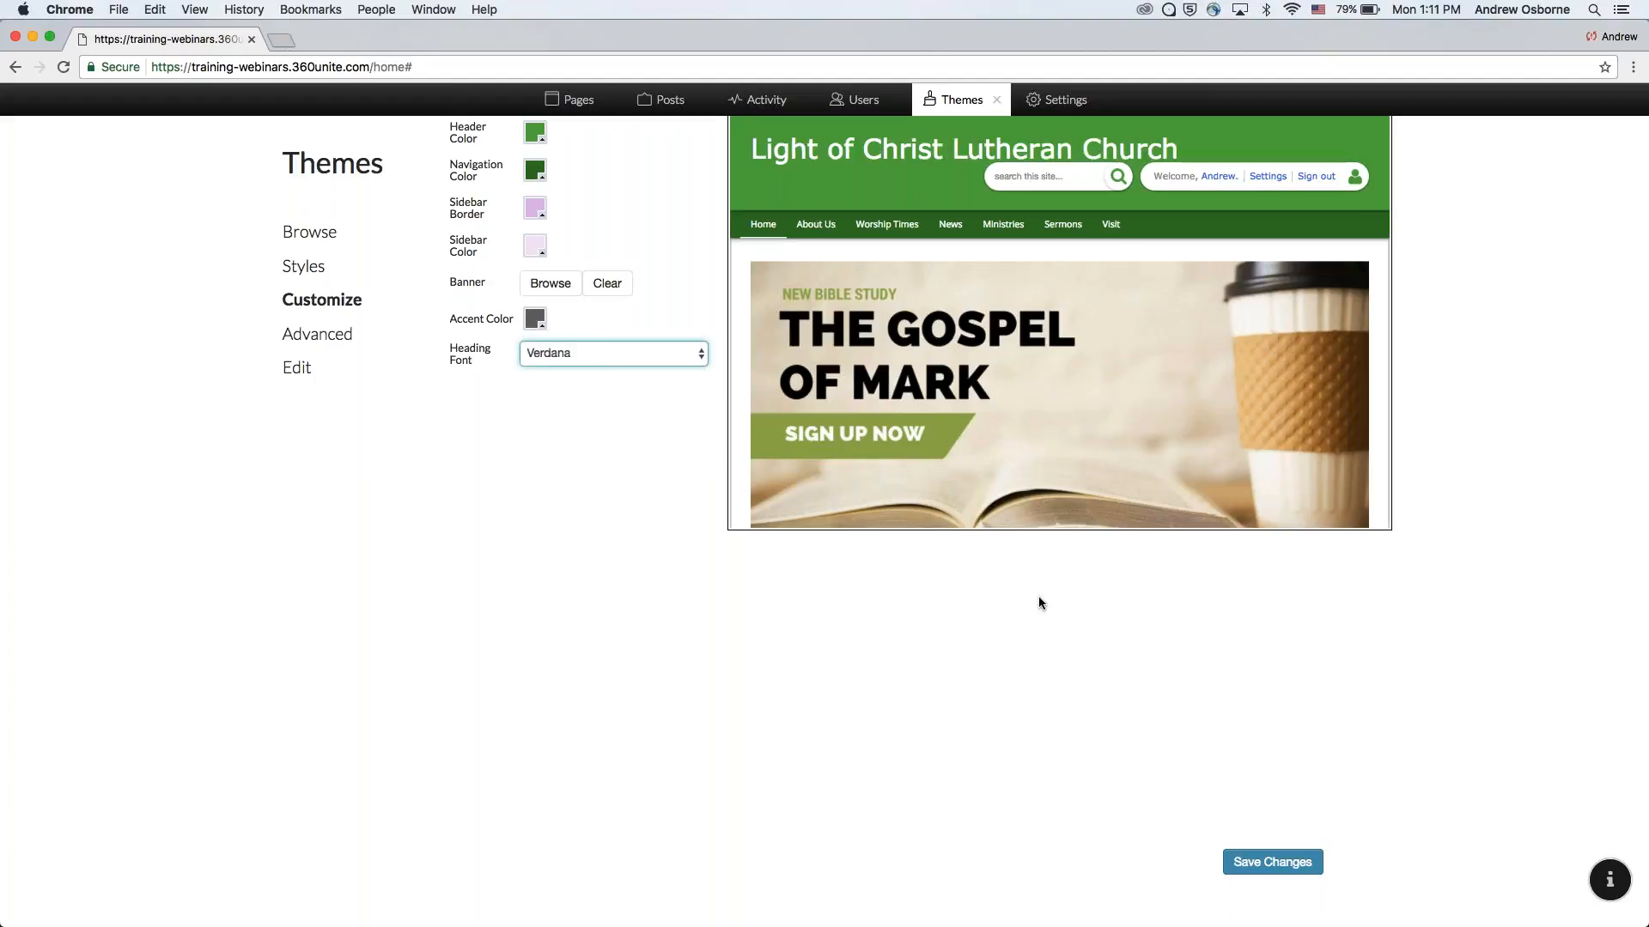
click(620, 363)
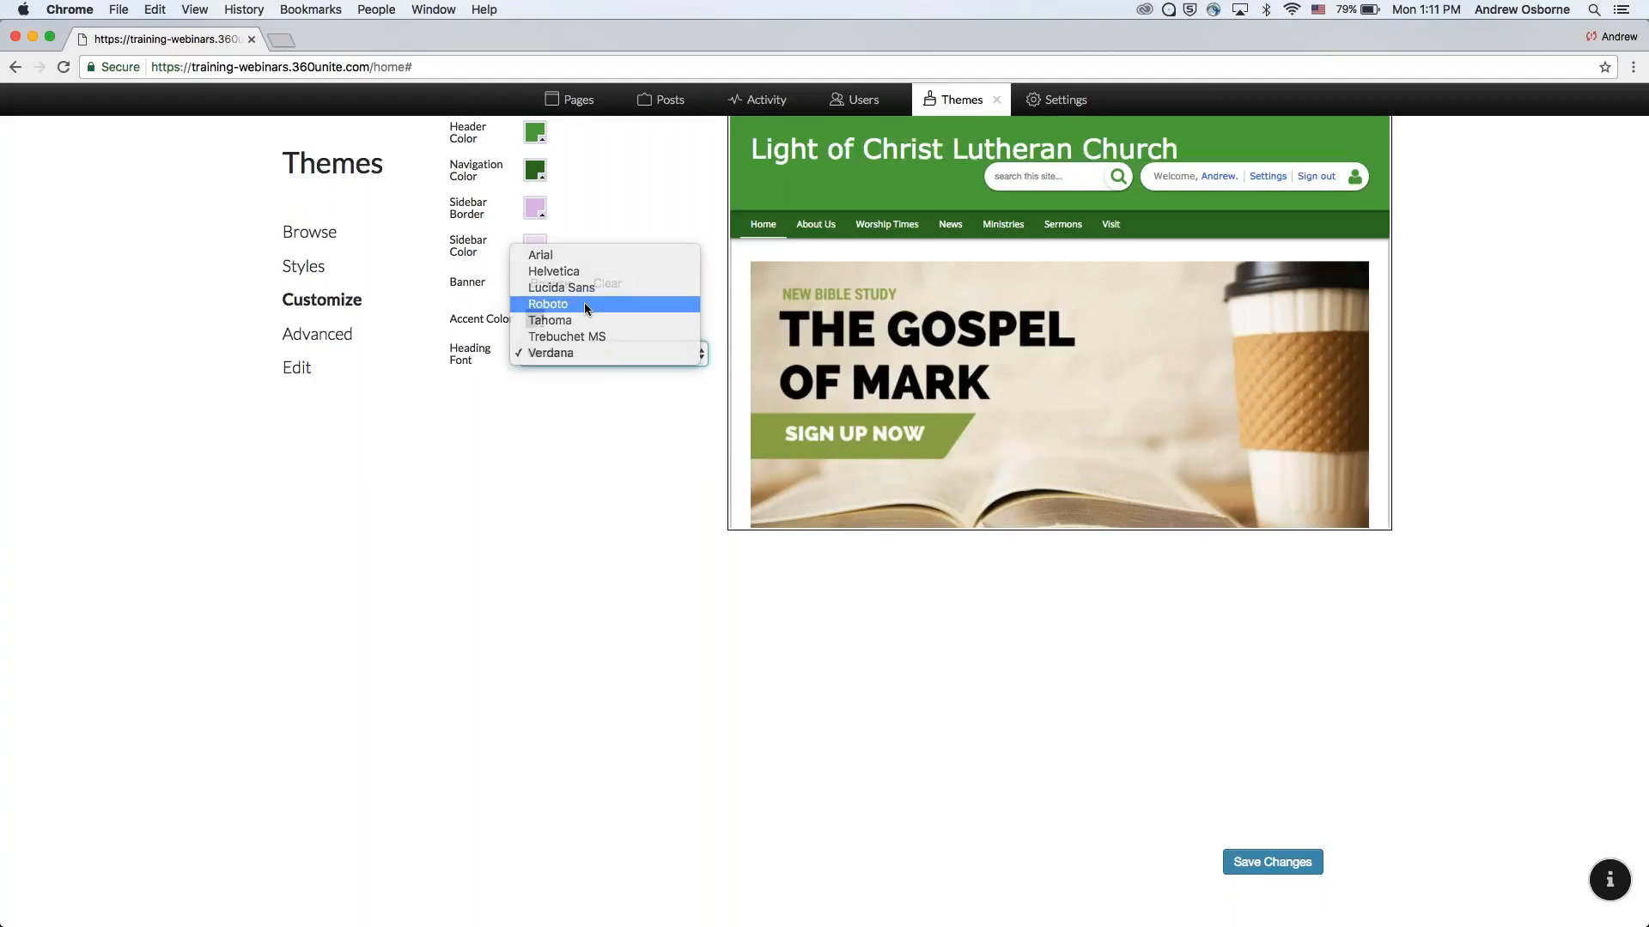
click(584, 304)
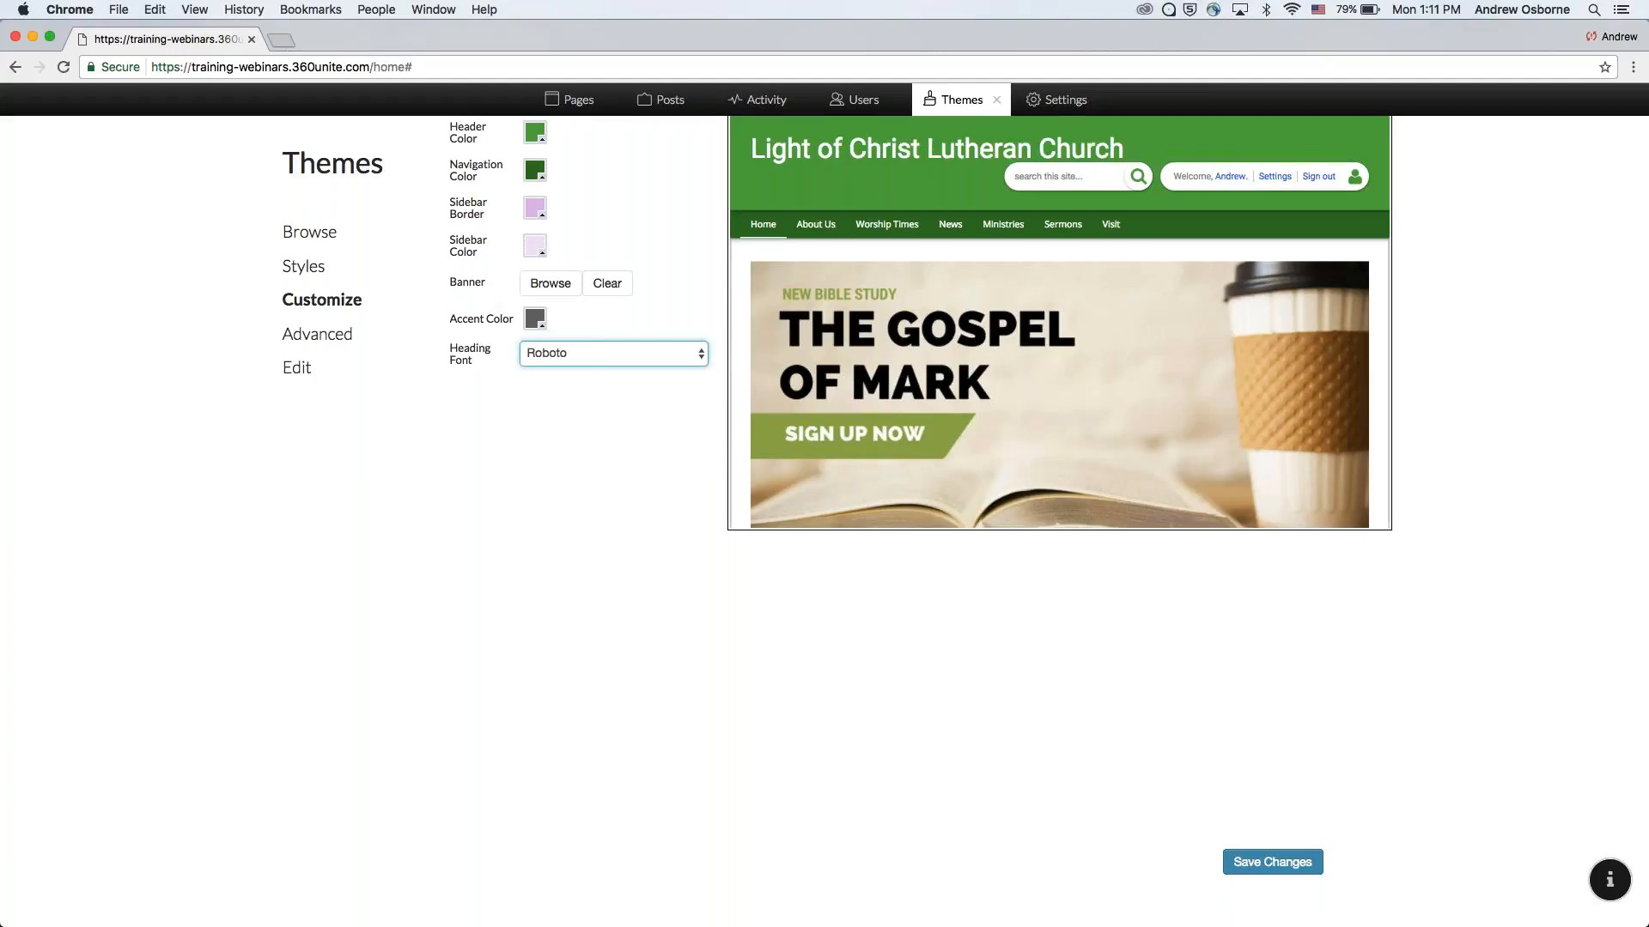
Set the theme banner to Logo_-_LightofChrist.png and save the customization changes.
click(550, 284)
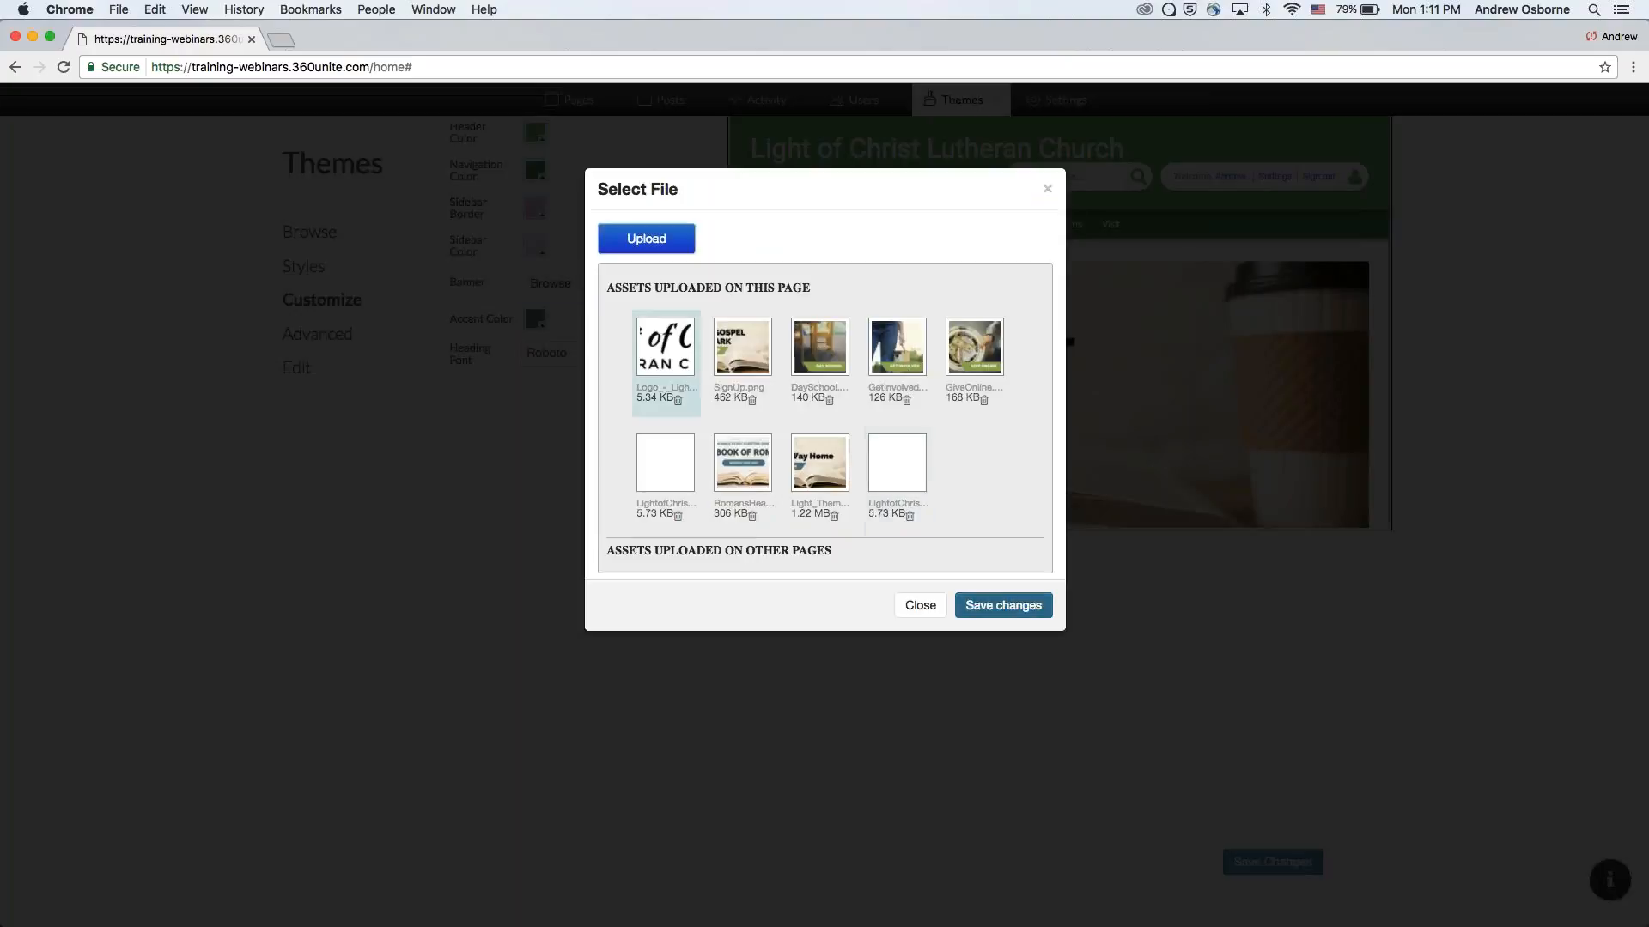
click(1003, 605)
click(1272, 861)
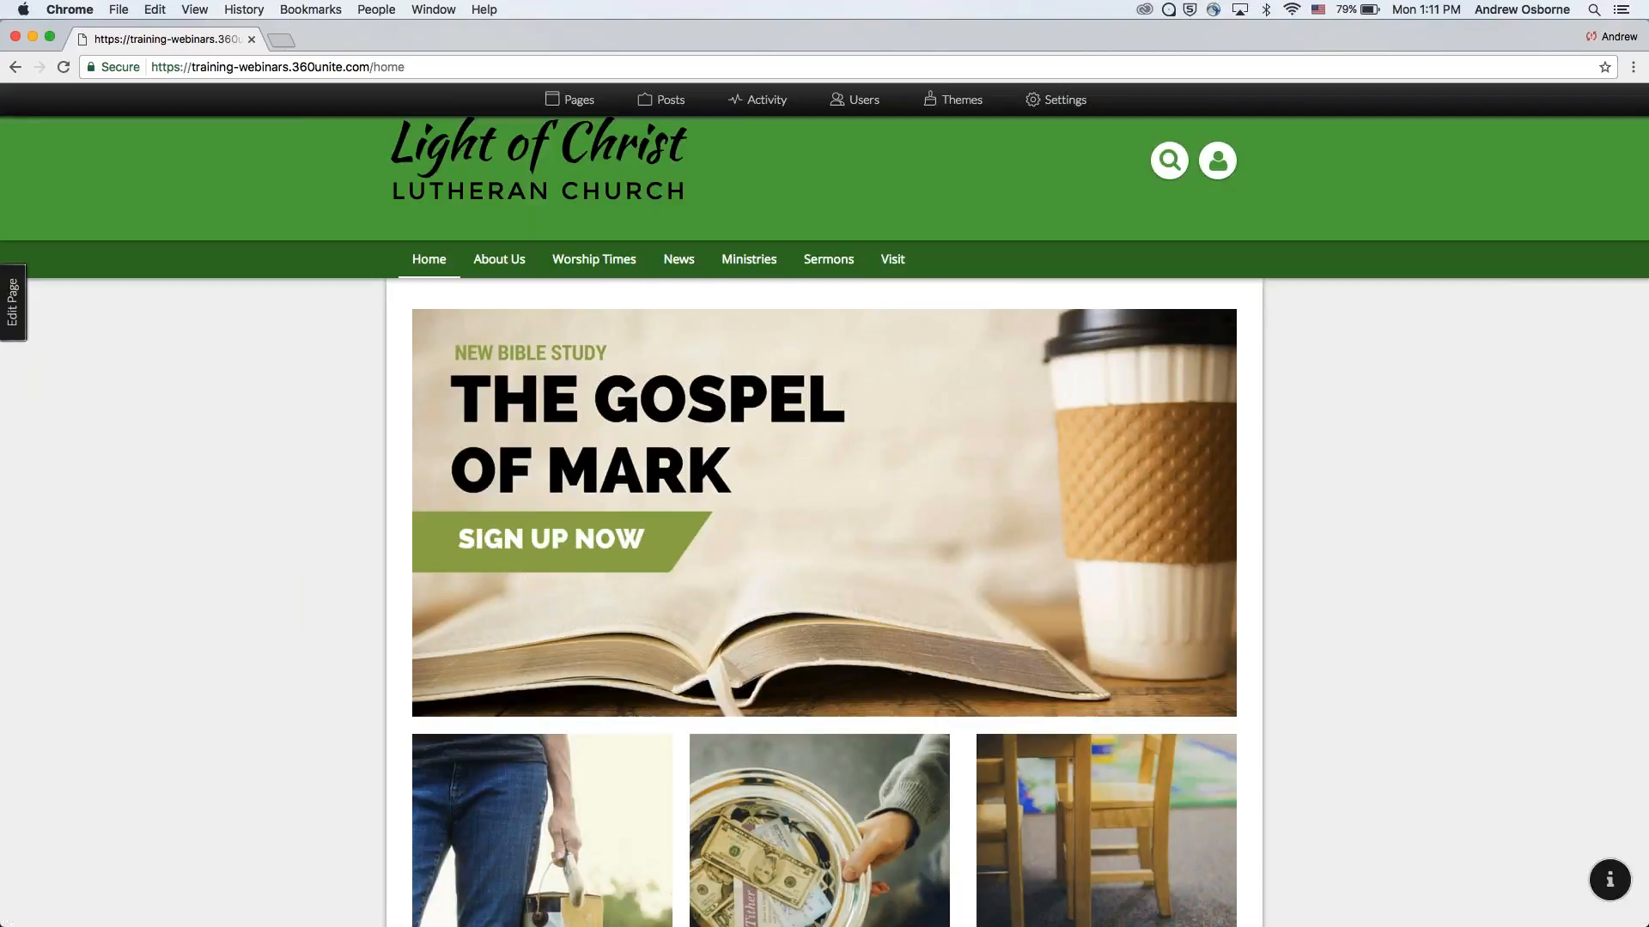
mouse_move(913, 288)
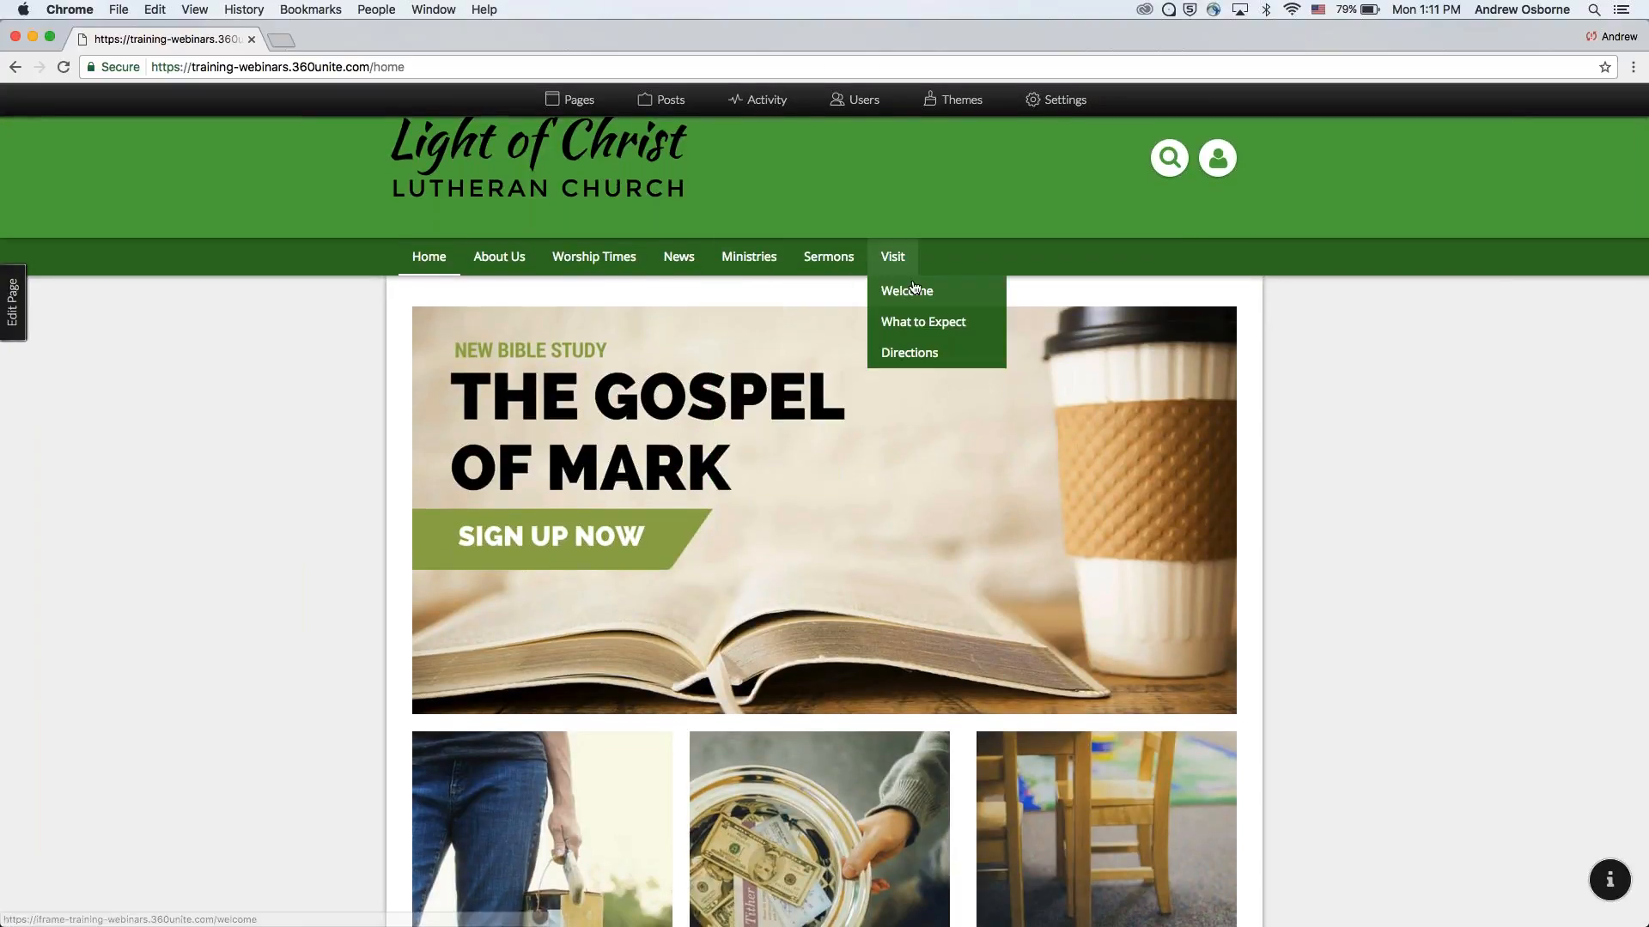
Review the theme's Customize, Styles, Advanced and Edit sections, including the custom header and script areas.
click(956, 100)
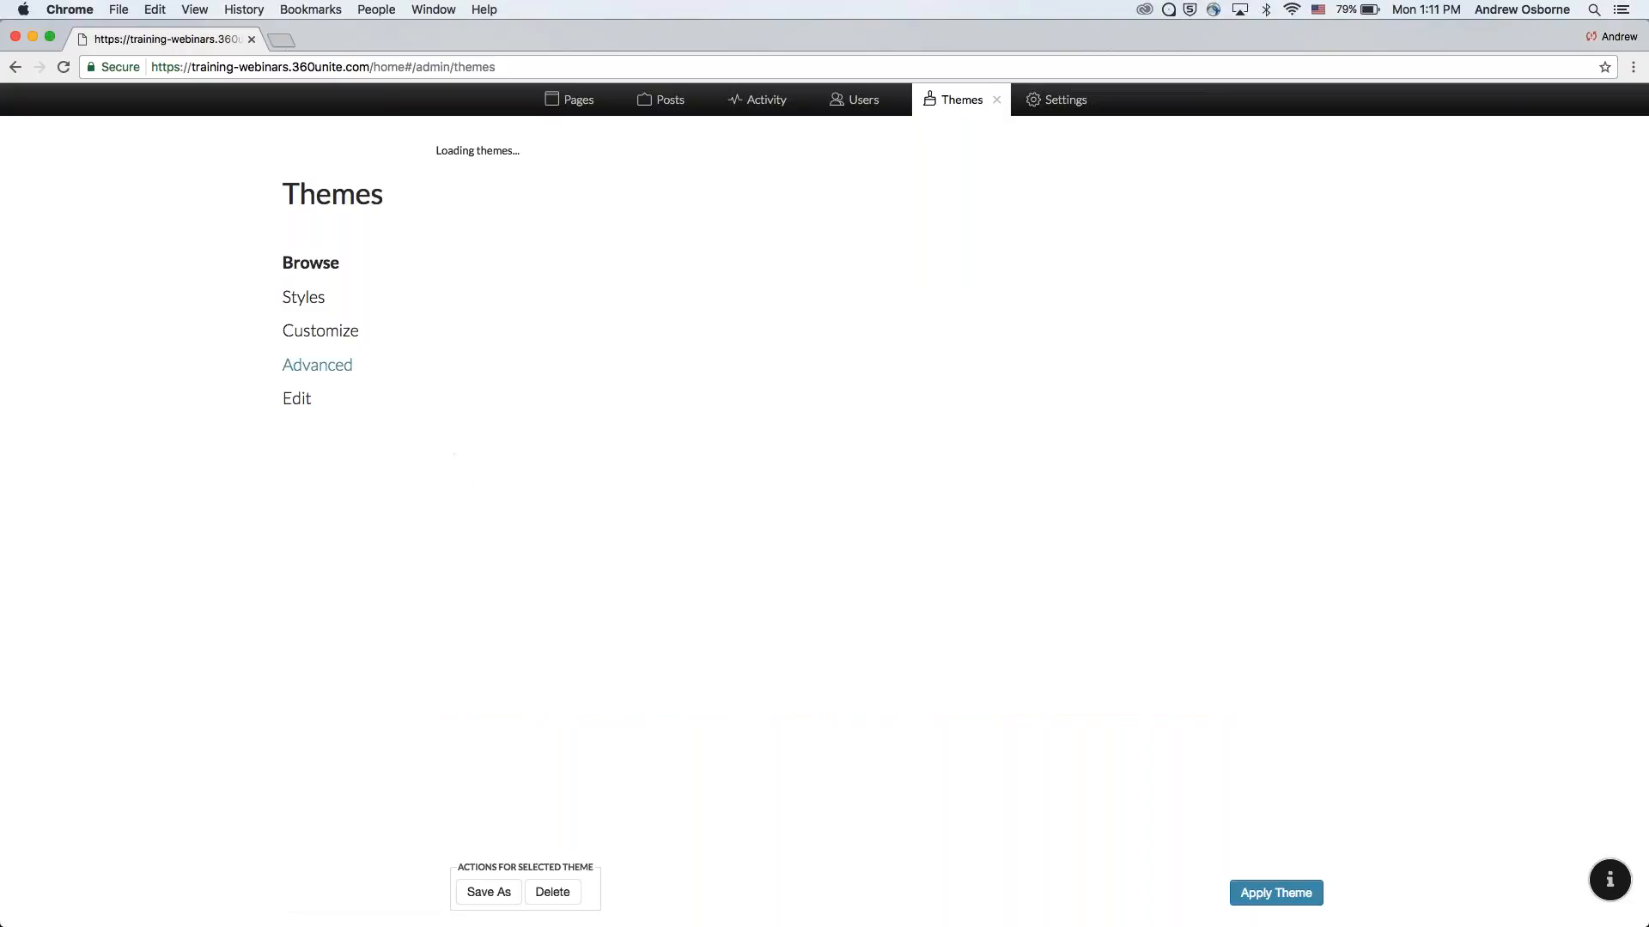
click(330, 334)
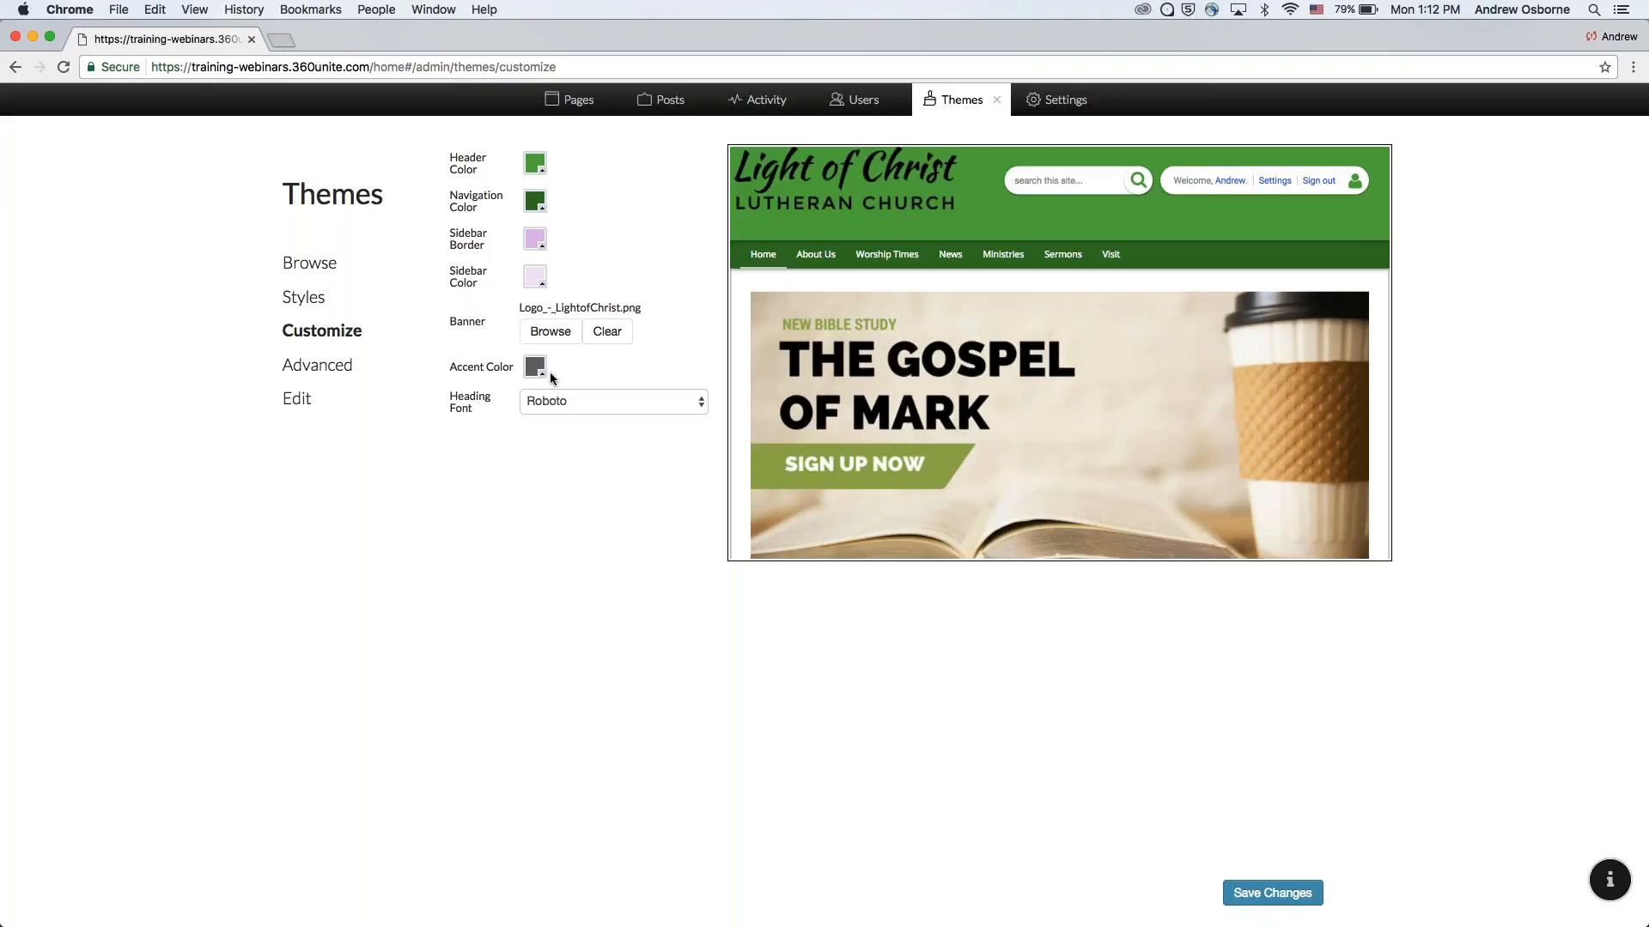
click(335, 368)
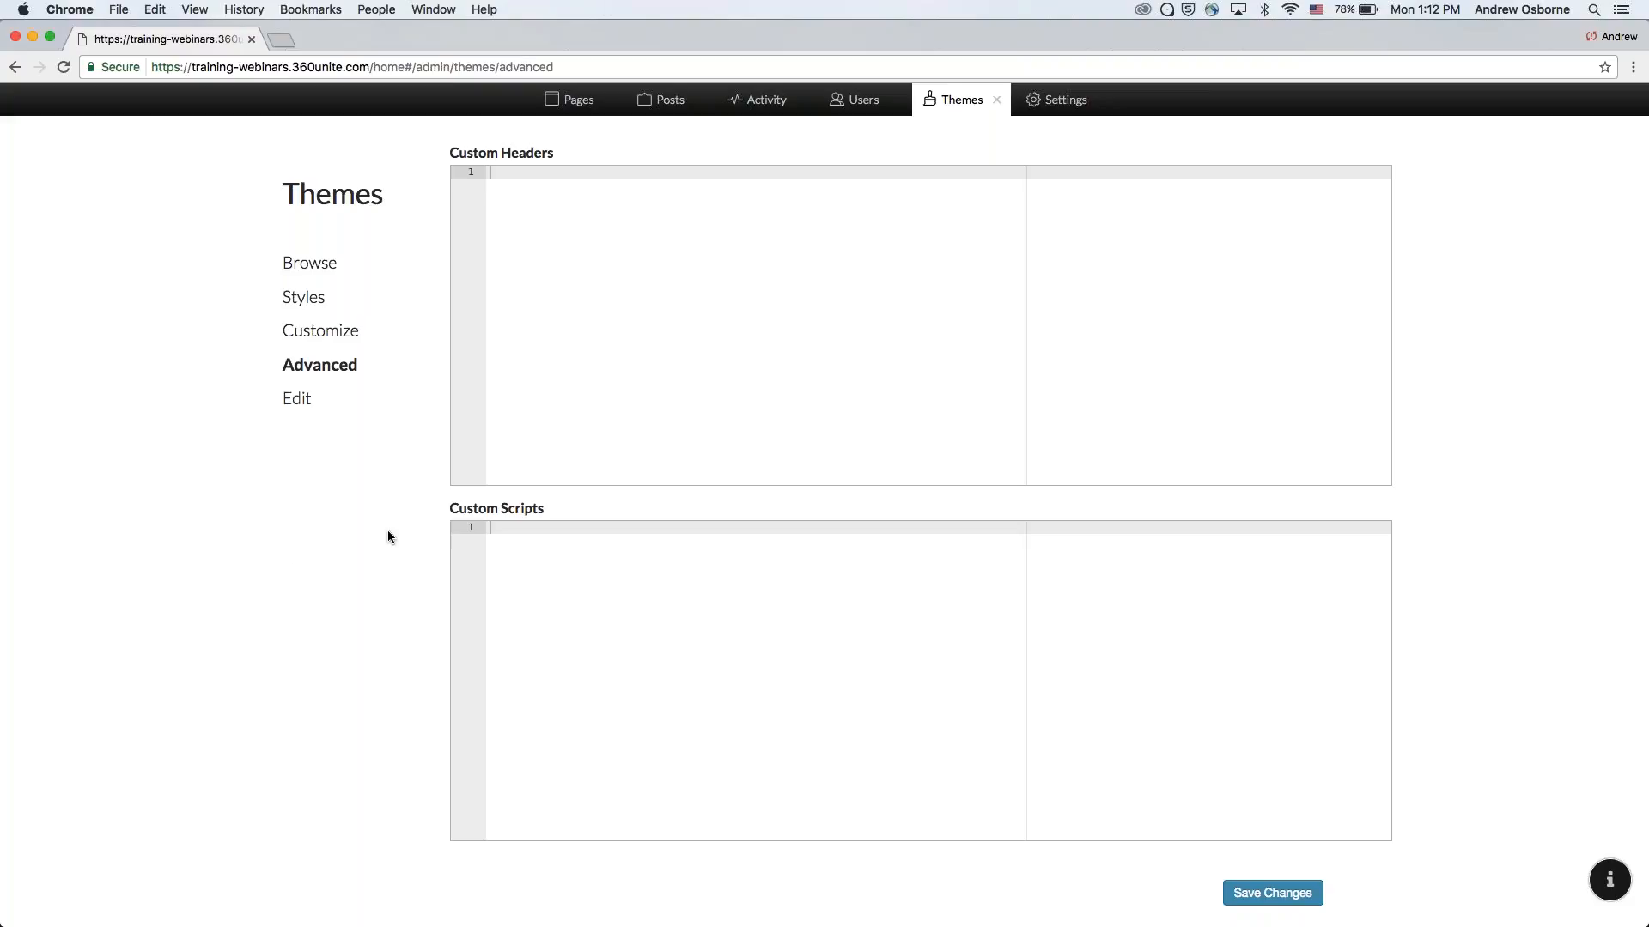
click(303, 297)
click(326, 335)
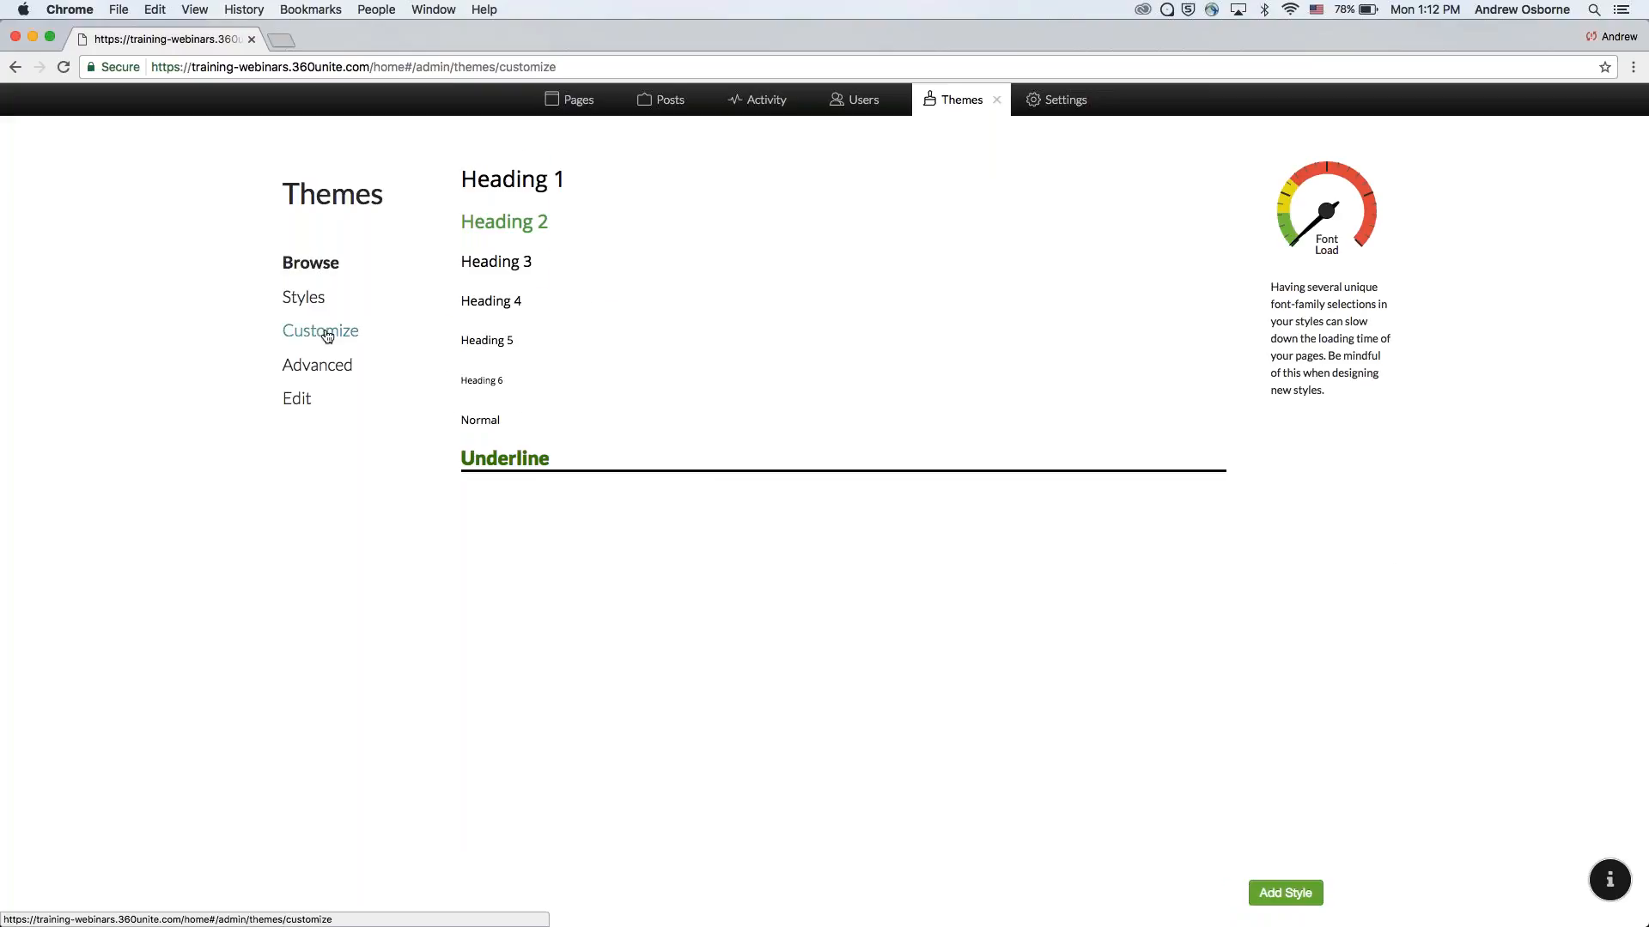
click(332, 370)
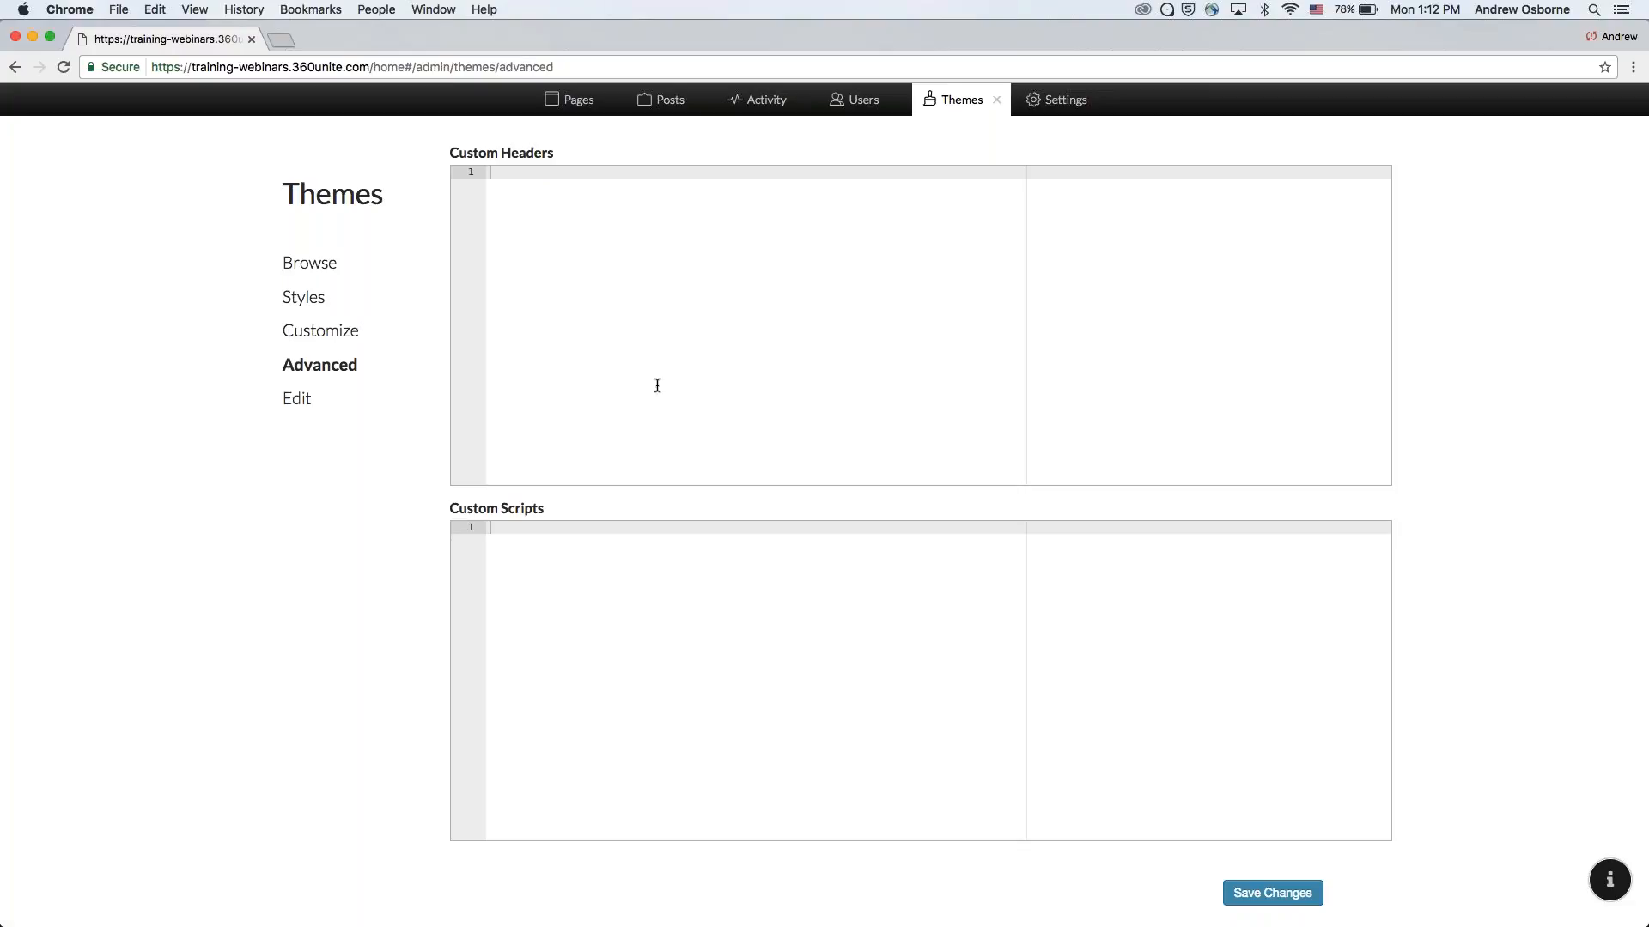
click(293, 400)
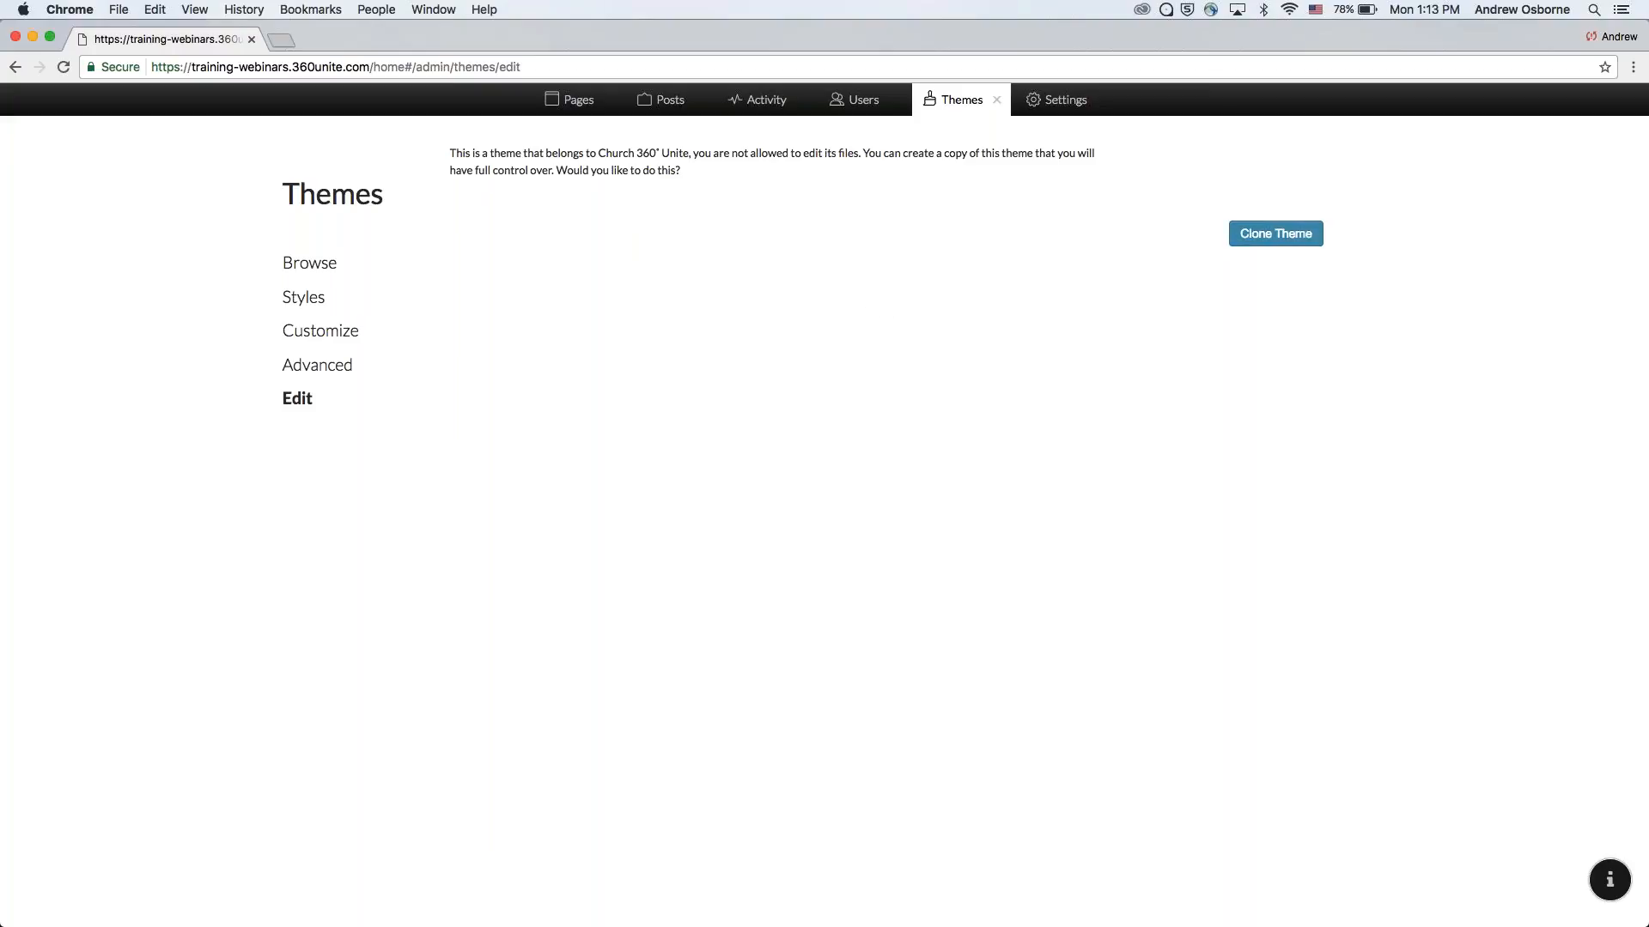
Browse the available themes, look at Heritage, then apply the Material theme with its green preset.
click(316, 264)
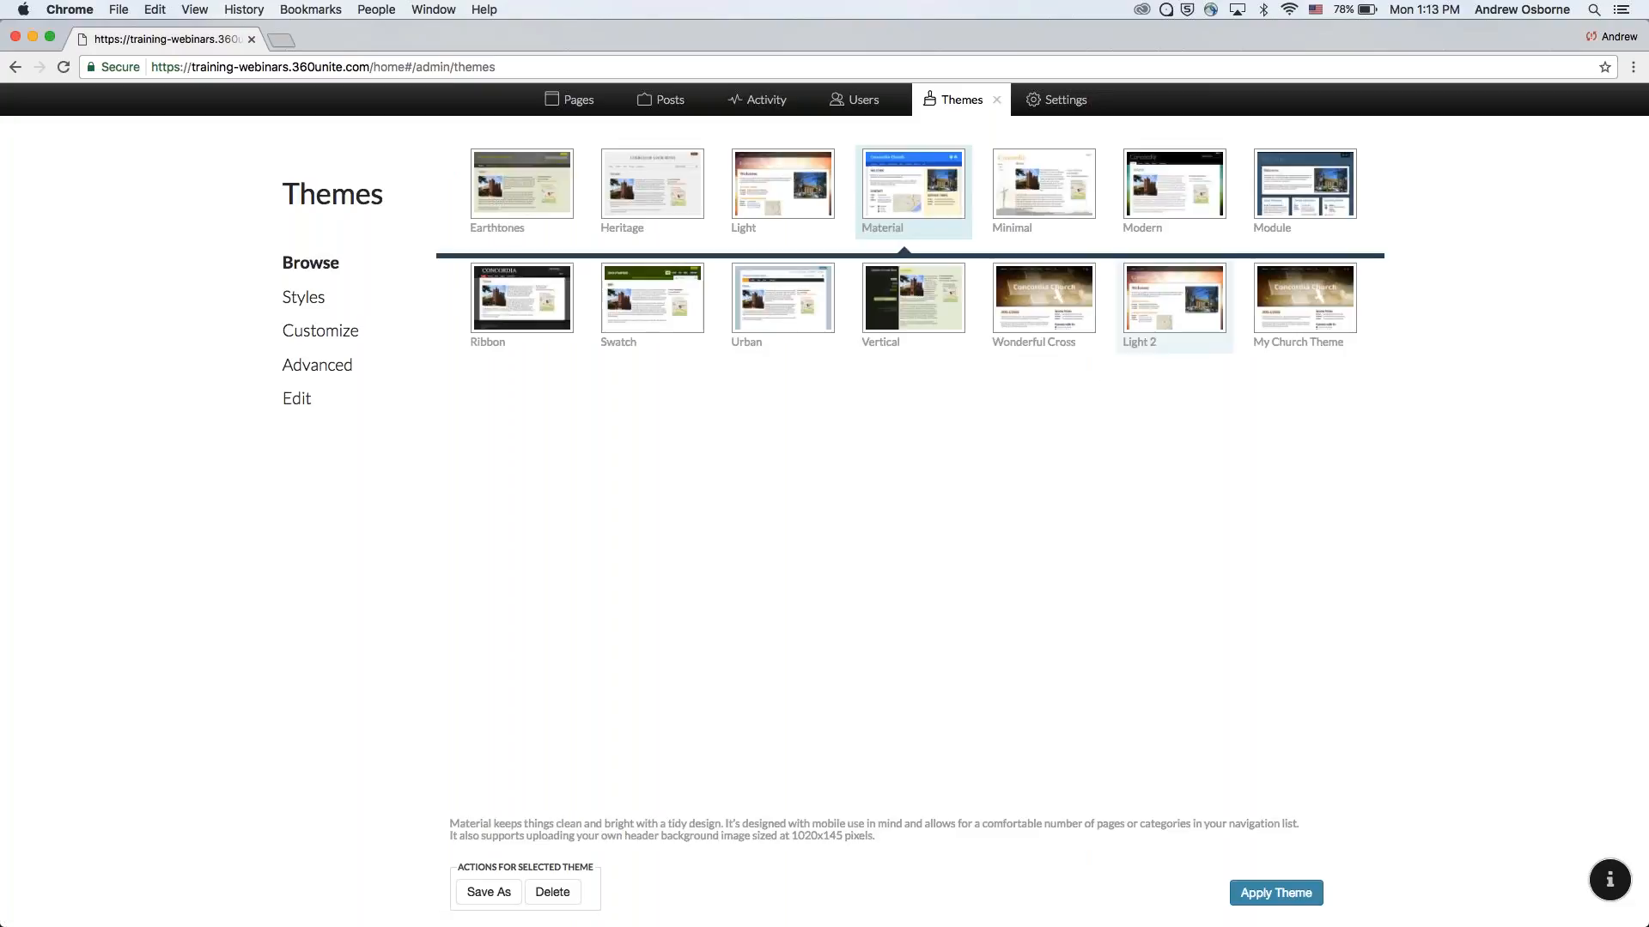
click(895, 209)
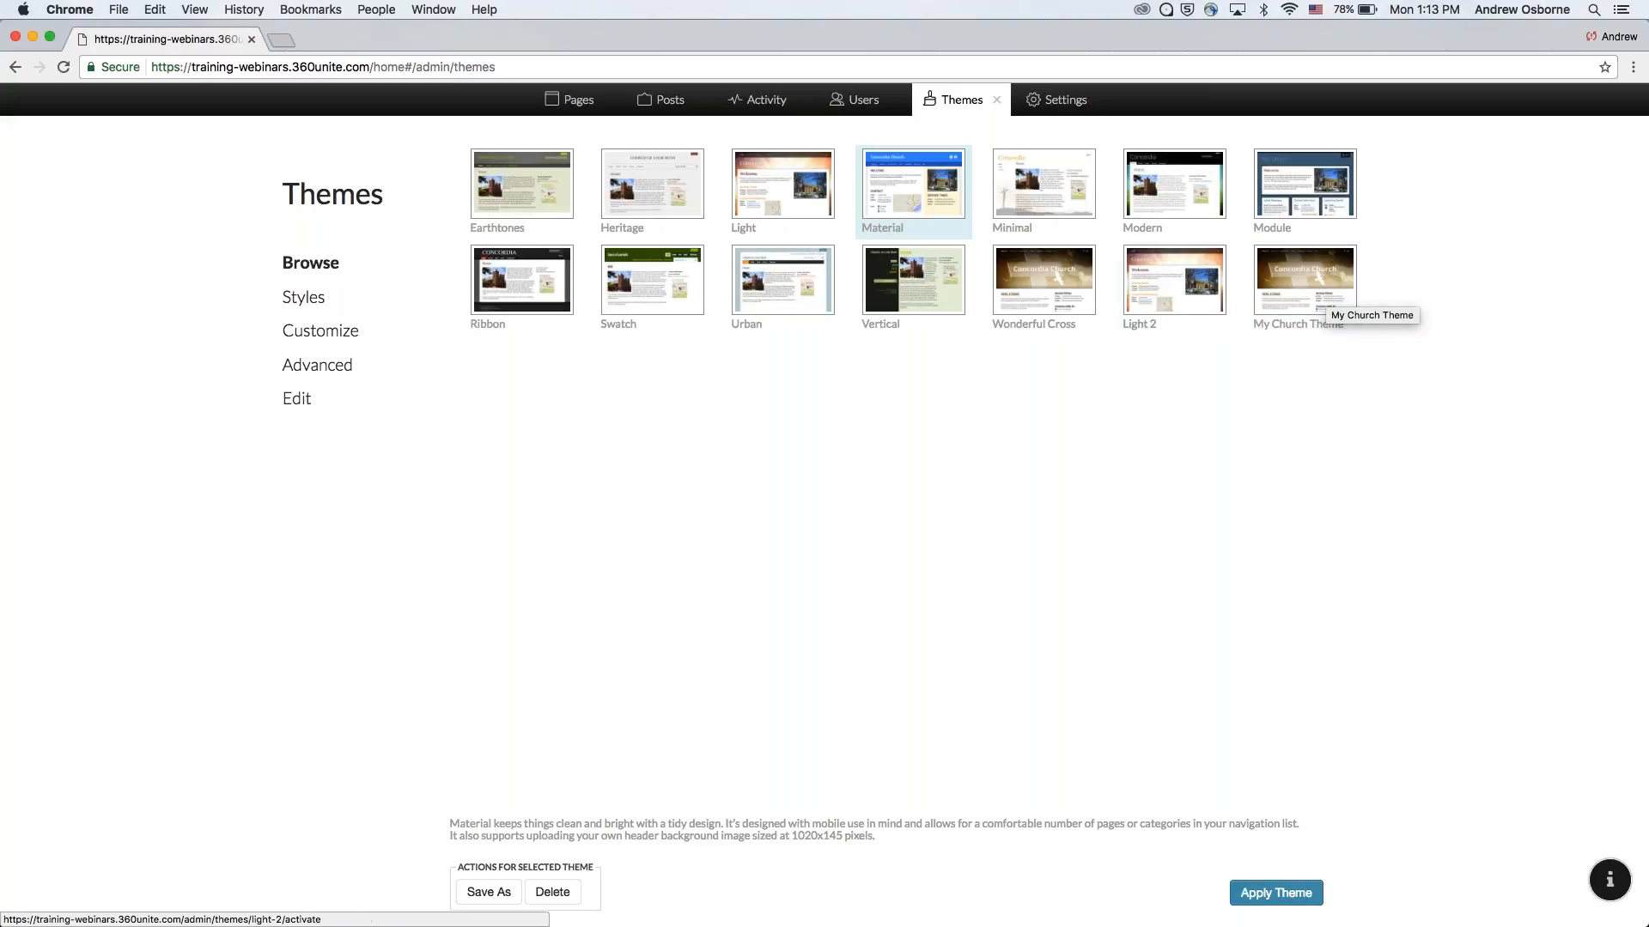
click(666, 202)
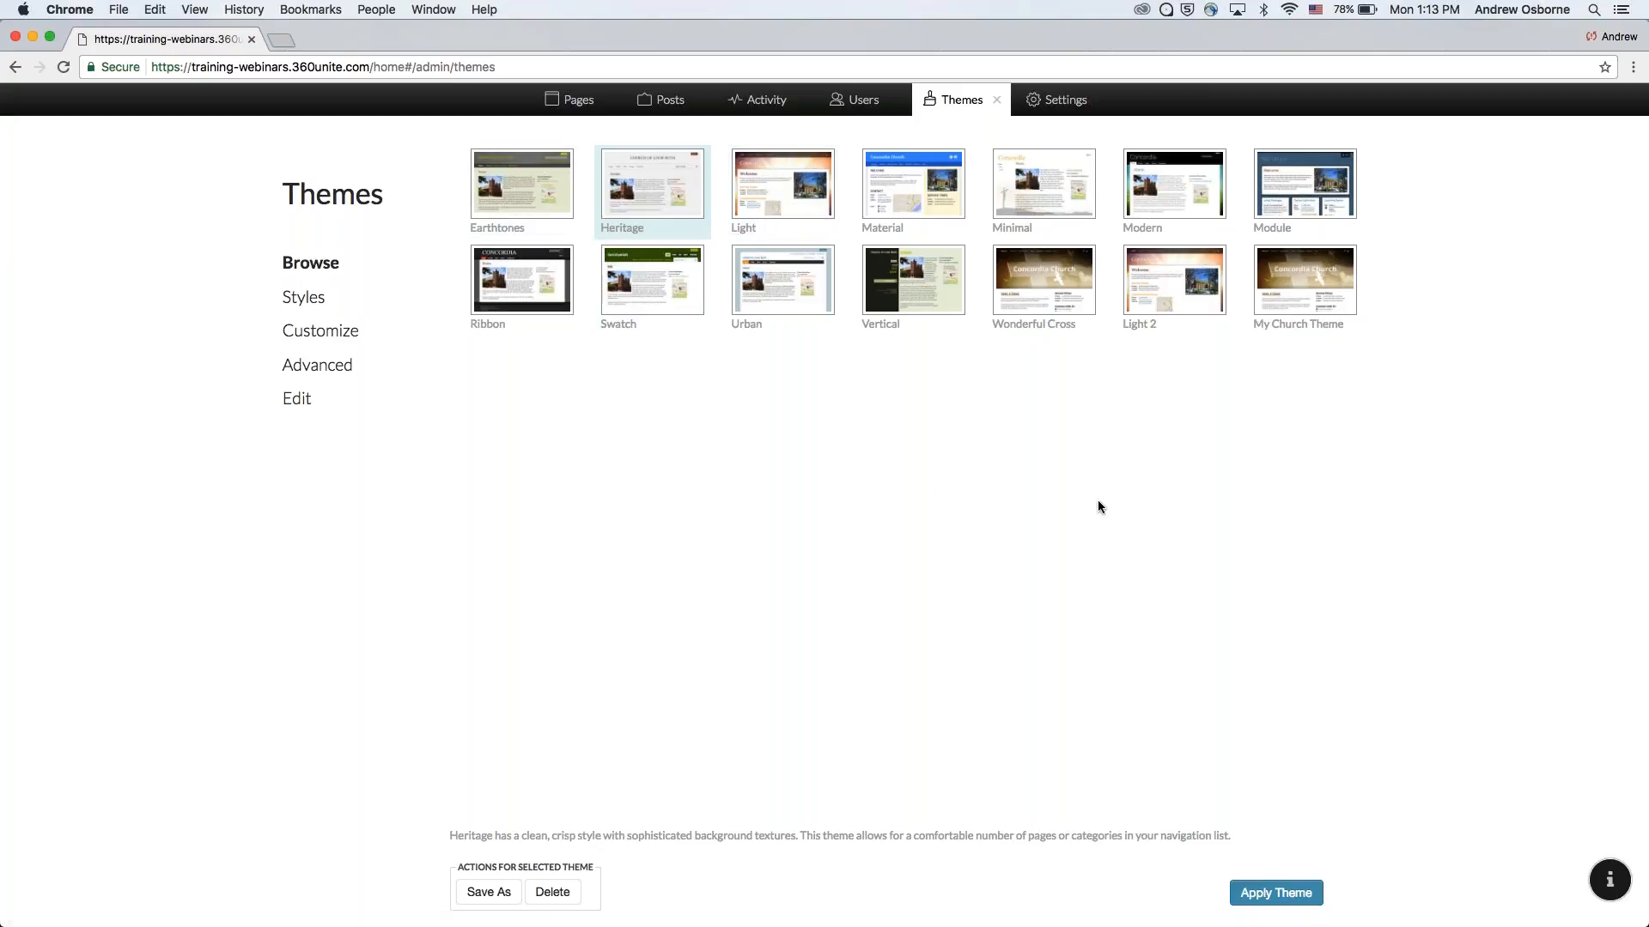
click(898, 199)
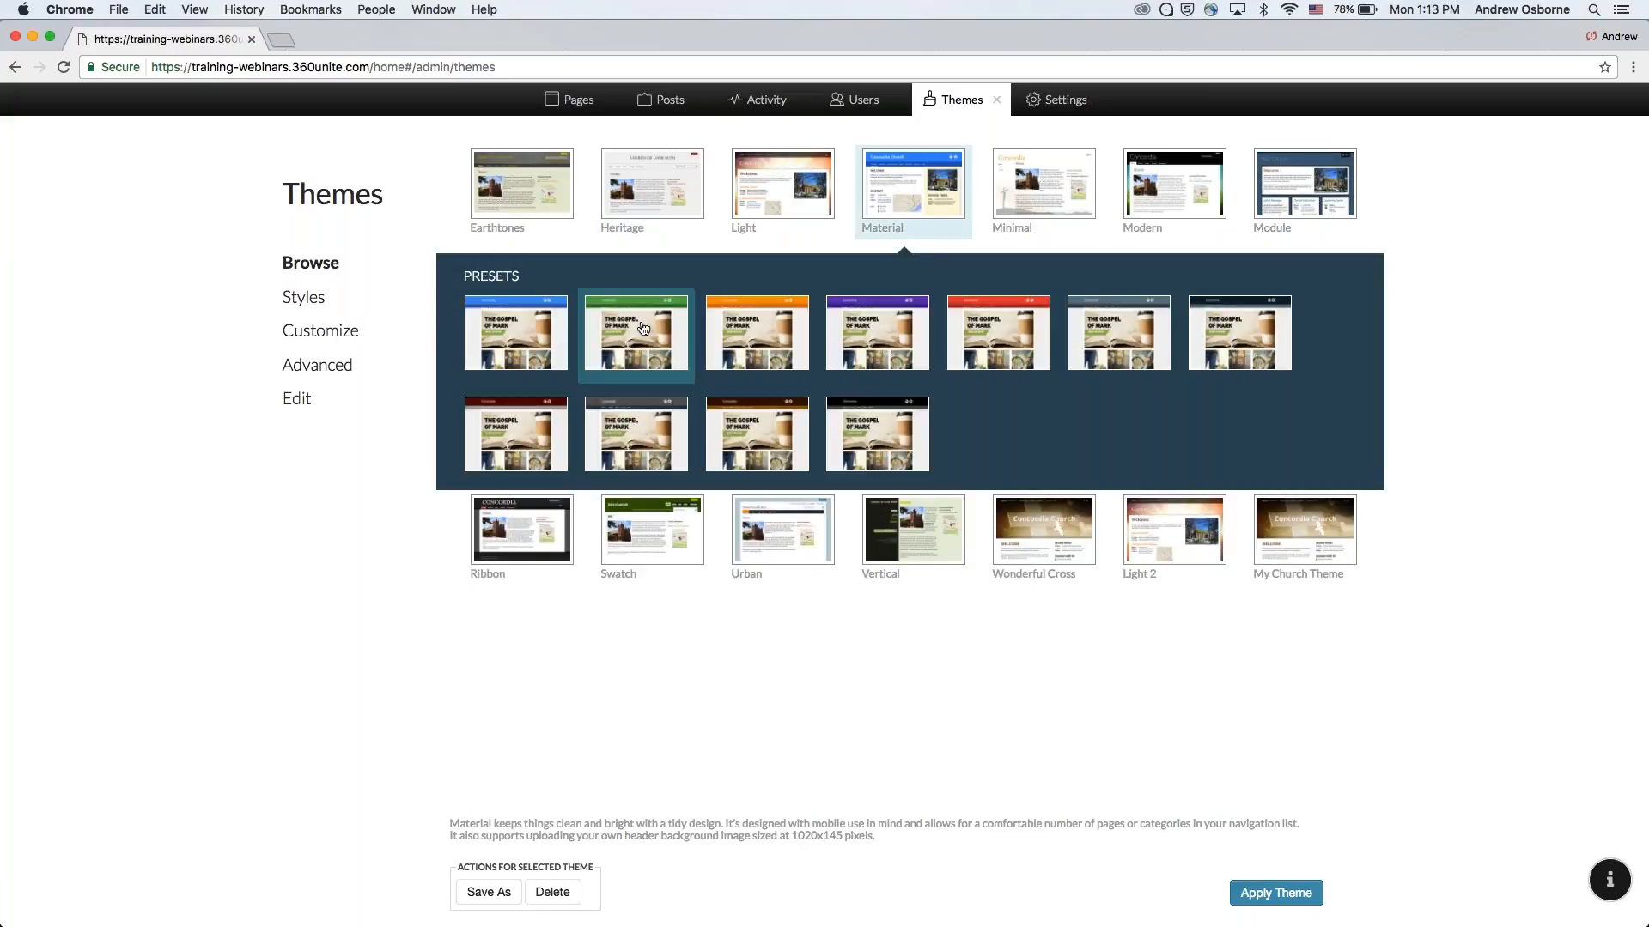
click(1281, 895)
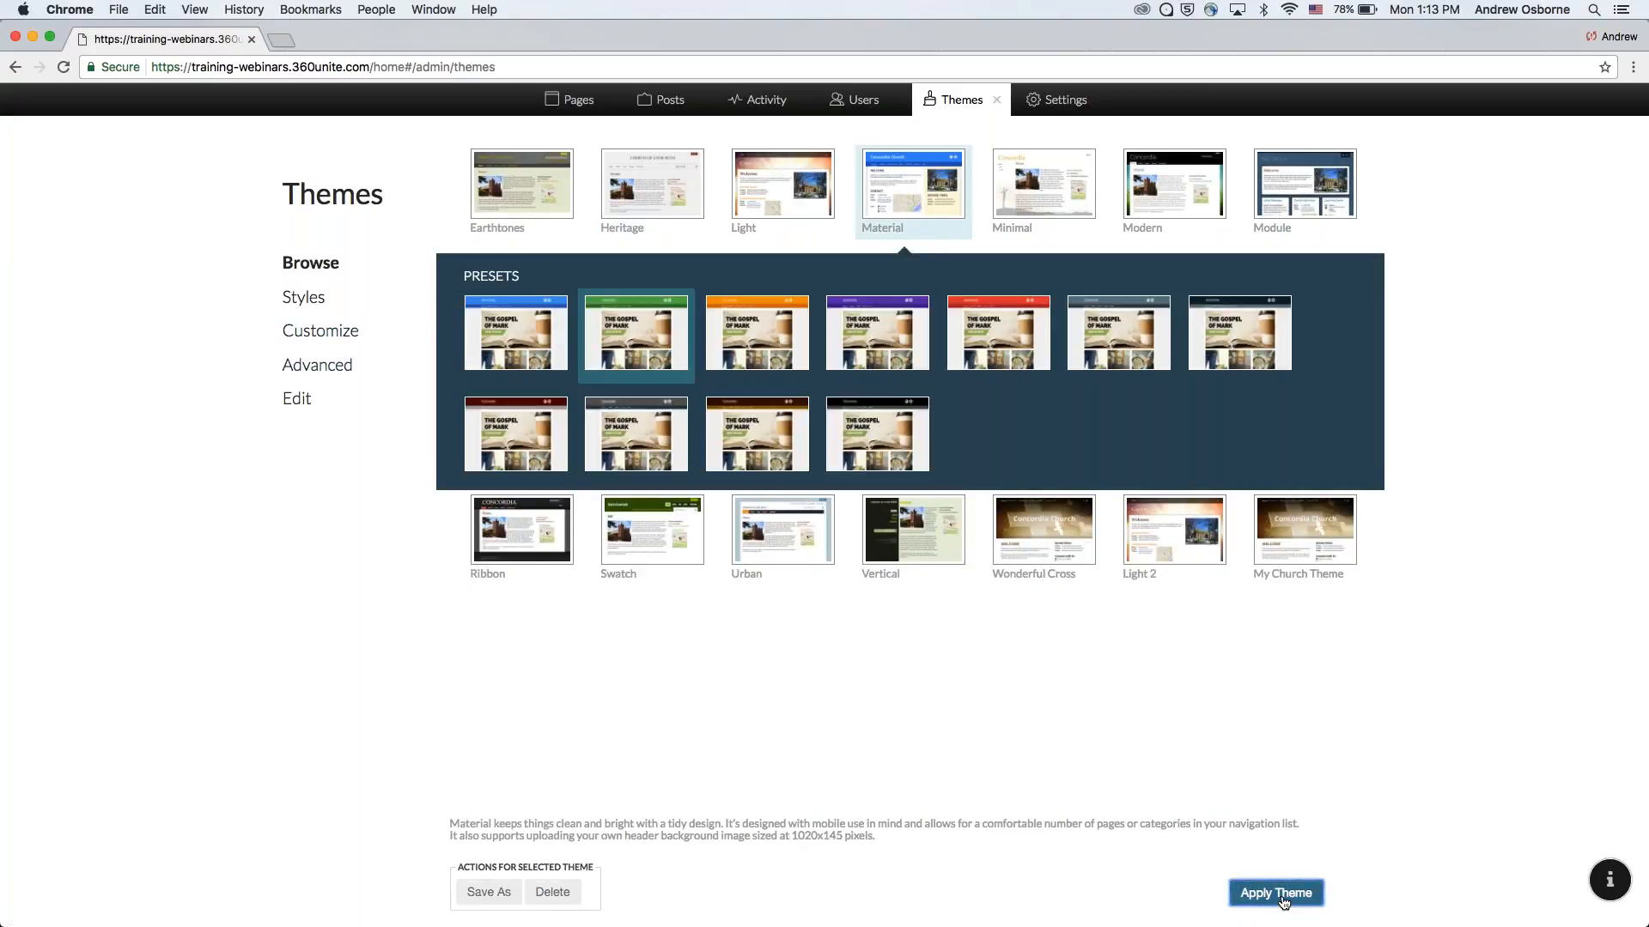
Clone the Material theme for editing and name the new theme Material Clone.
click(292, 400)
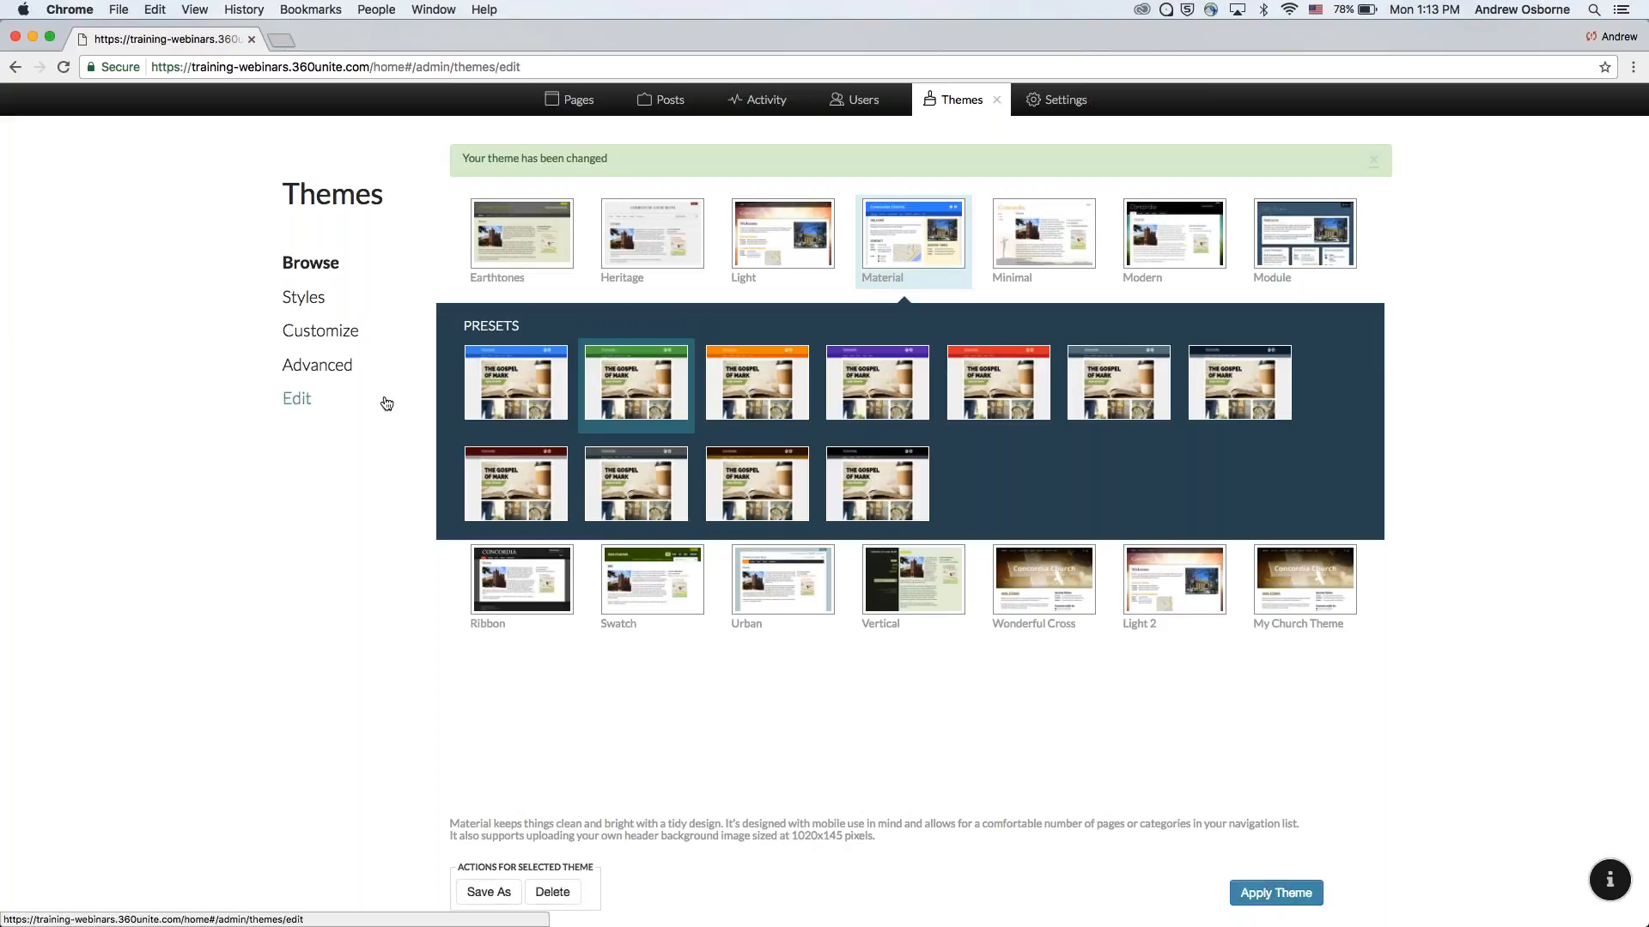
click(1287, 236)
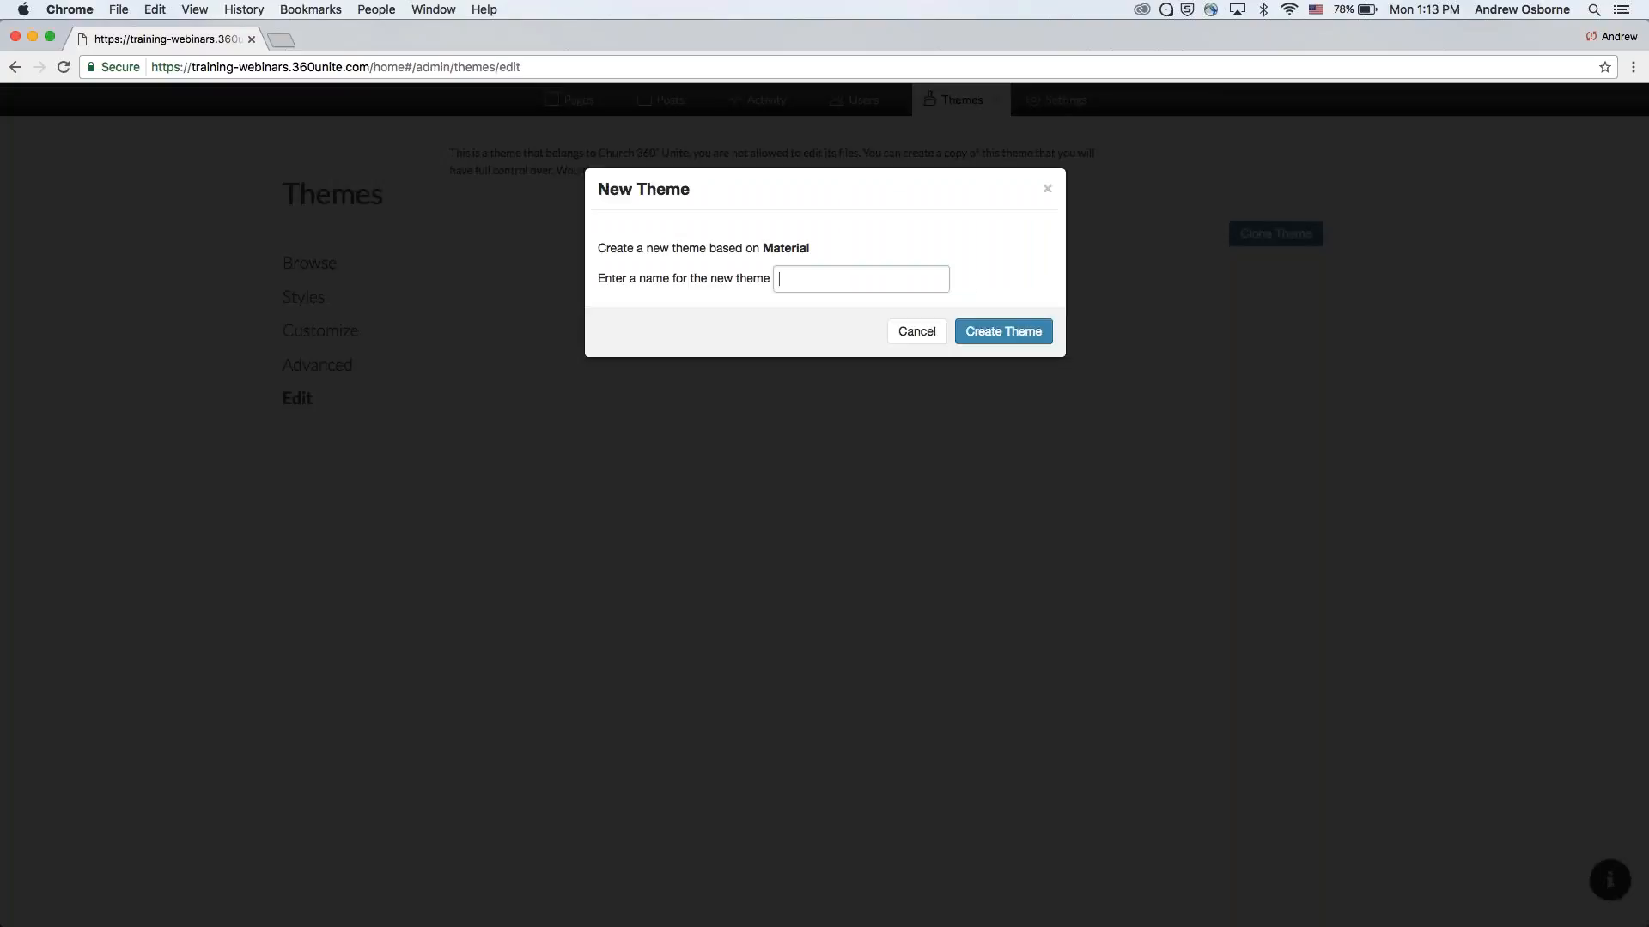
text(M)
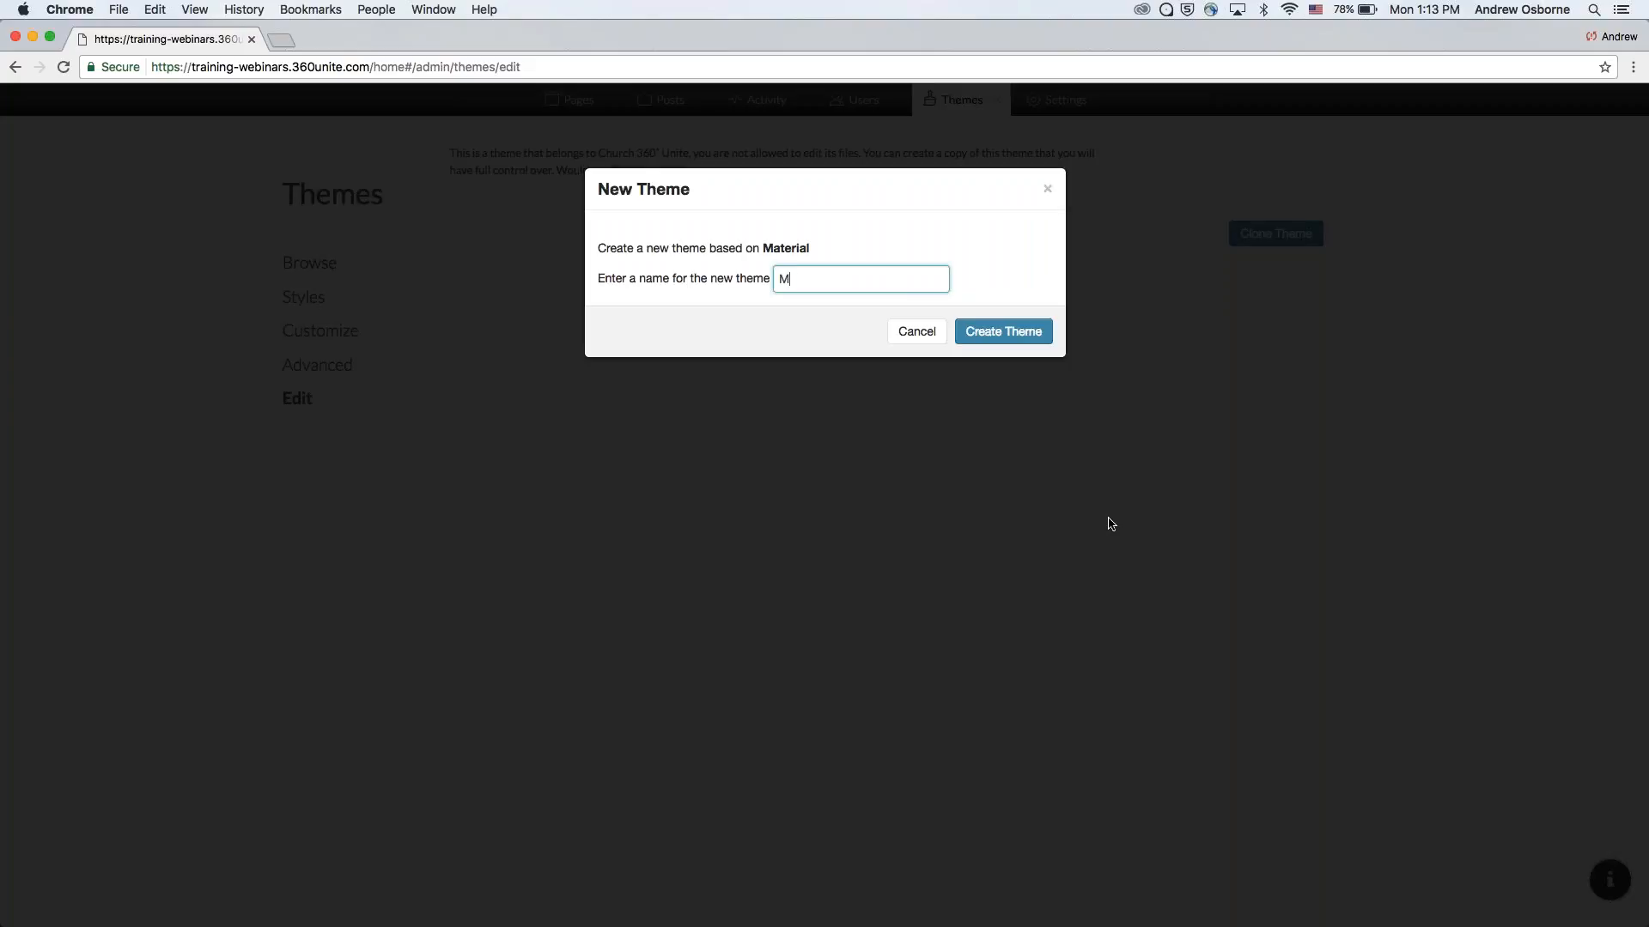
text(aterial Clone)
click(1035, 335)
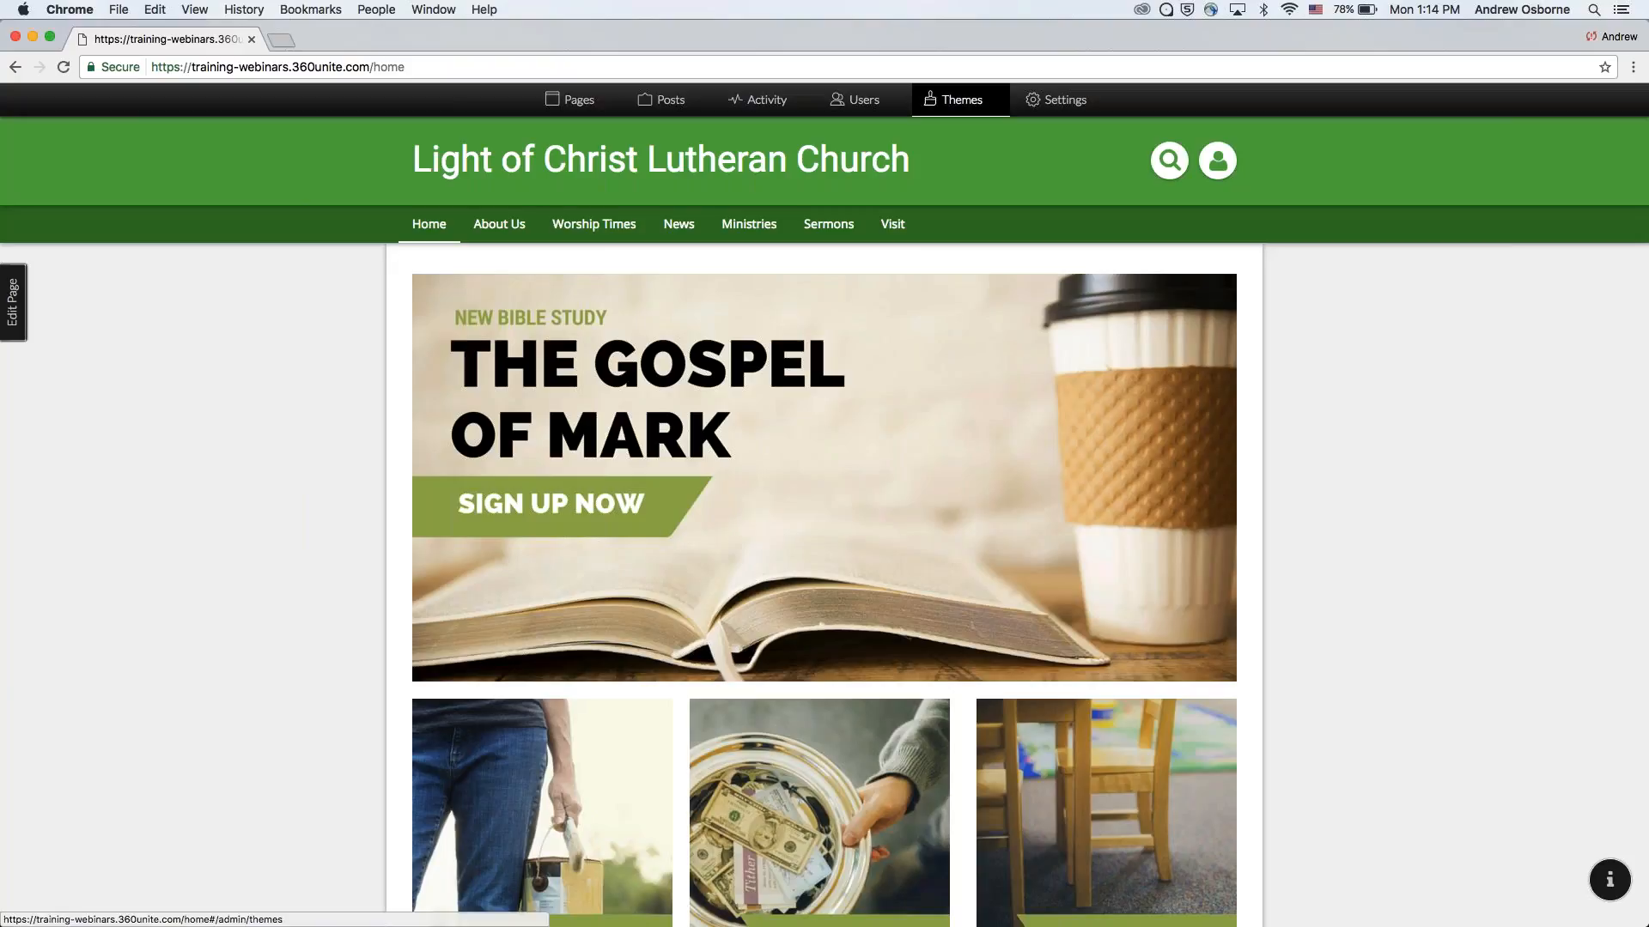
Open the Material Clone theme's editable files and examine the default.theme code.
click(966, 101)
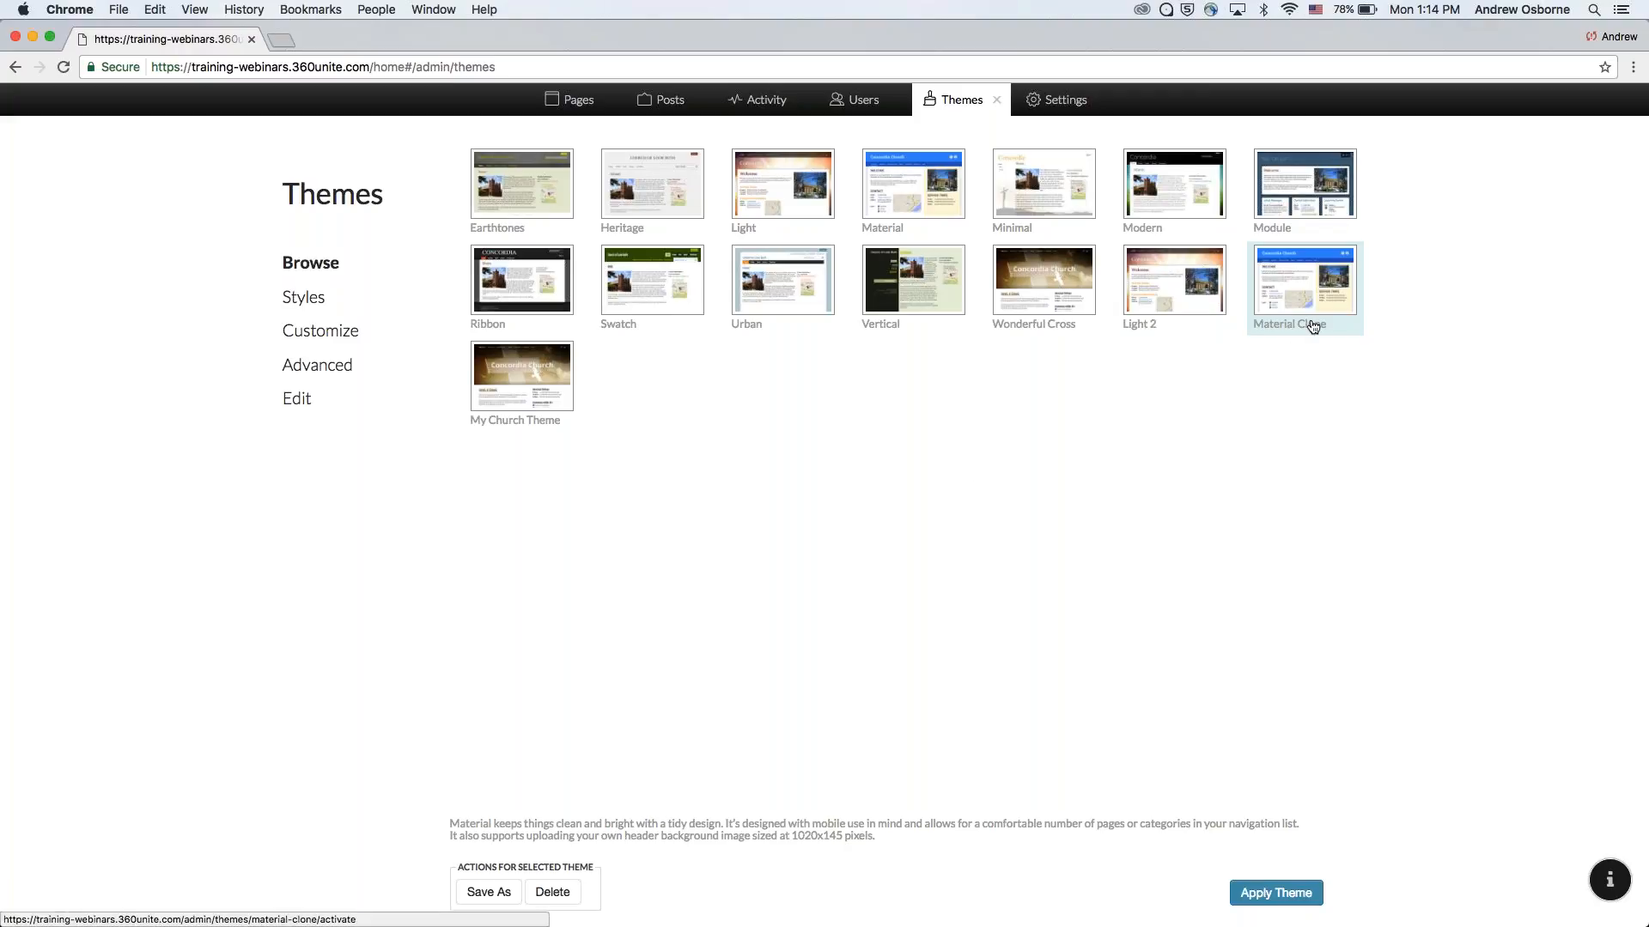
click(294, 403)
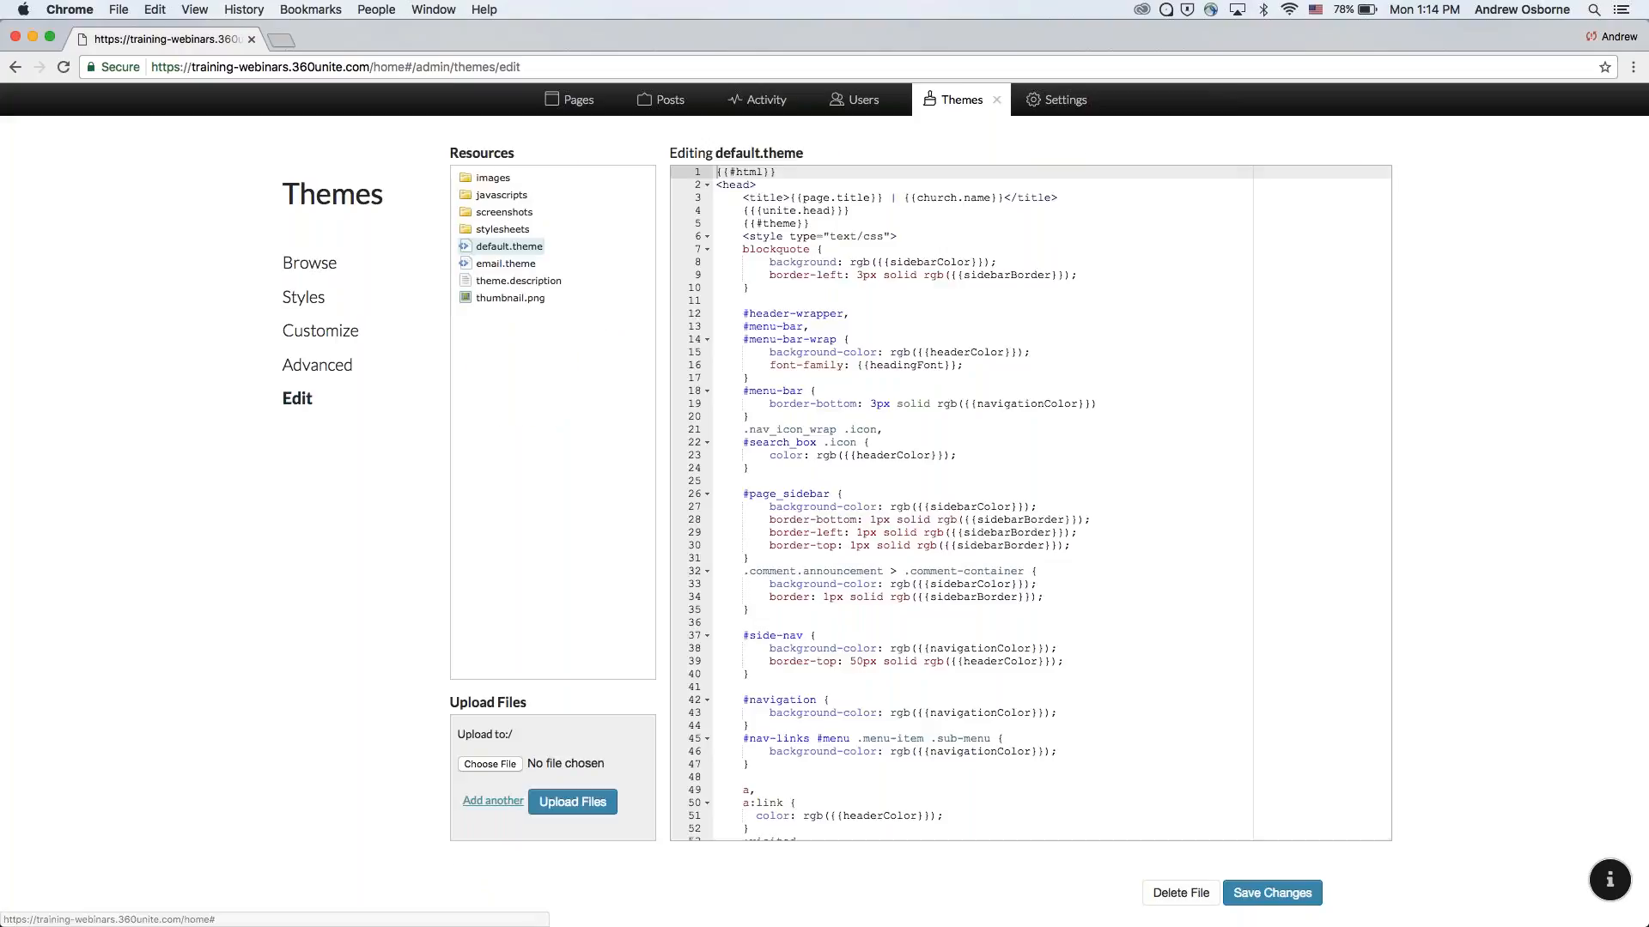
scroll(898, 318, down, 10)
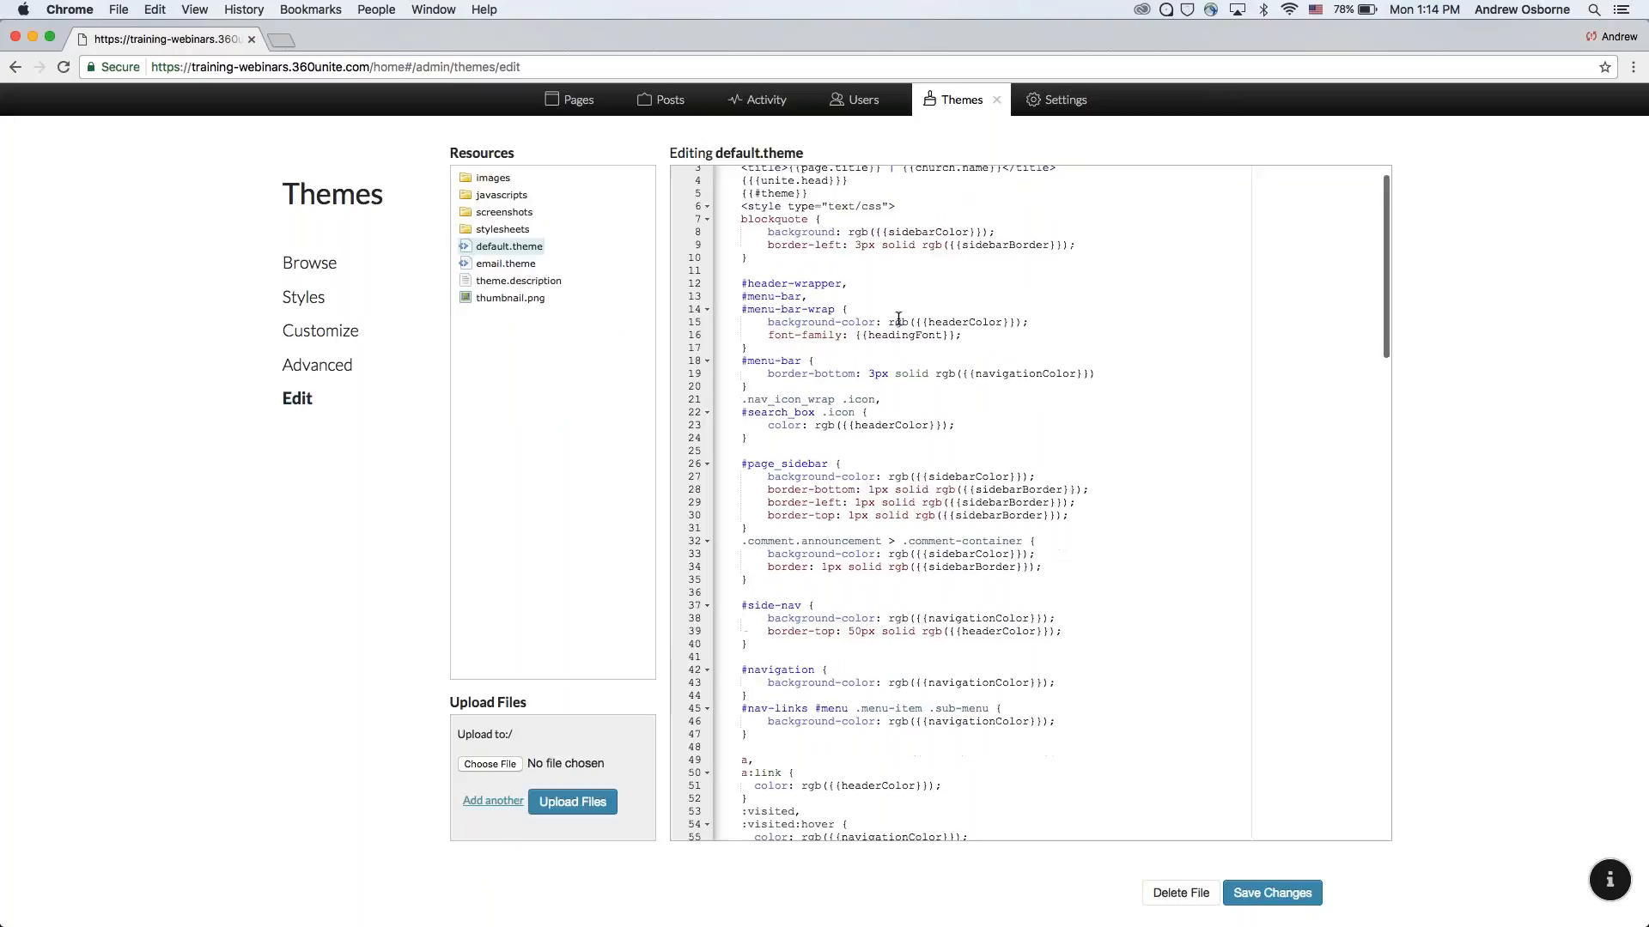
scroll(898, 318, up, 10)
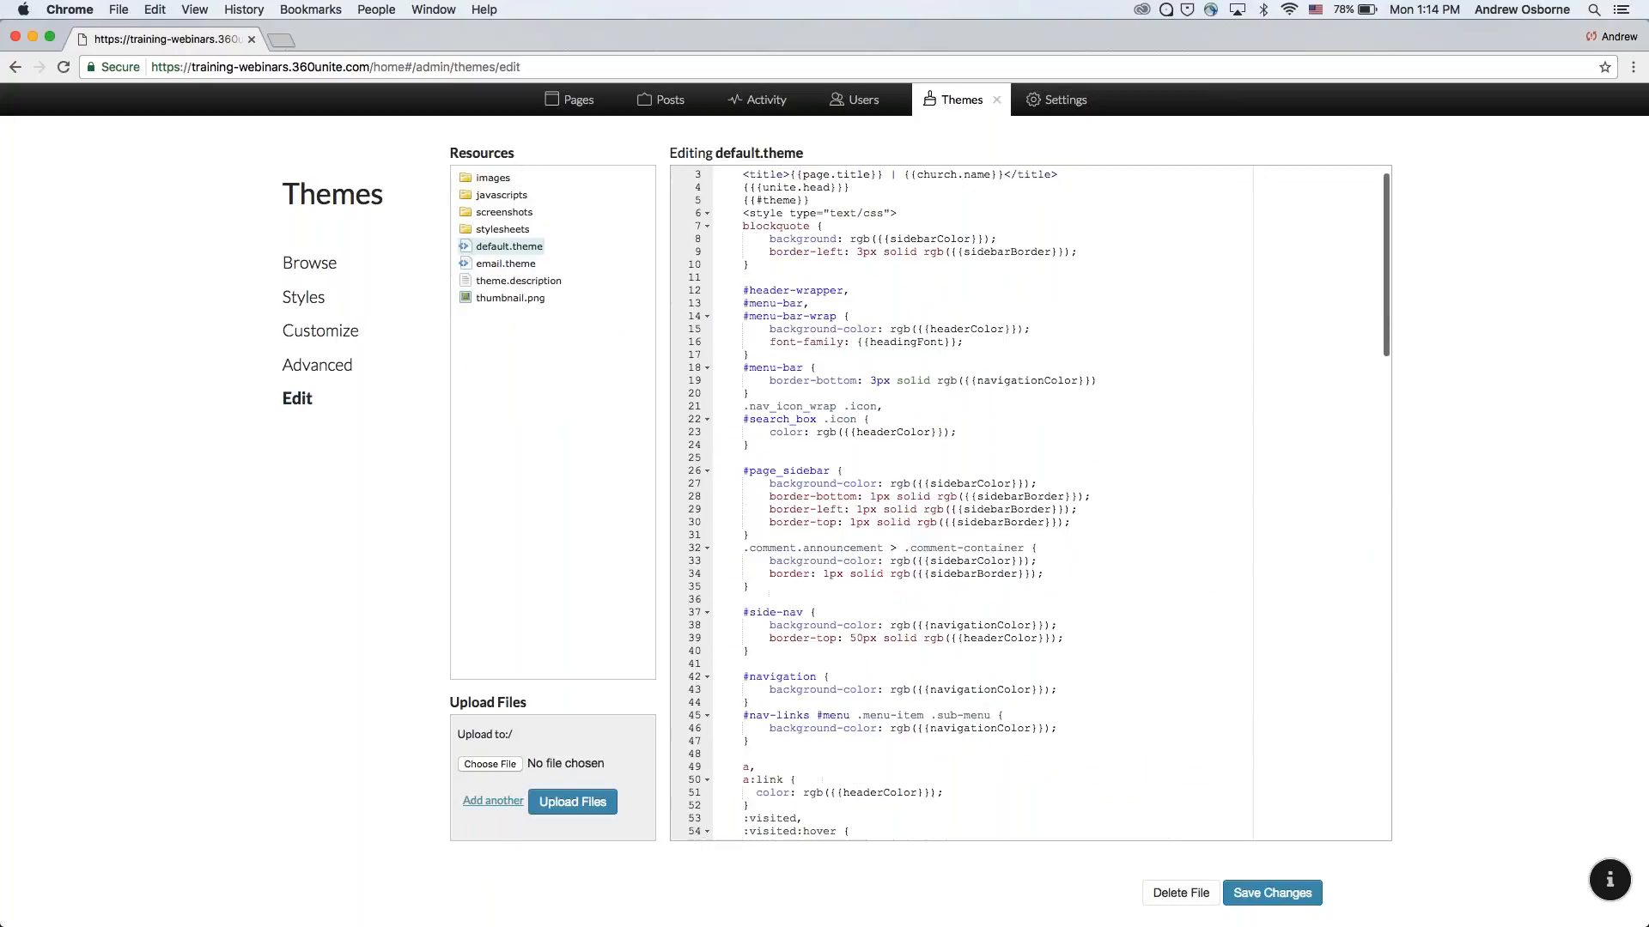
Preview the mobile arrow, mobile menu and side navigation icons in the theme's images folder.
click(493, 177)
click(557, 195)
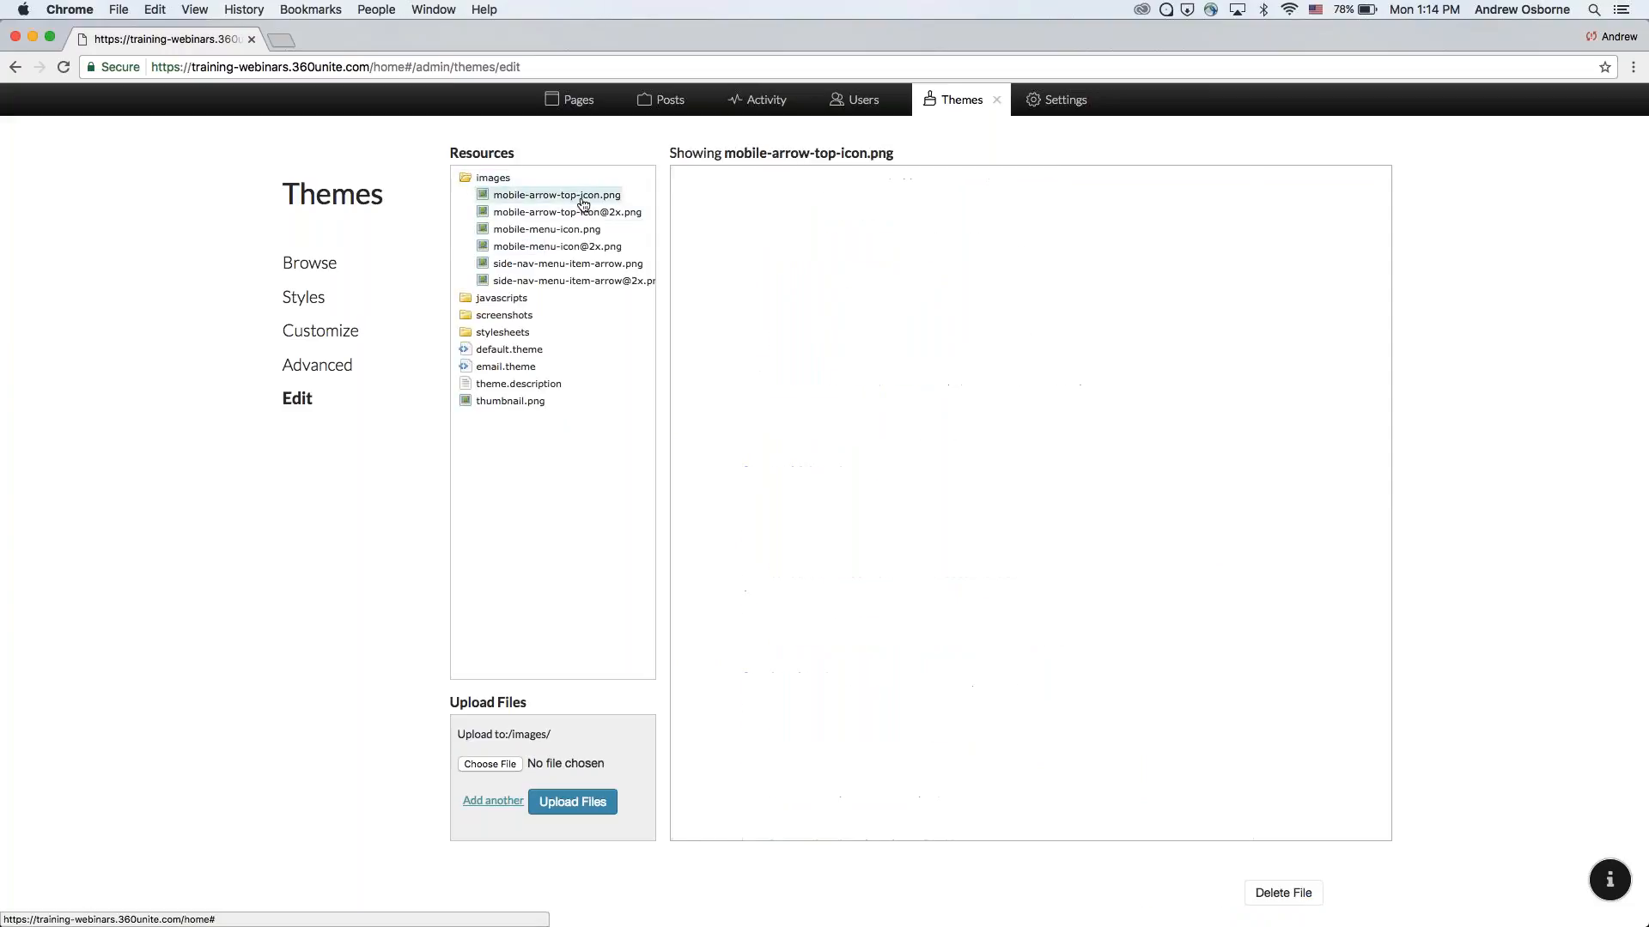
click(549, 229)
click(549, 247)
click(543, 283)
click(546, 249)
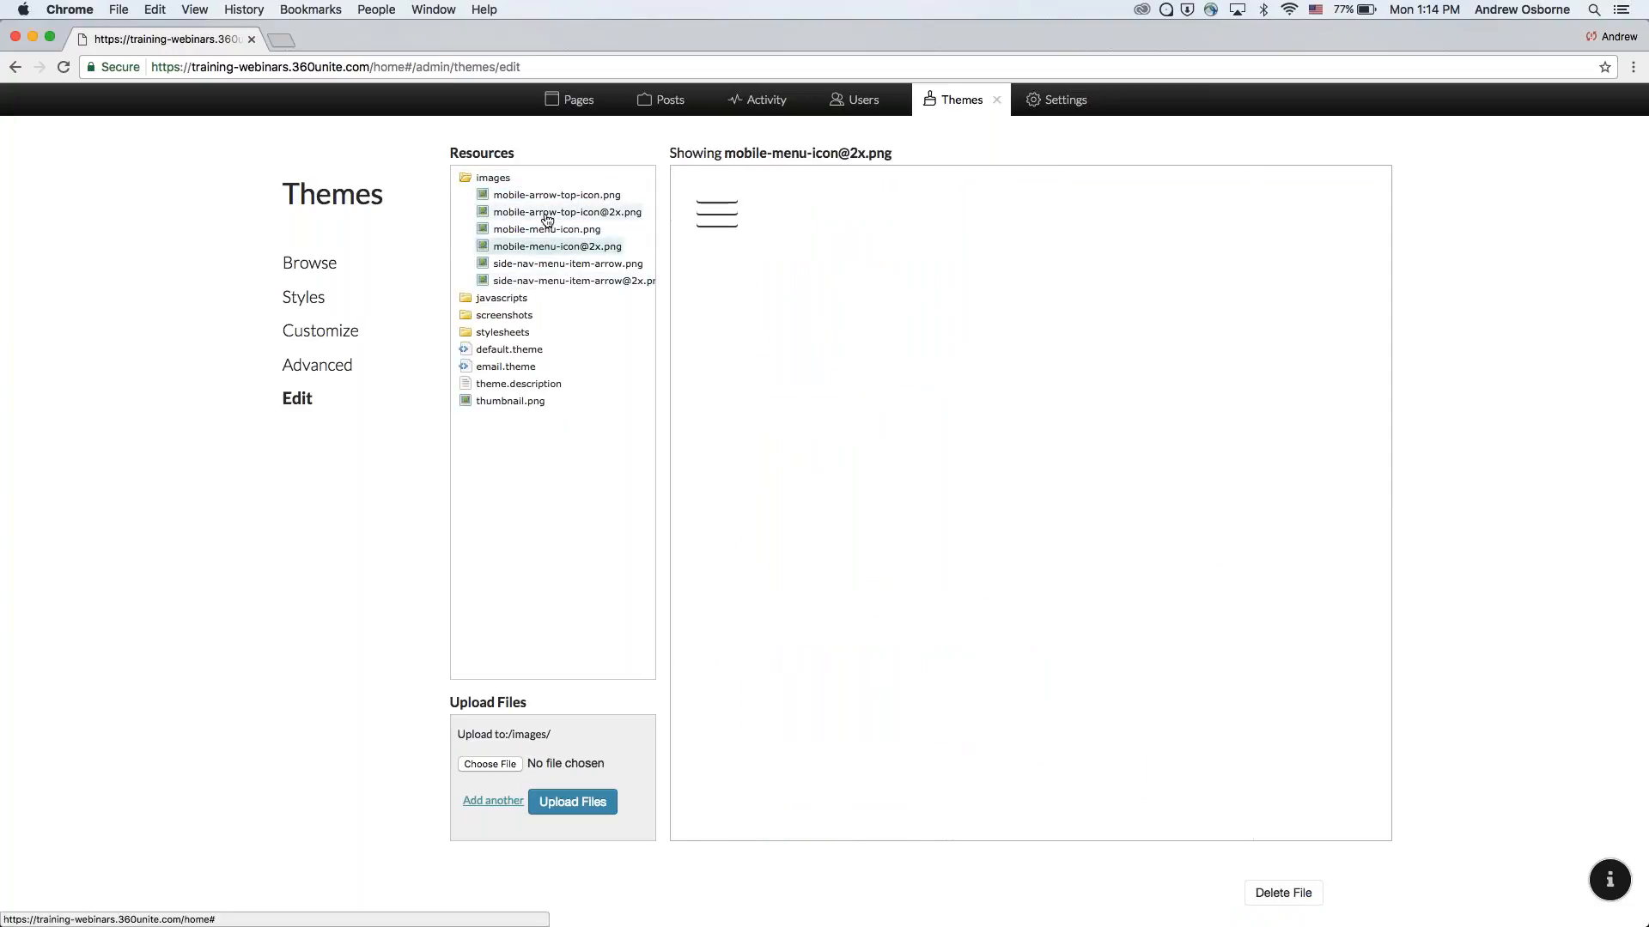
click(541, 230)
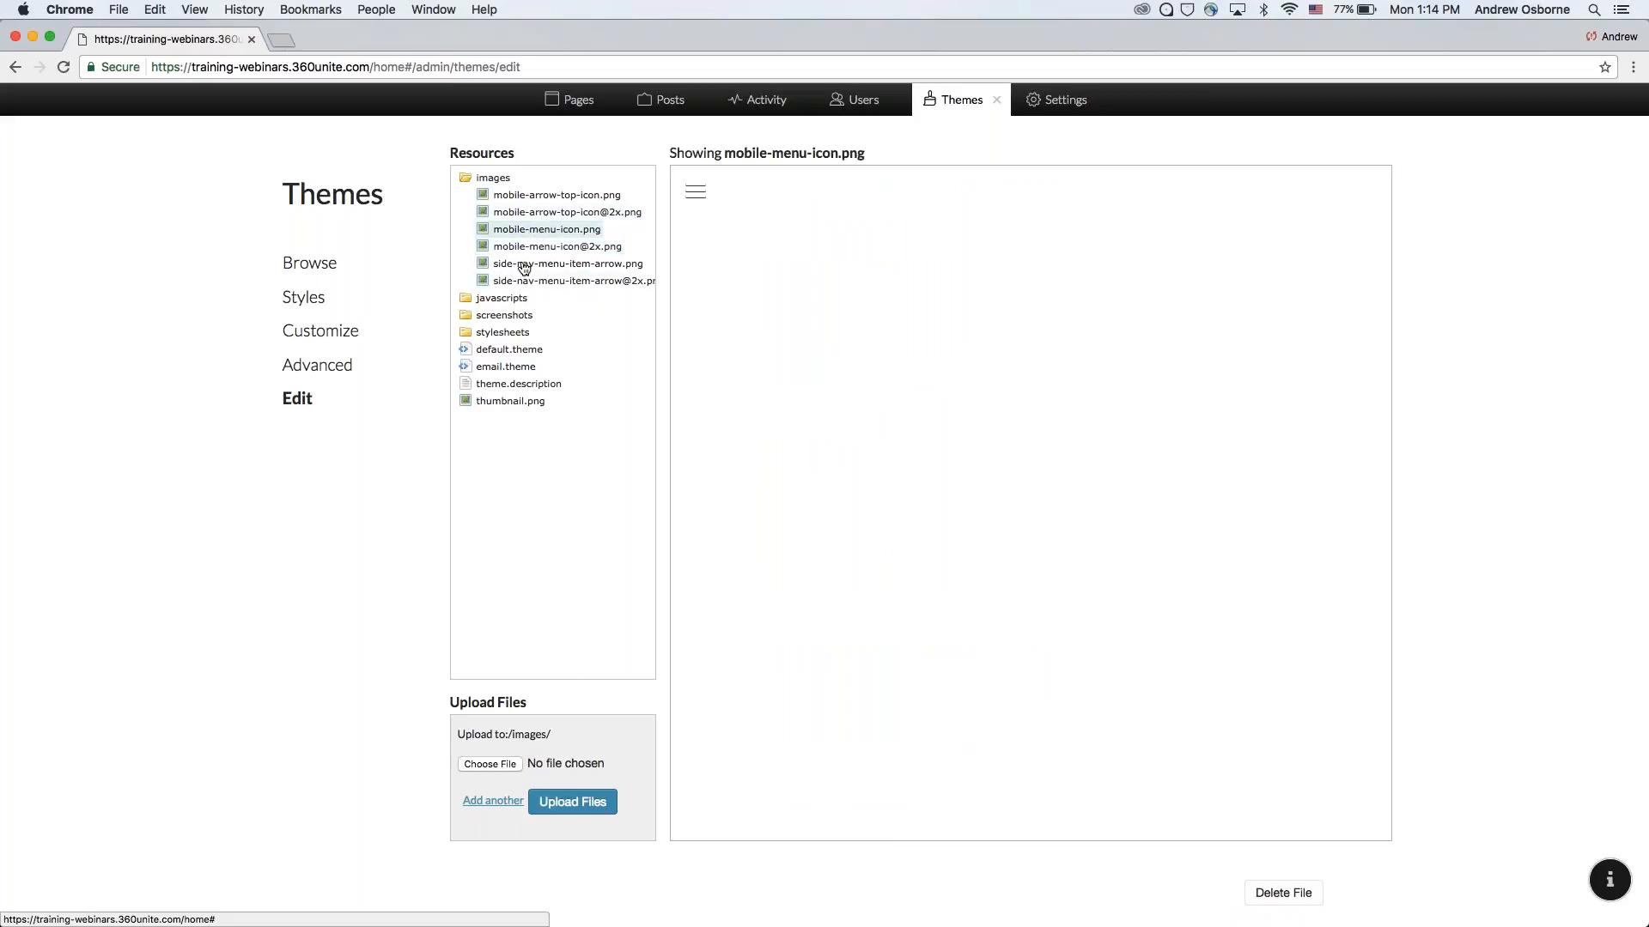
Preview the preset images in the screenshots folder, including Blue Greys and Browns and Oranges and Blues, and collapse the open folders.
click(507, 316)
click(504, 384)
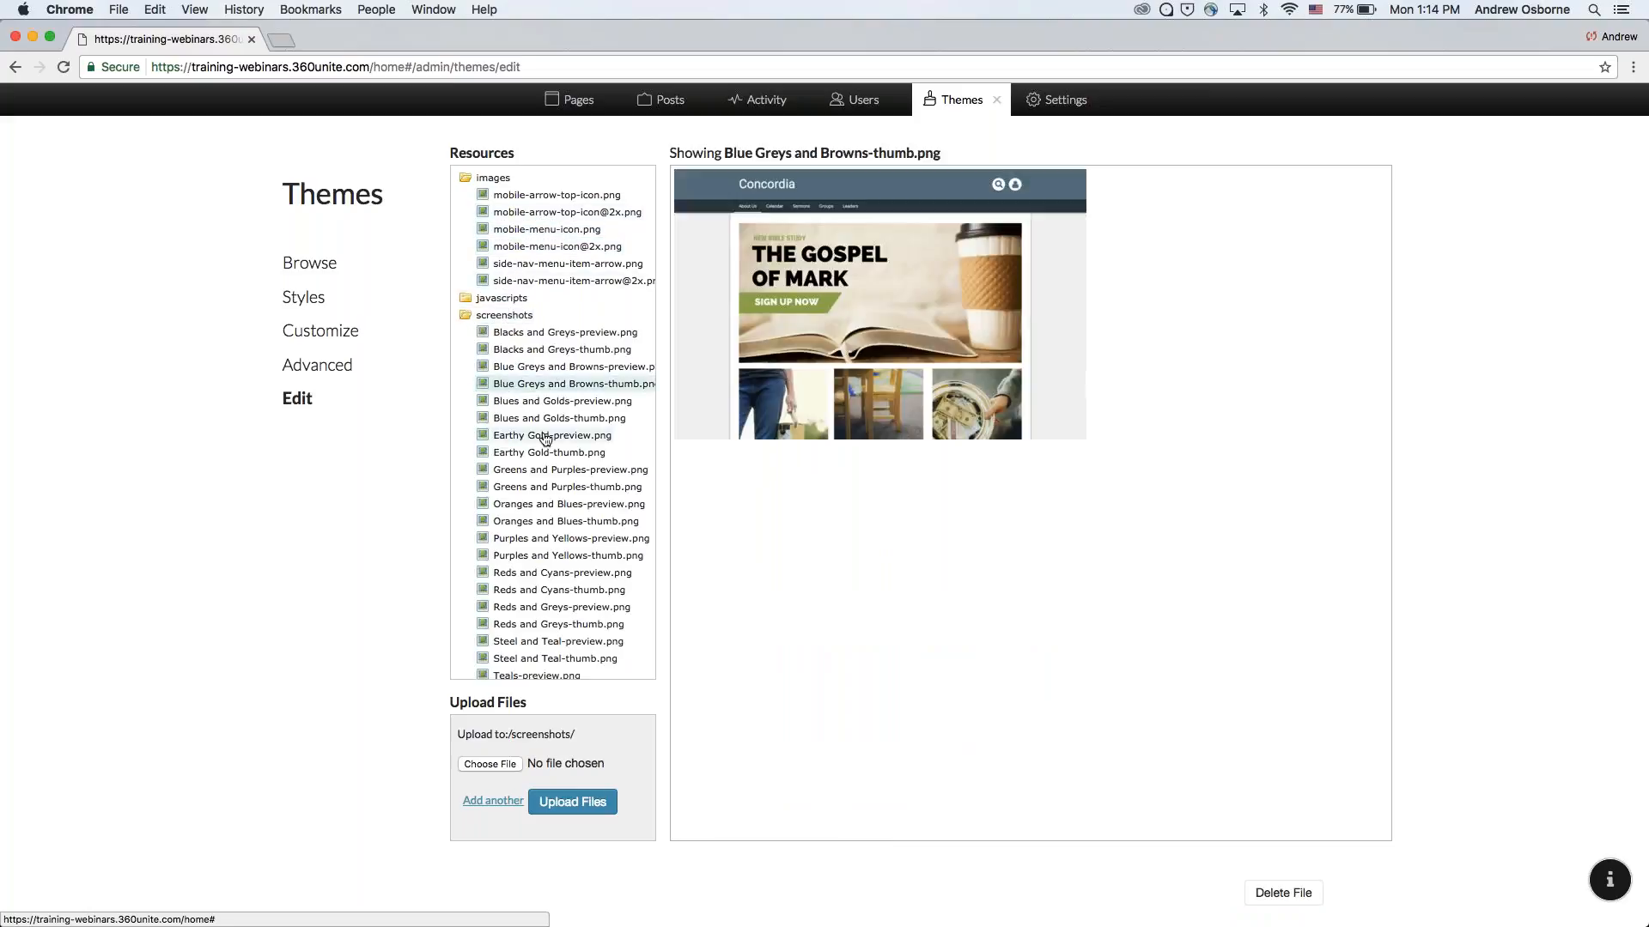
click(566, 453)
click(550, 505)
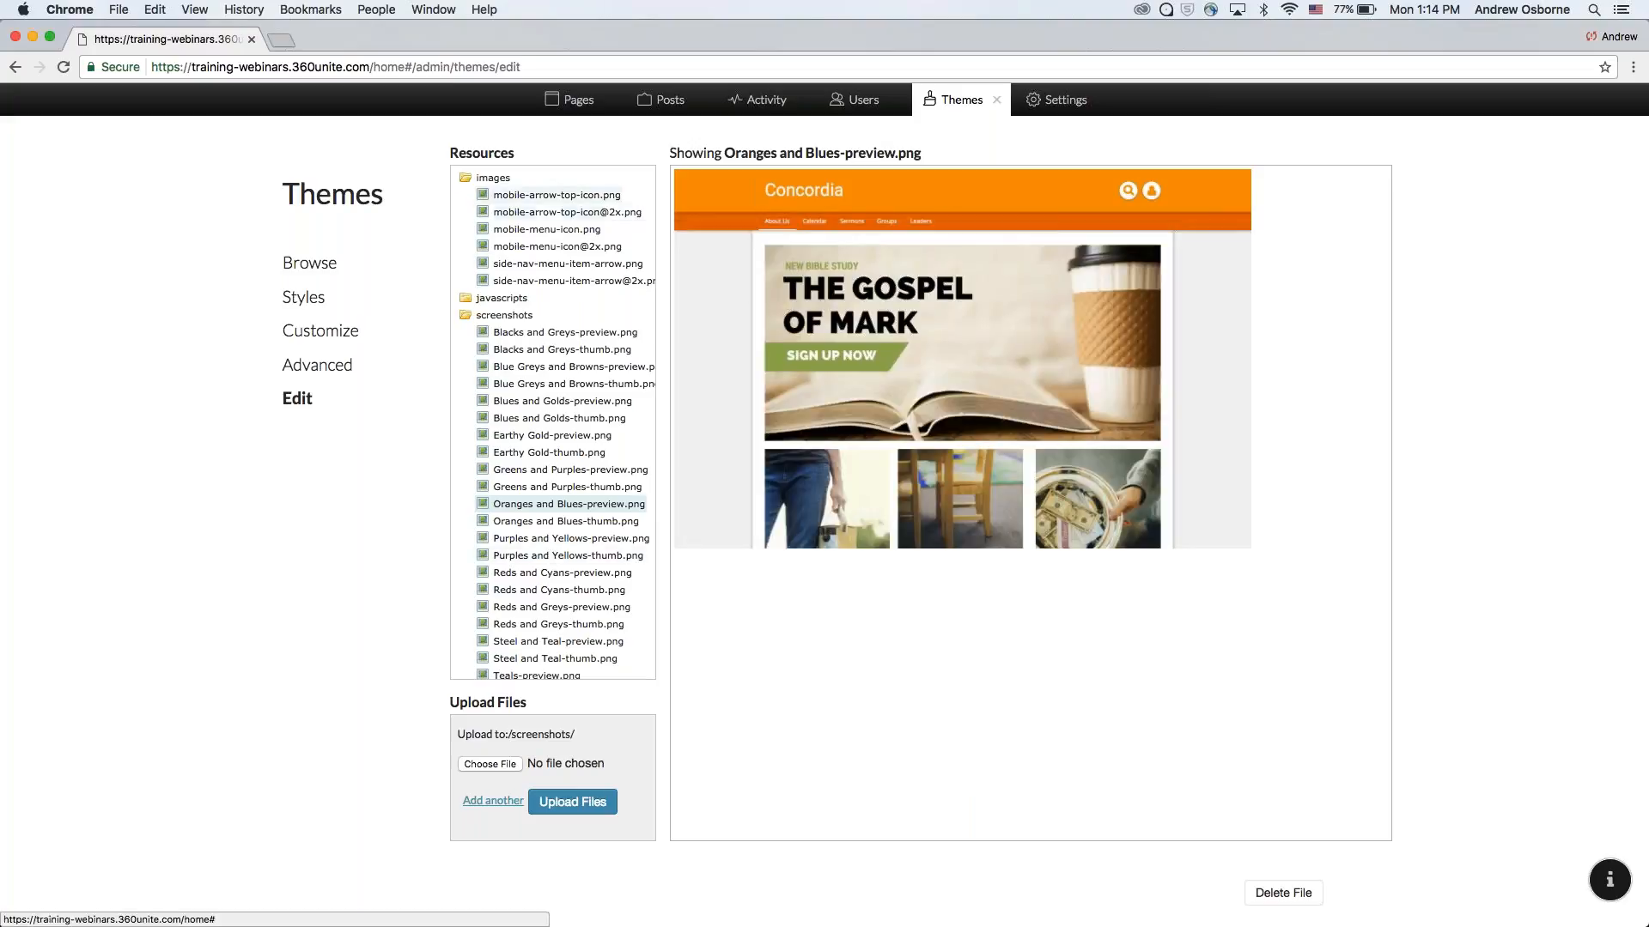
click(492, 179)
click(498, 213)
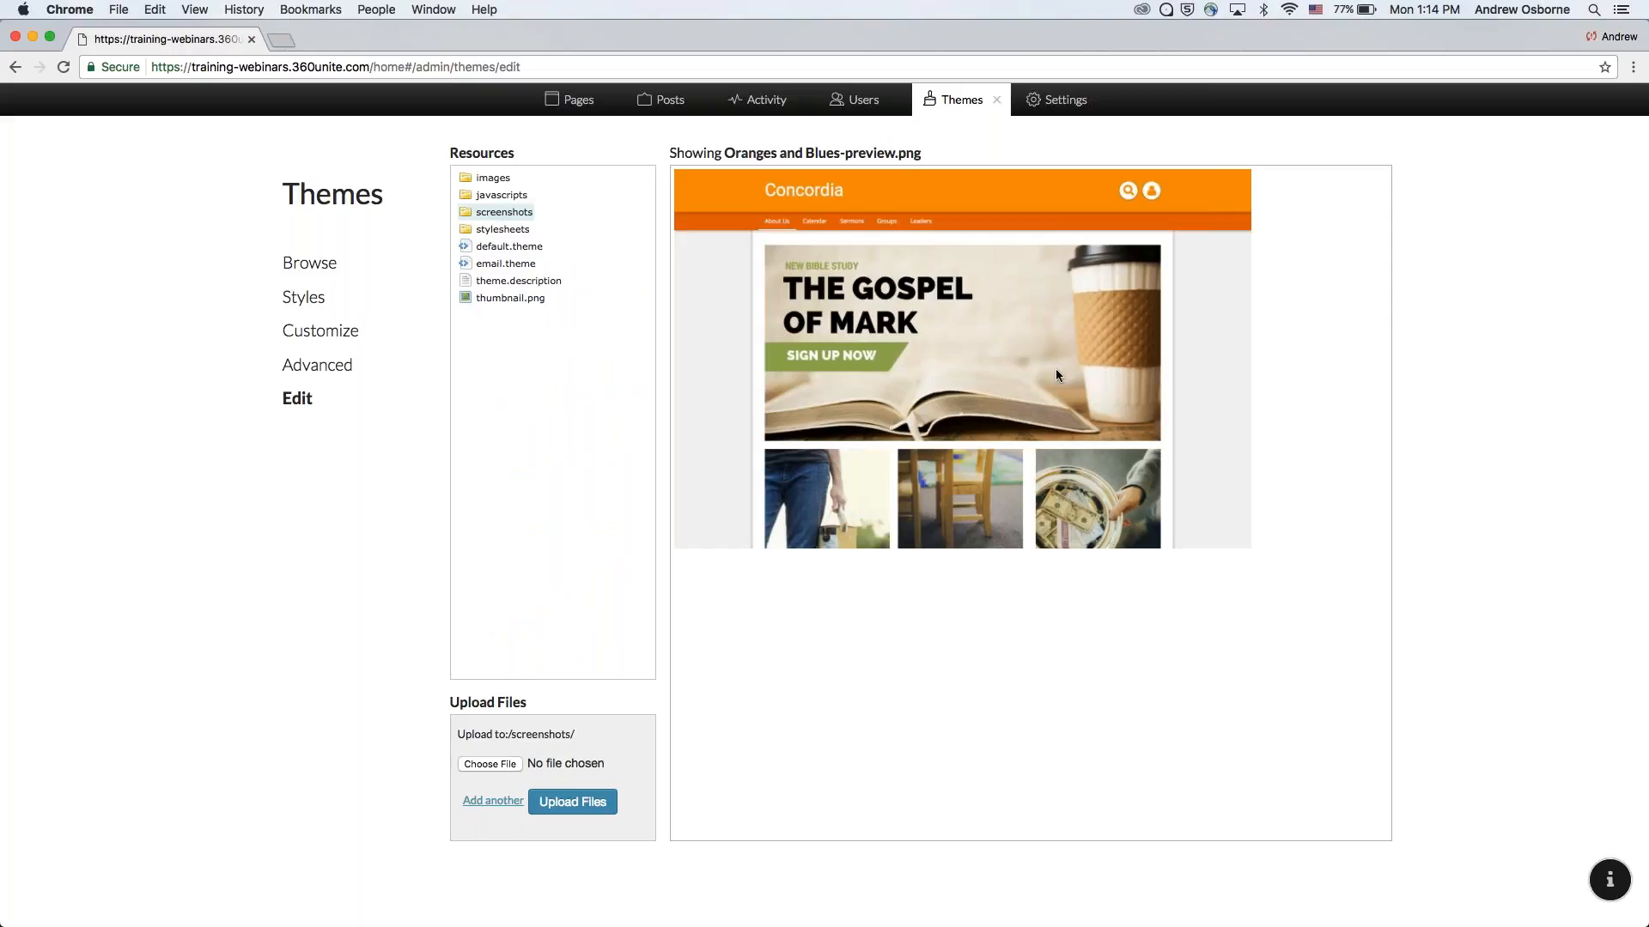
View mobile-arrow-top-icon.png in the images folder and return to the default.theme code.
click(491, 178)
click(499, 197)
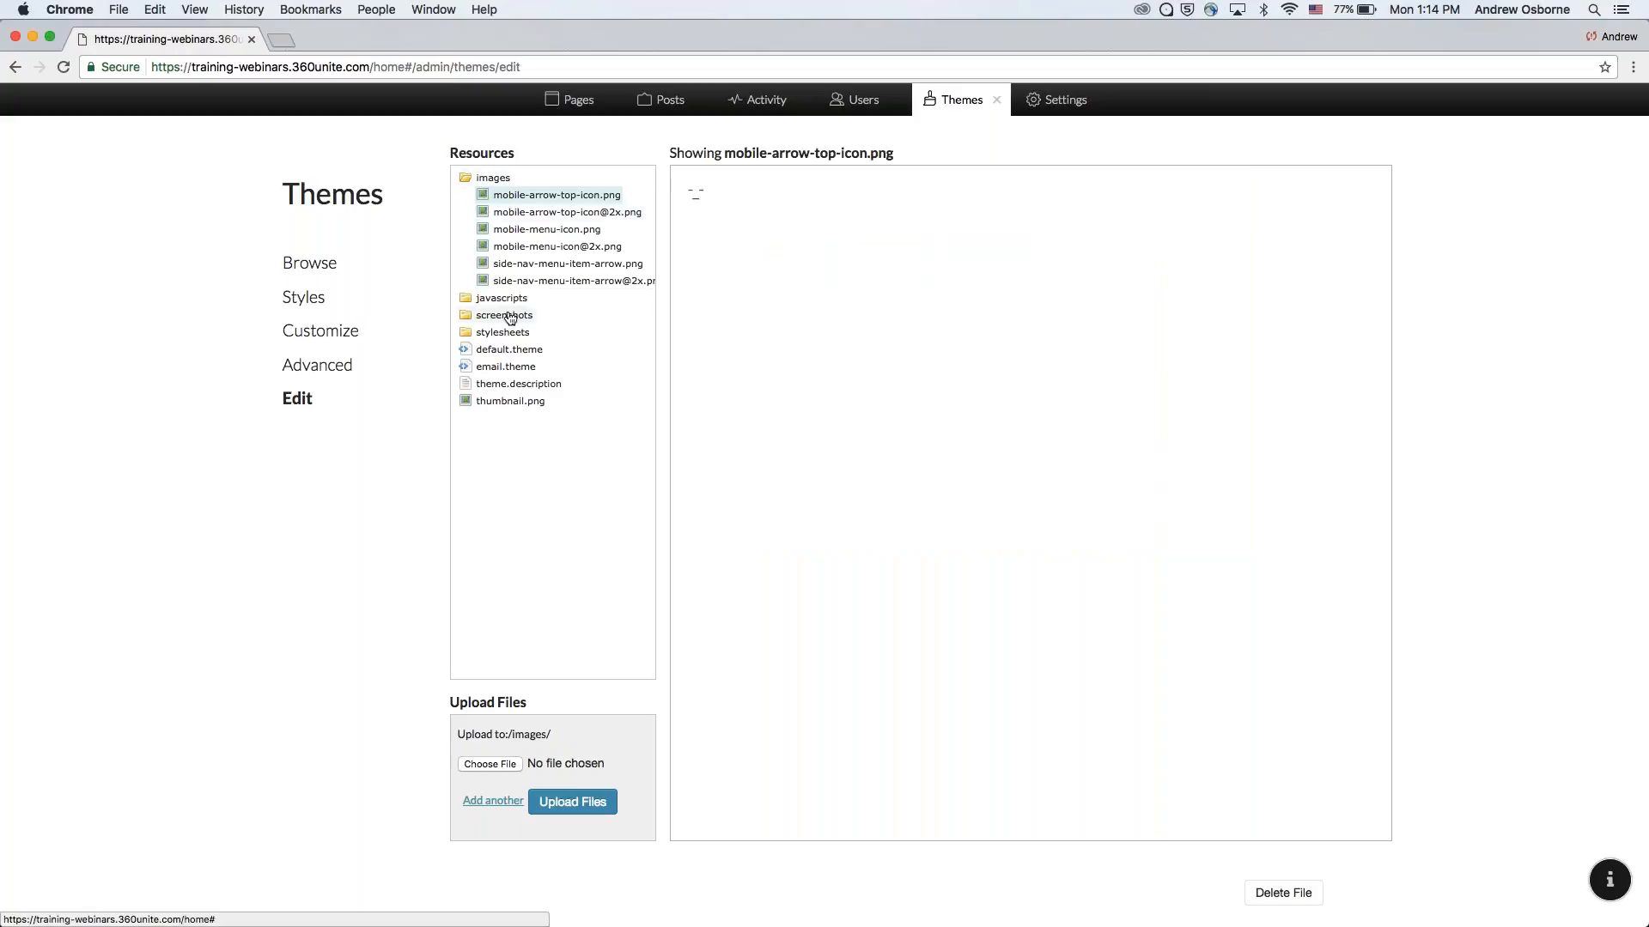
click(509, 352)
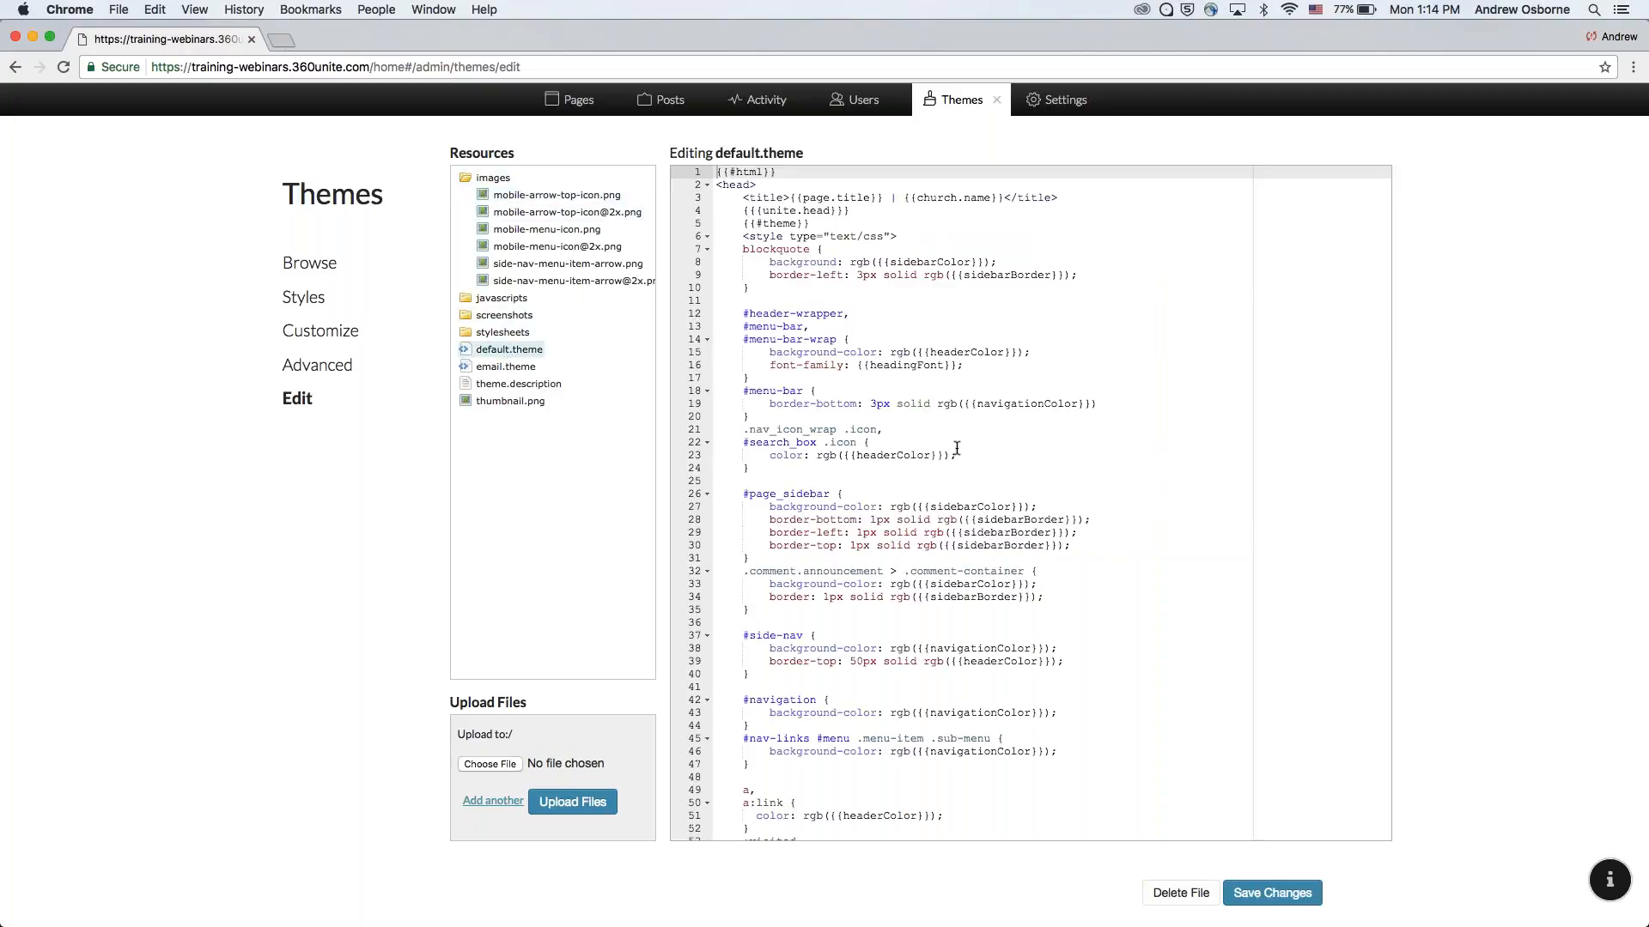
Open theme.js in the javascripts folder and read through its code.
click(501, 298)
click(512, 316)
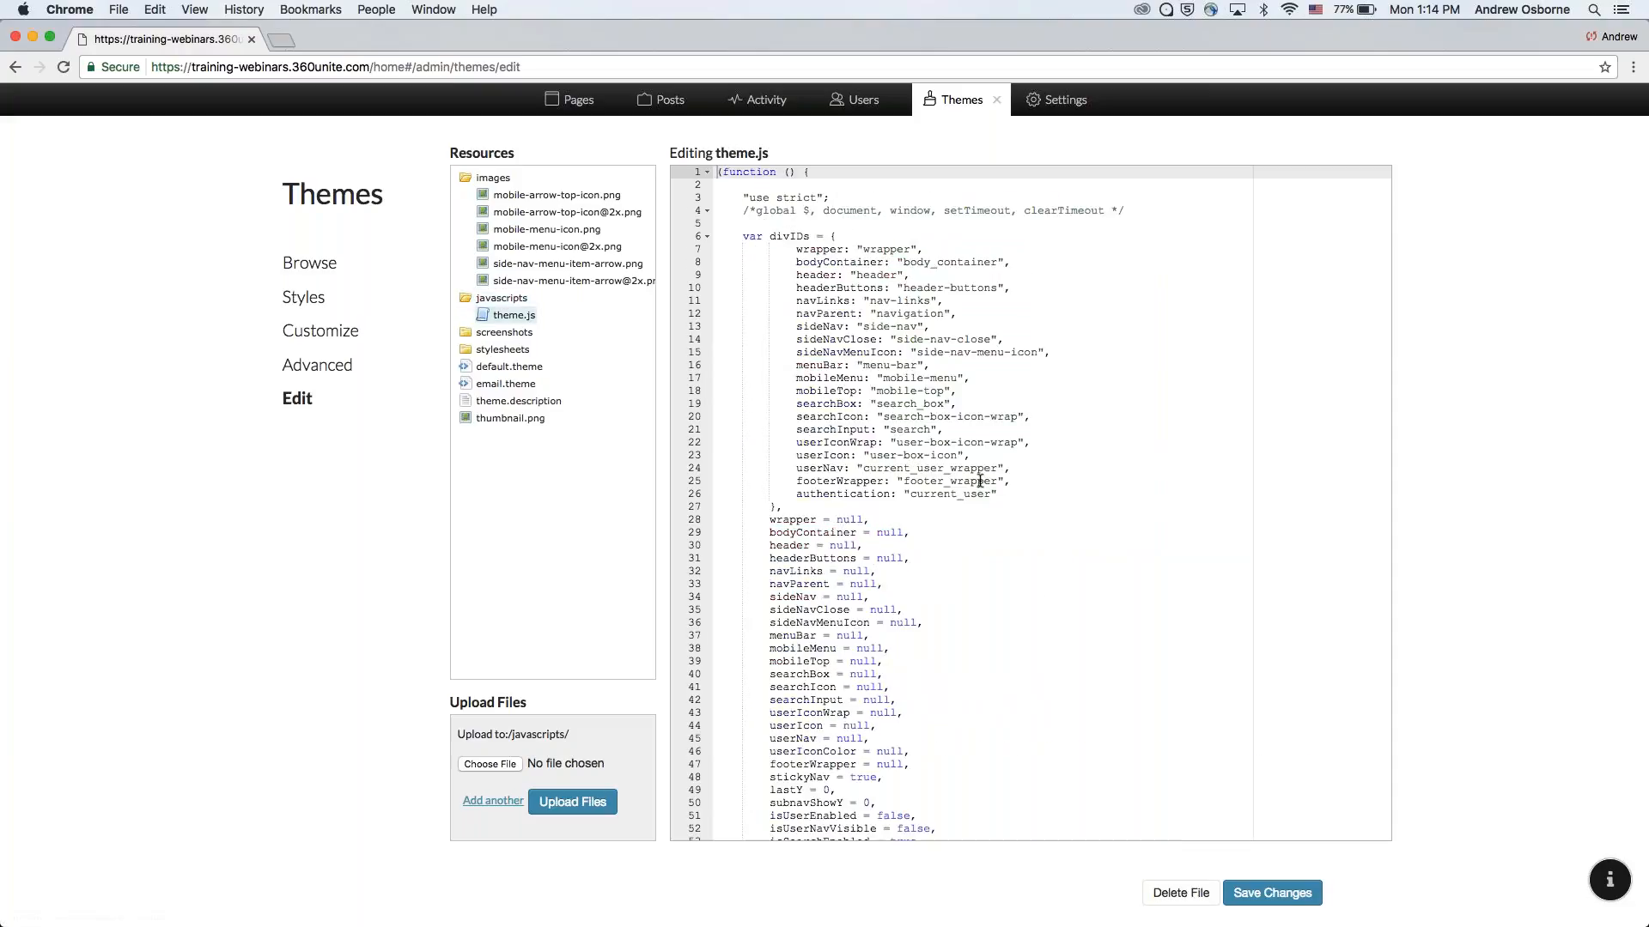
scroll(979, 480, down, 5)
scroll(980, 481, down, 15)
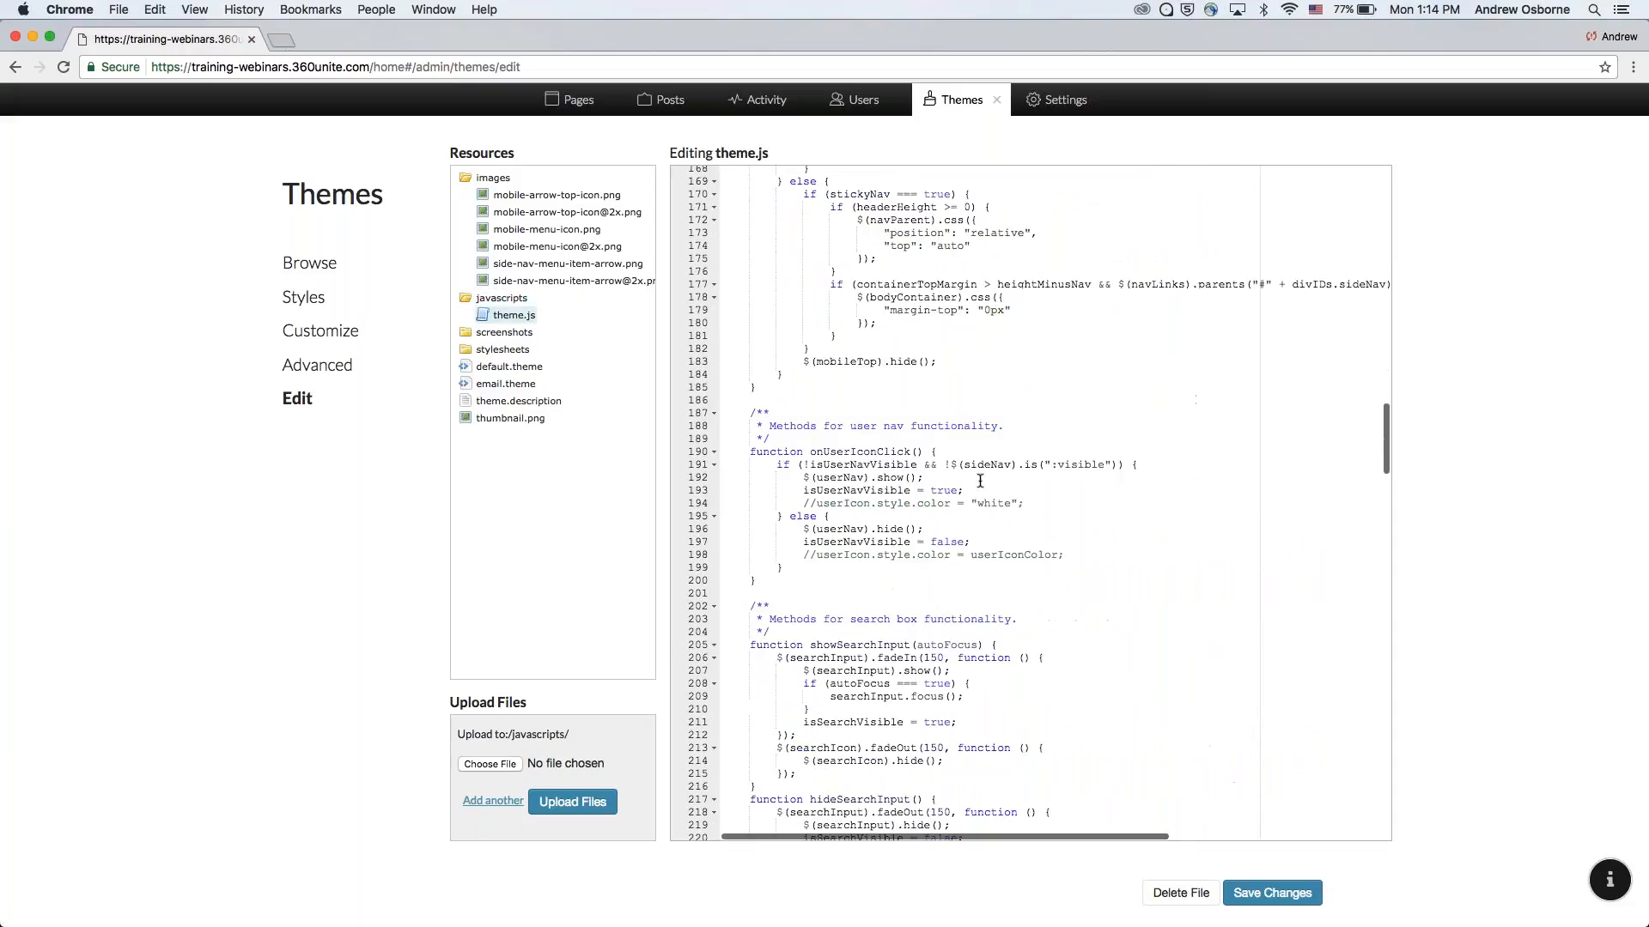
scroll(979, 481, down, 5)
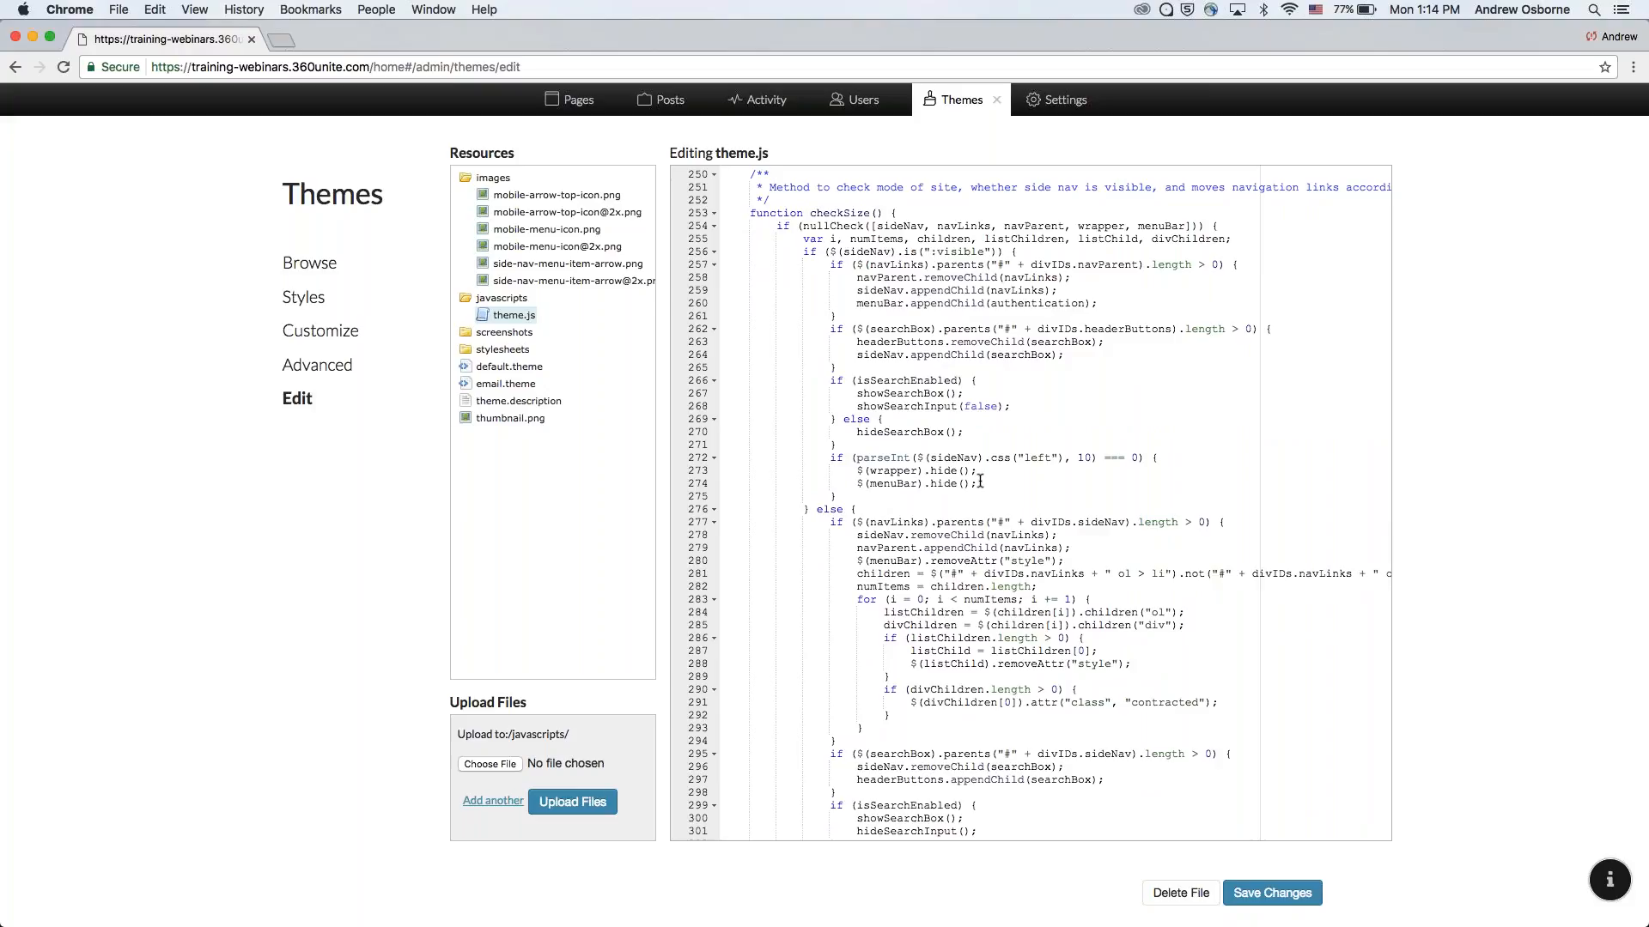
scroll(980, 481, down, 10)
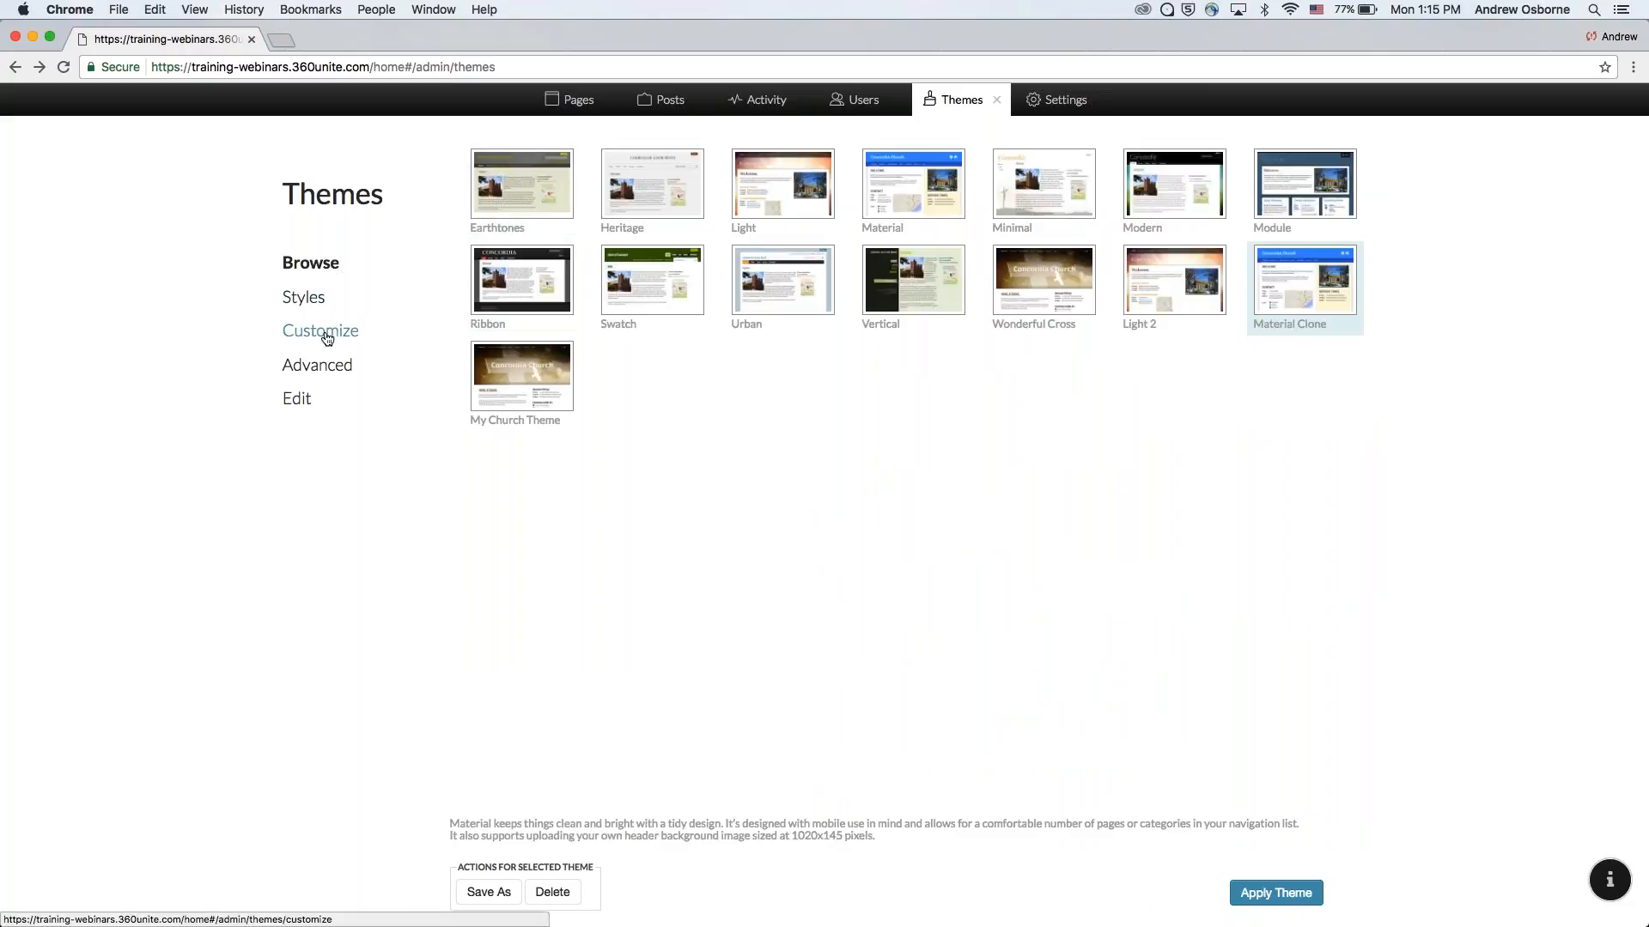
Check the theme's Advanced section, return to browsing themes and look at the Ribbon theme's presets.
click(320, 367)
click(316, 264)
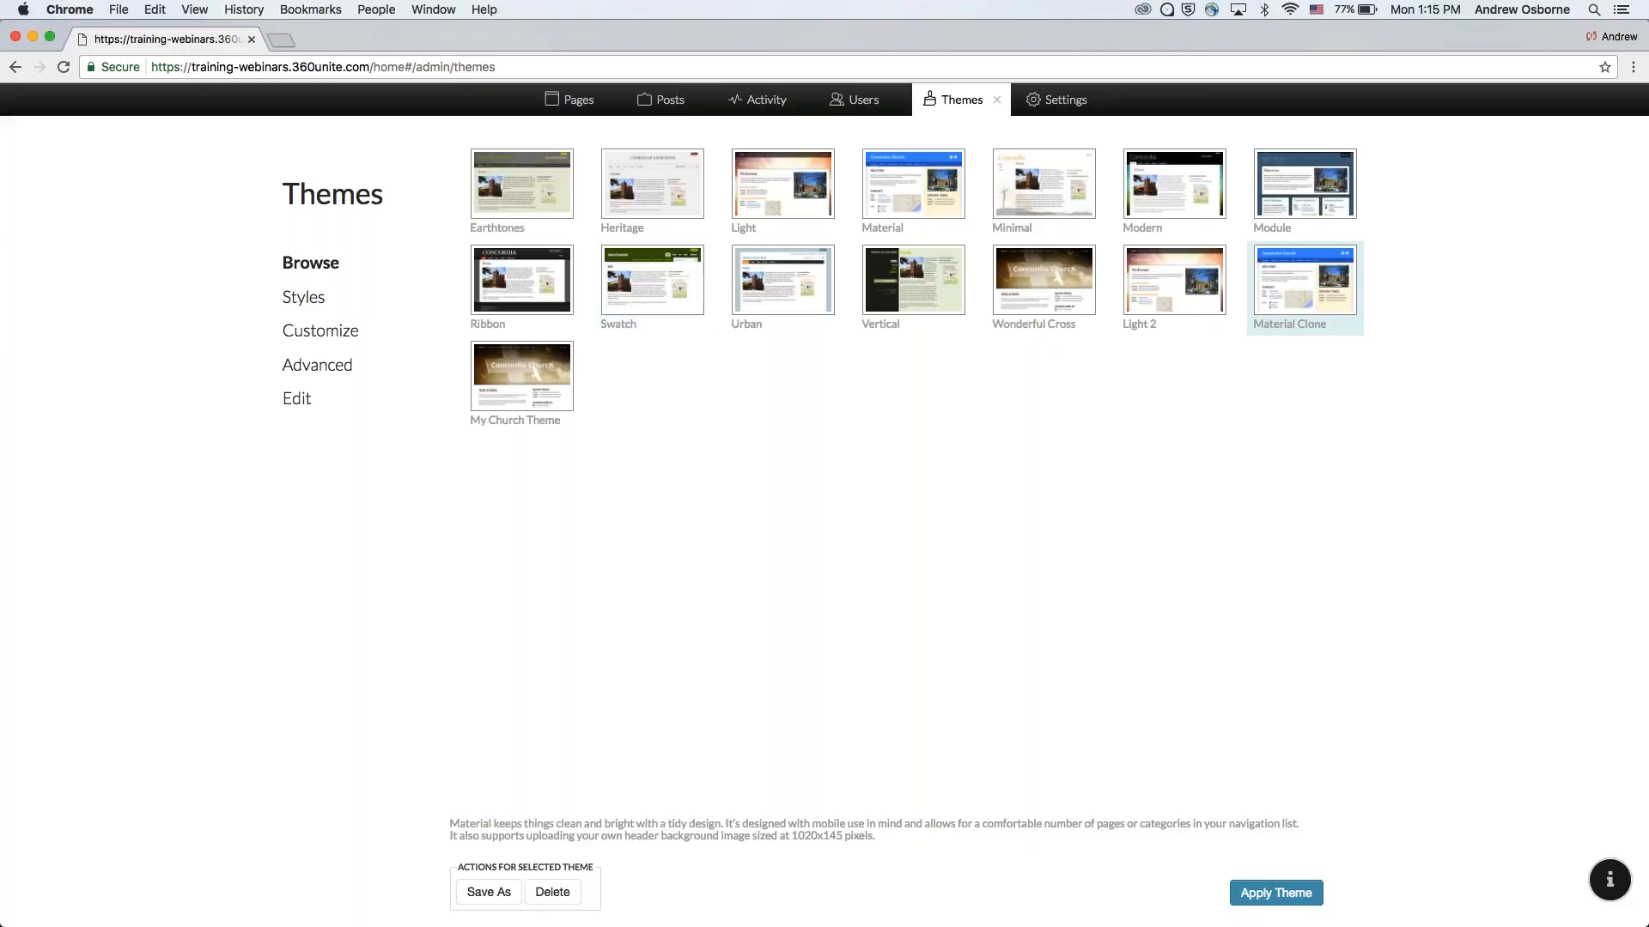
click(556, 279)
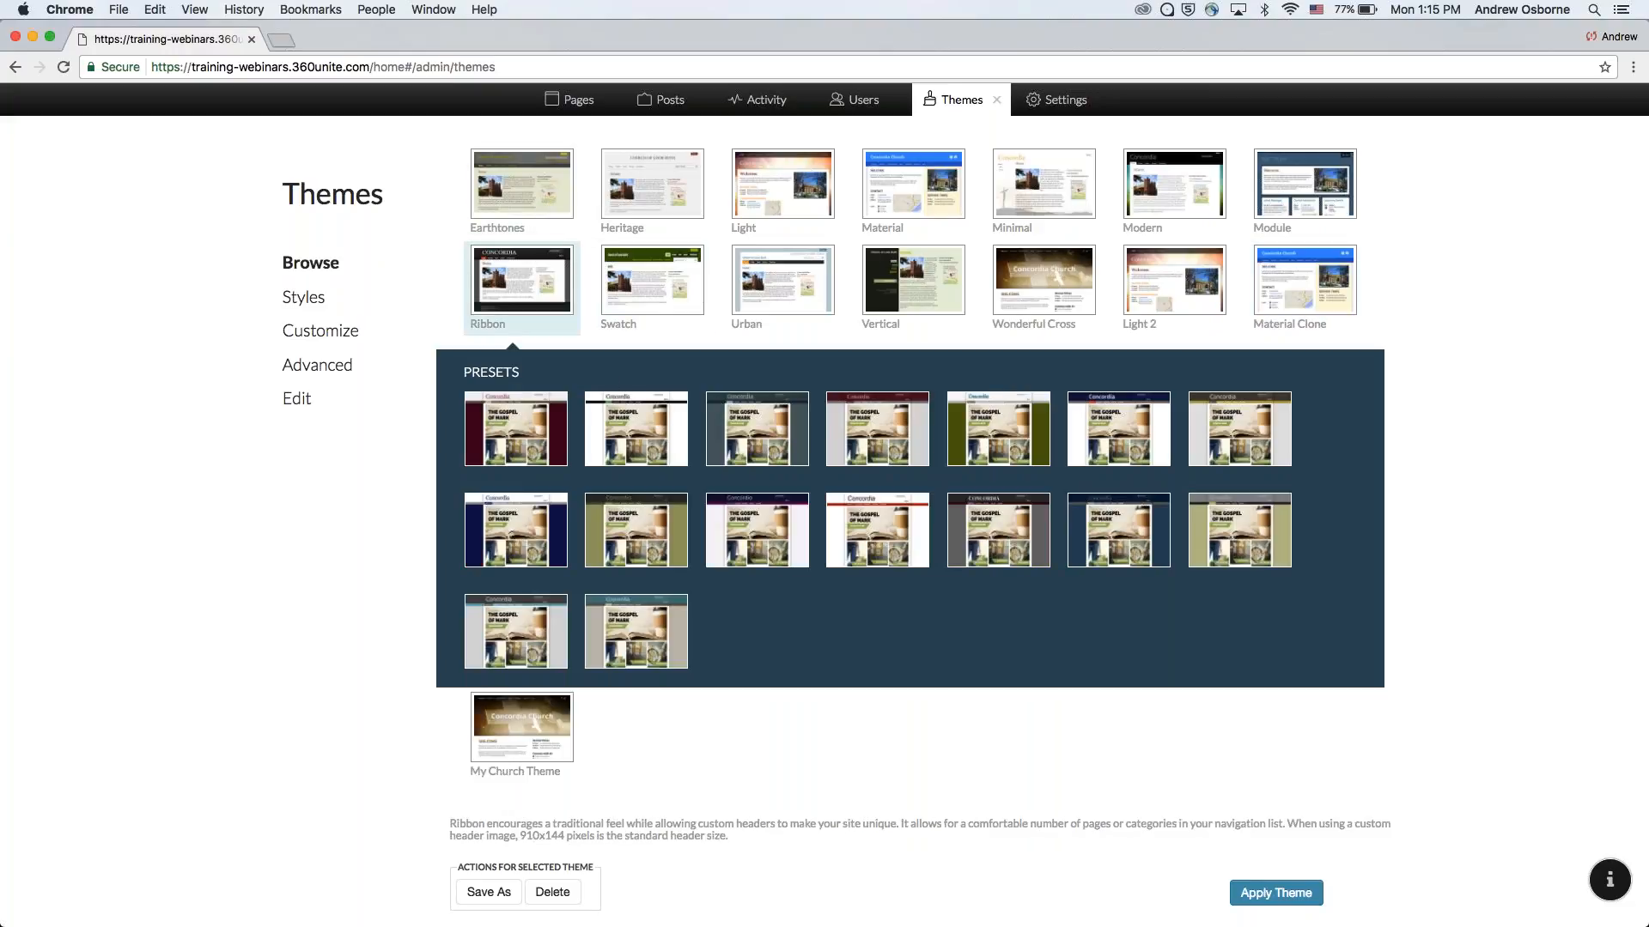
mouse_move(636, 429)
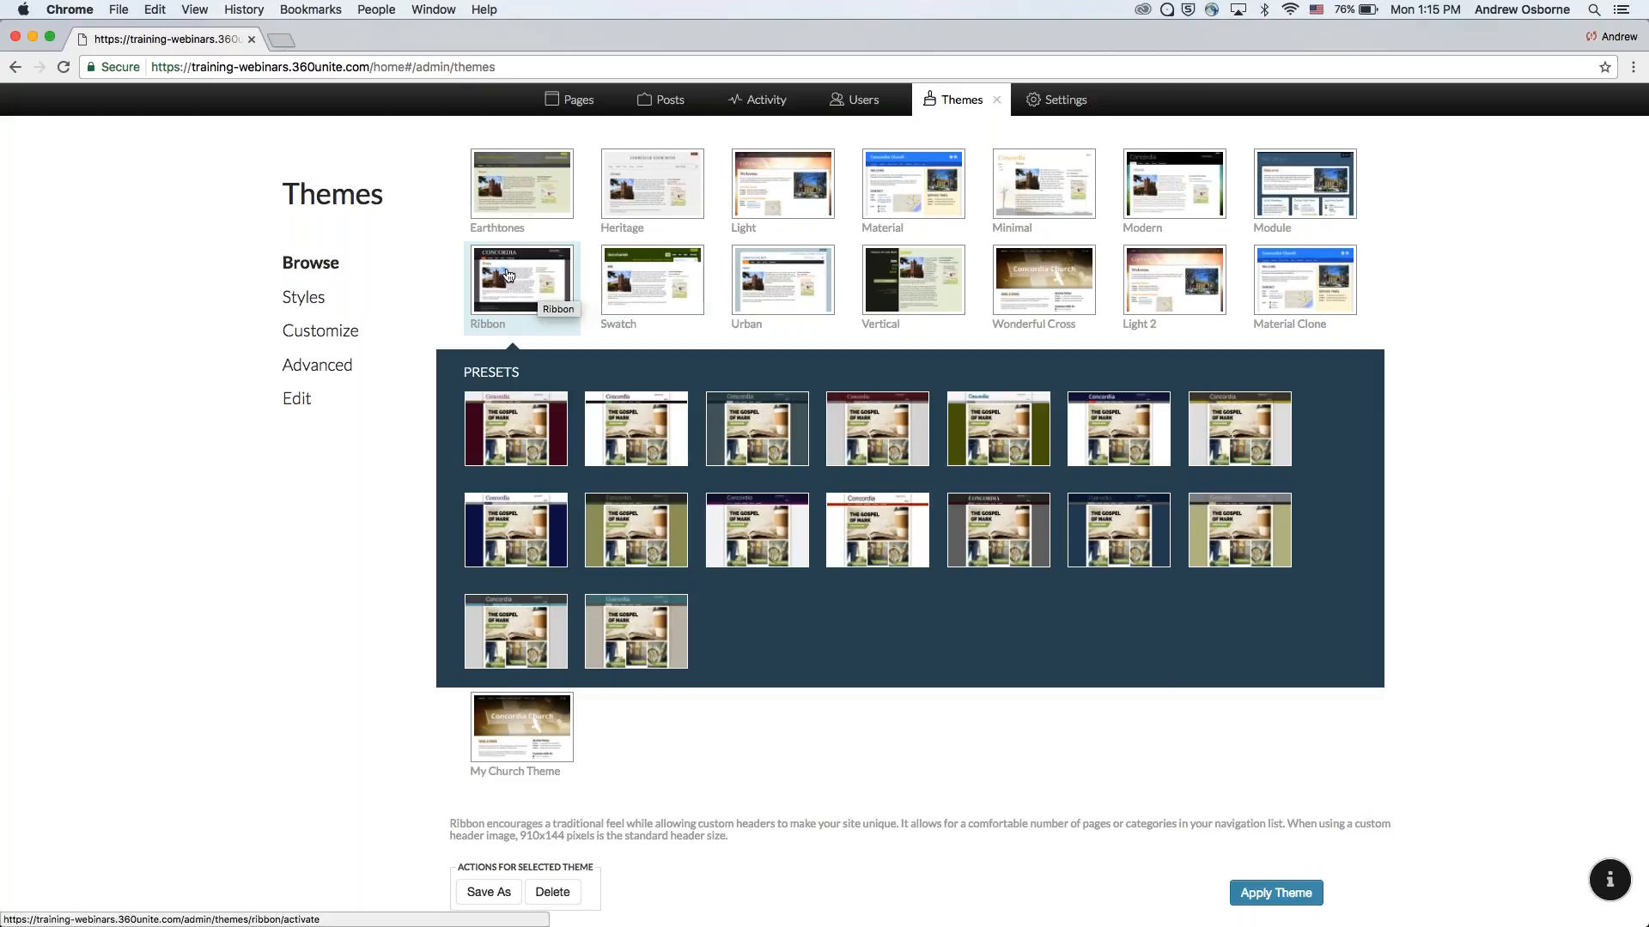
click(521, 446)
Look at the Vertical theme's presets, preview Anchors Away, and compare them with the Module theme's presets.
click(951, 215)
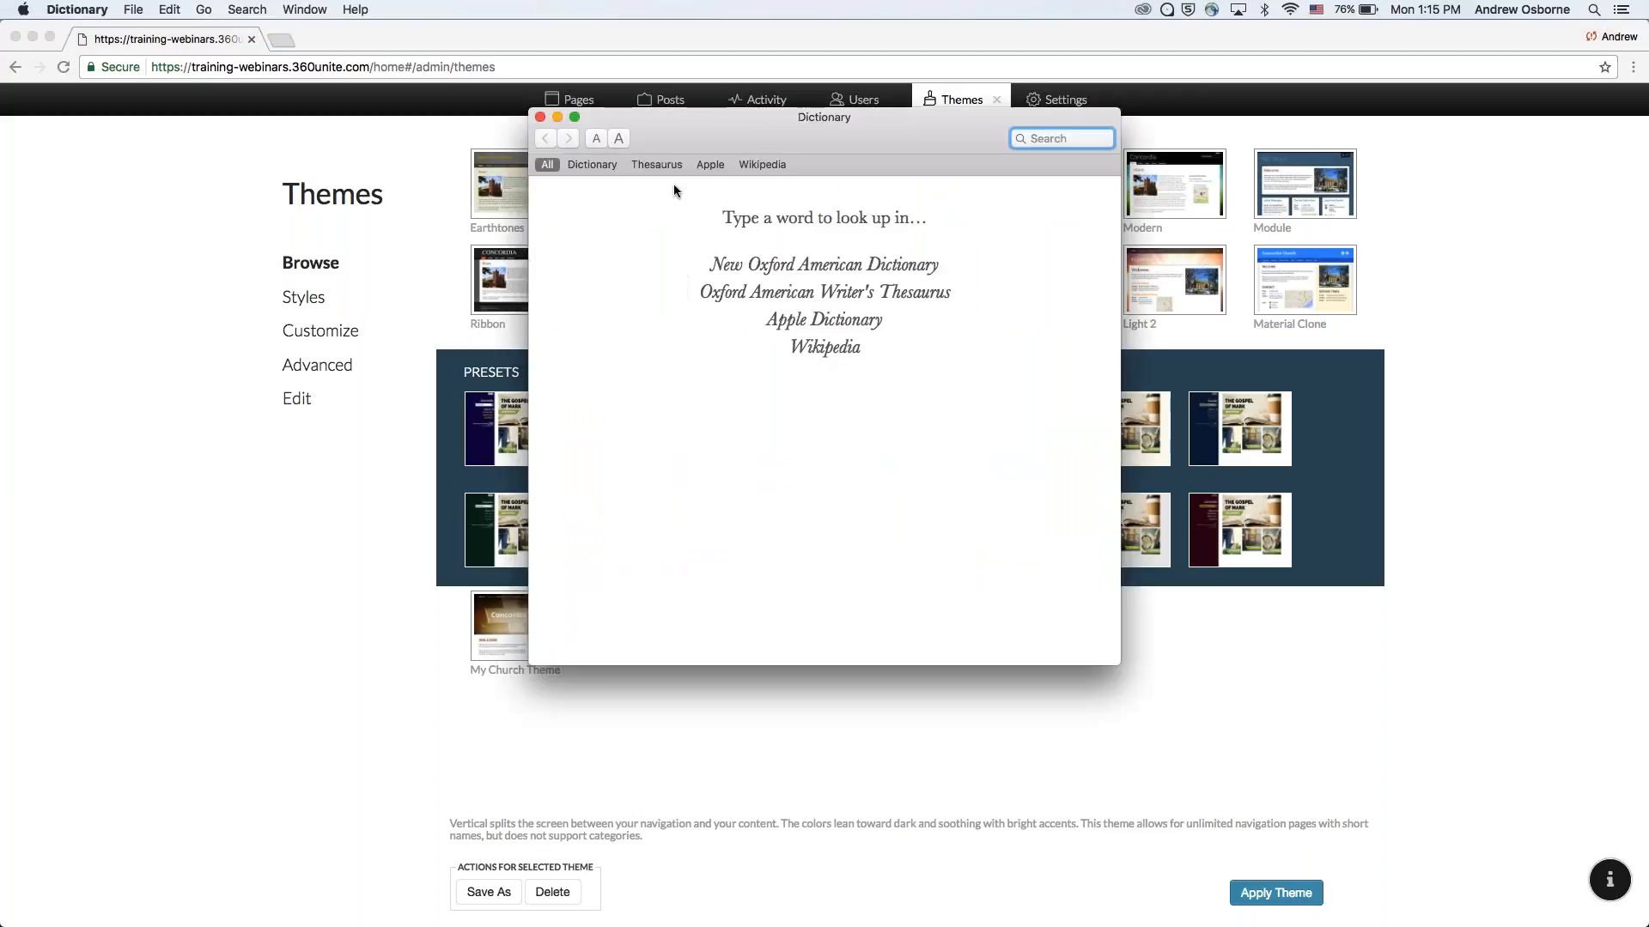
click(541, 118)
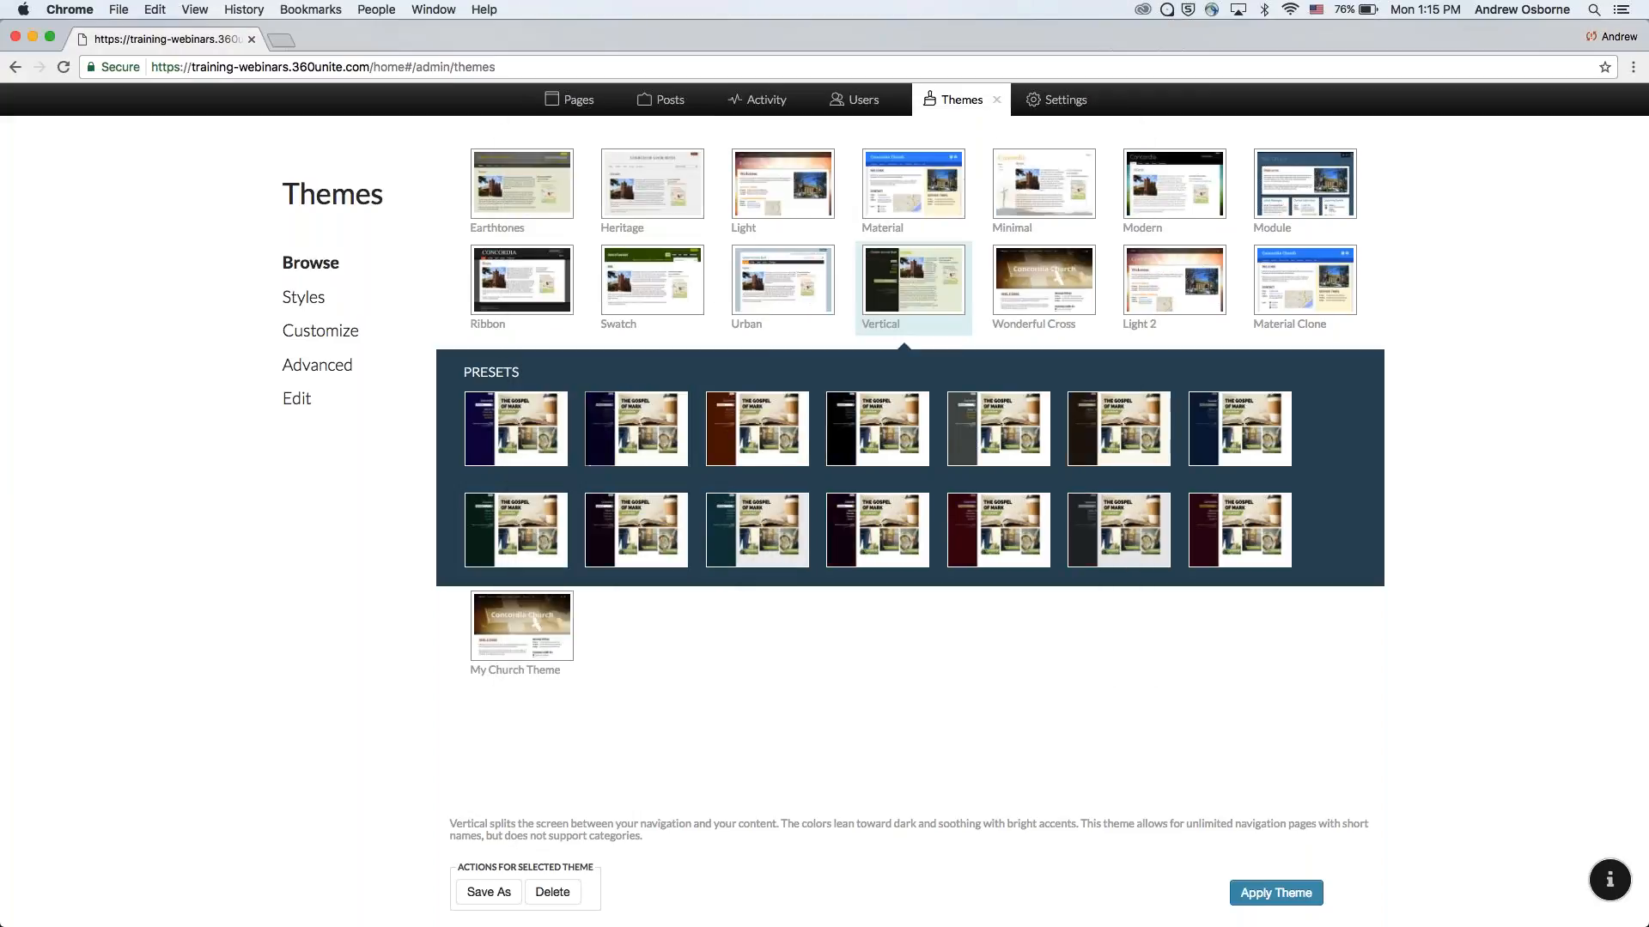
click(636, 428)
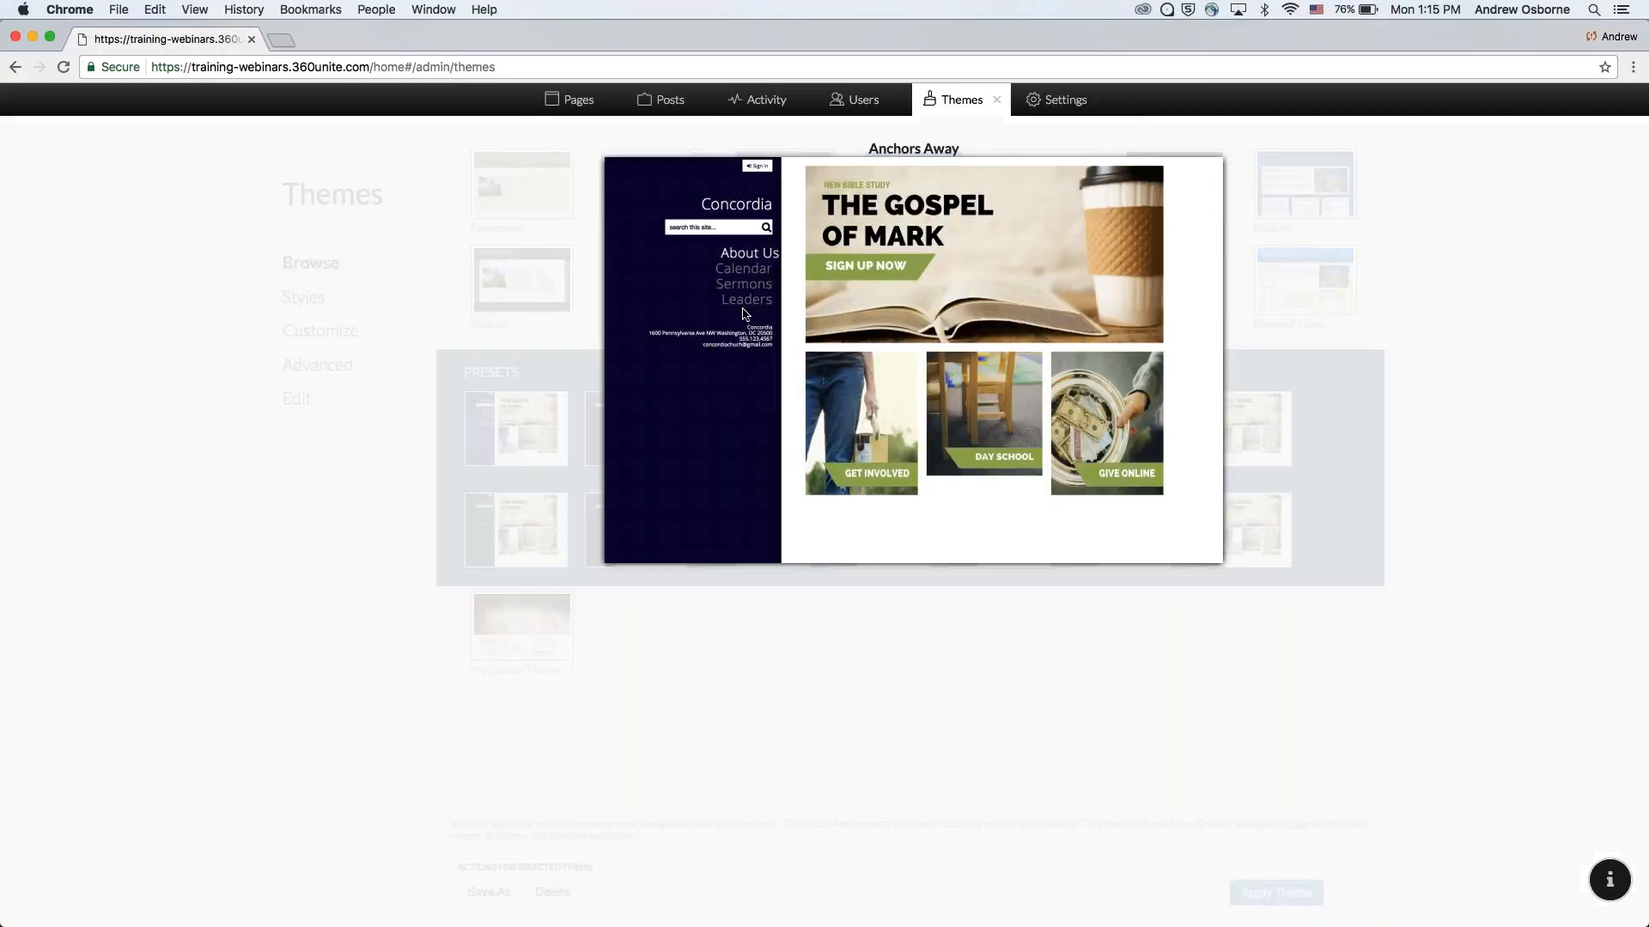
click(695, 325)
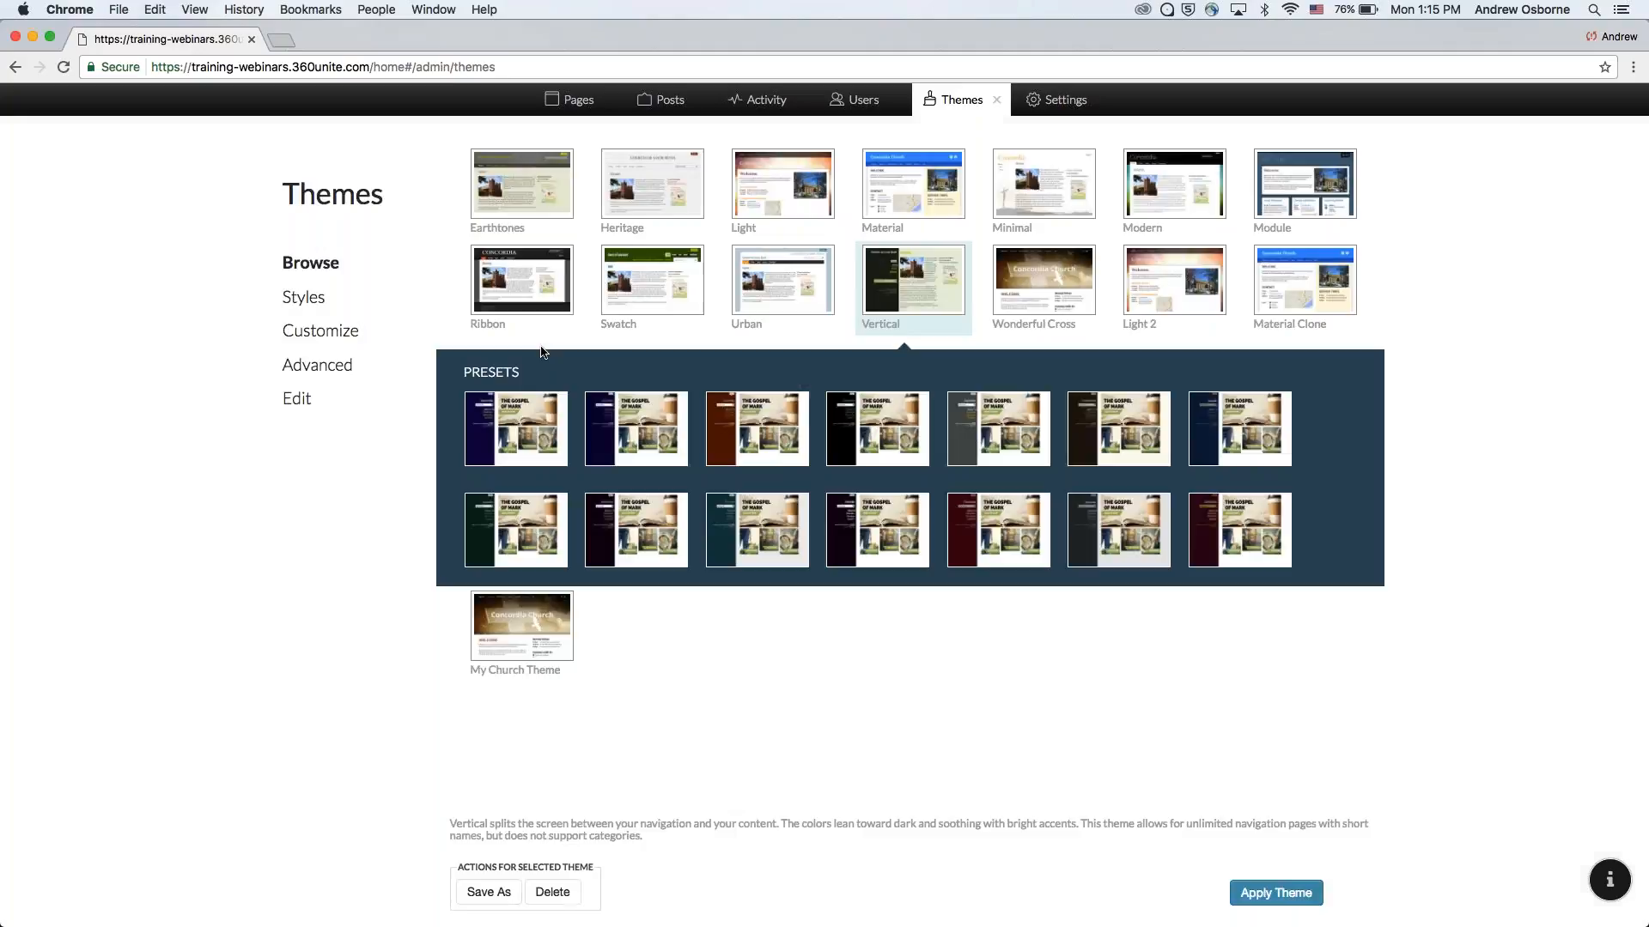
click(1313, 194)
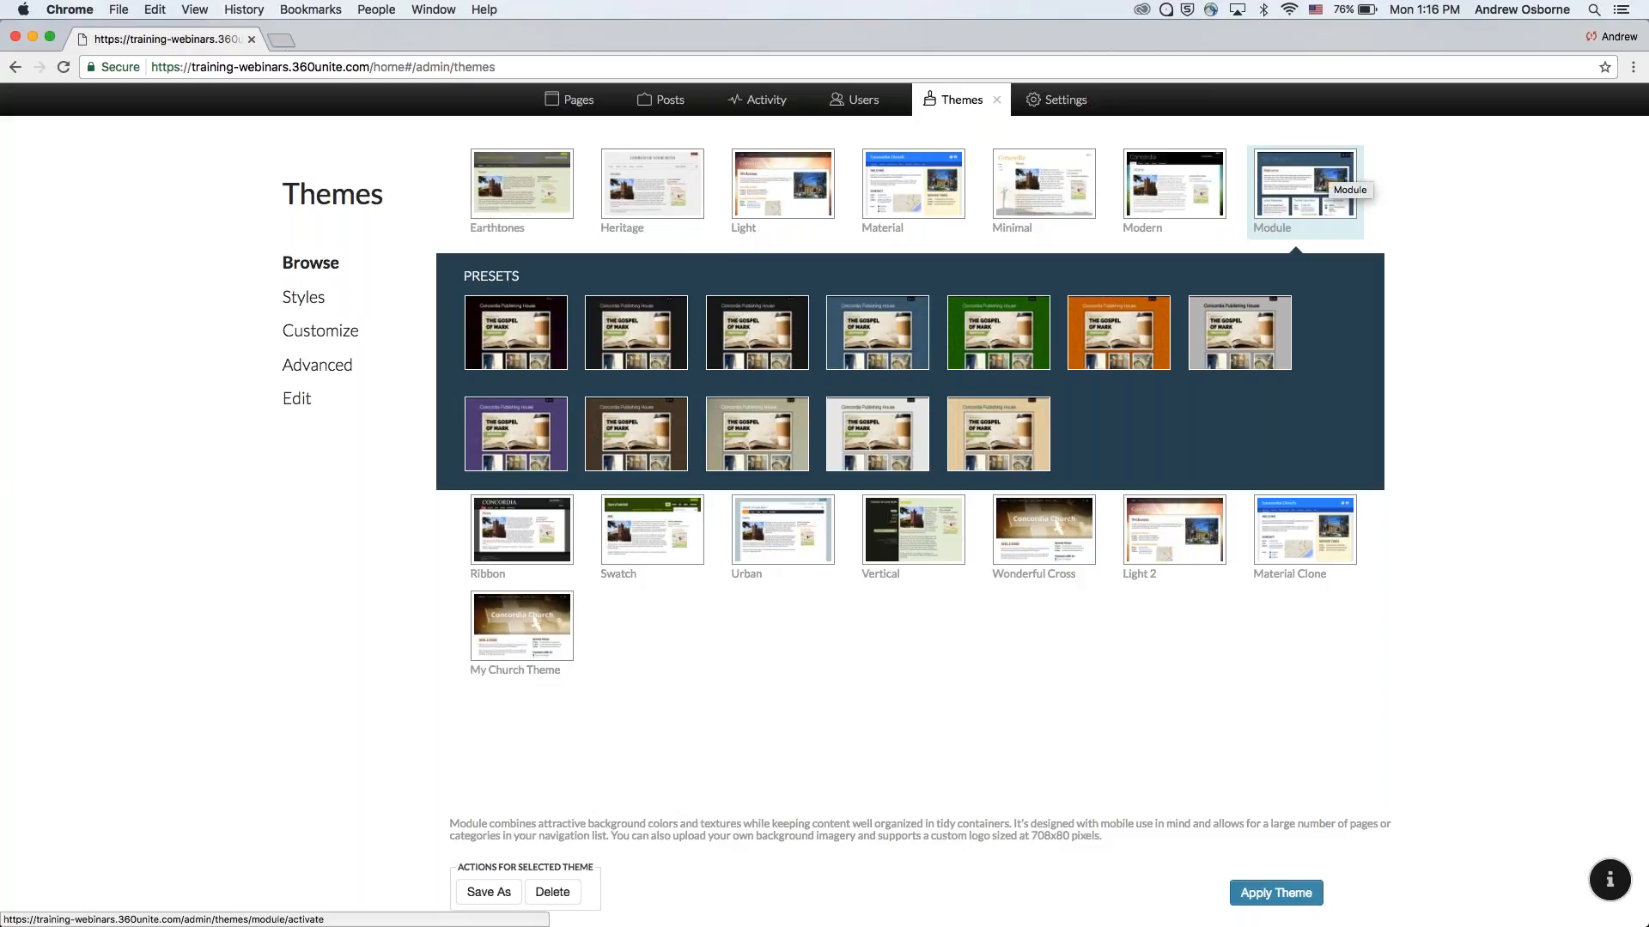
click(1284, 205)
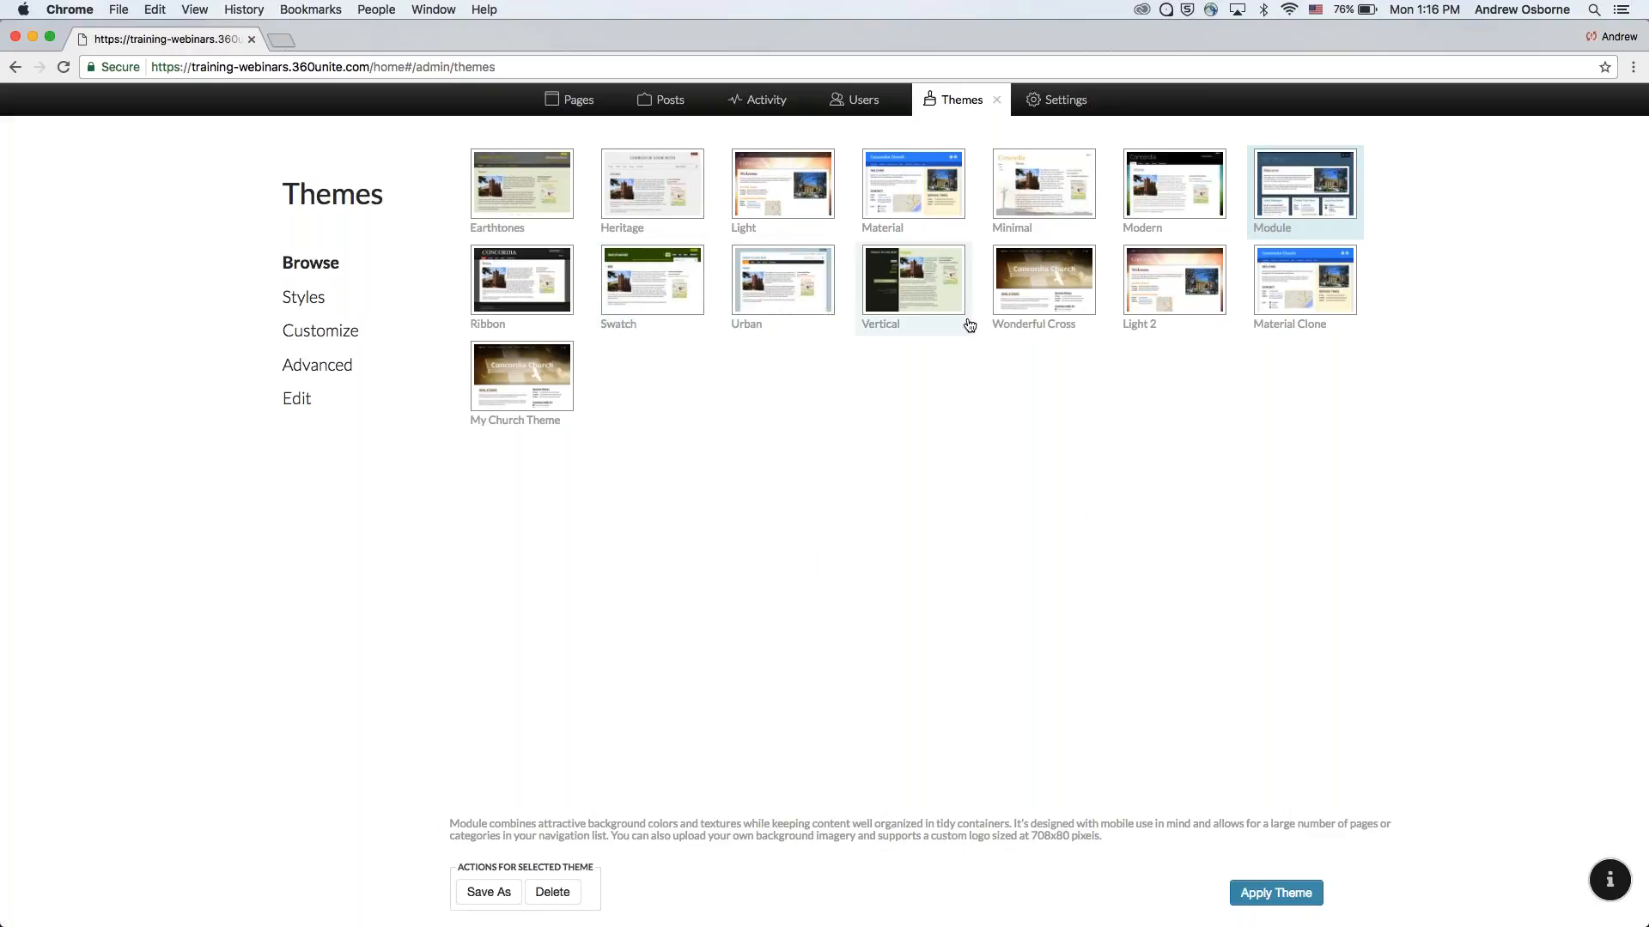
Switch to the PowerPoint slide show and advance to the Product Updates slide.
key(ctrl+Left)
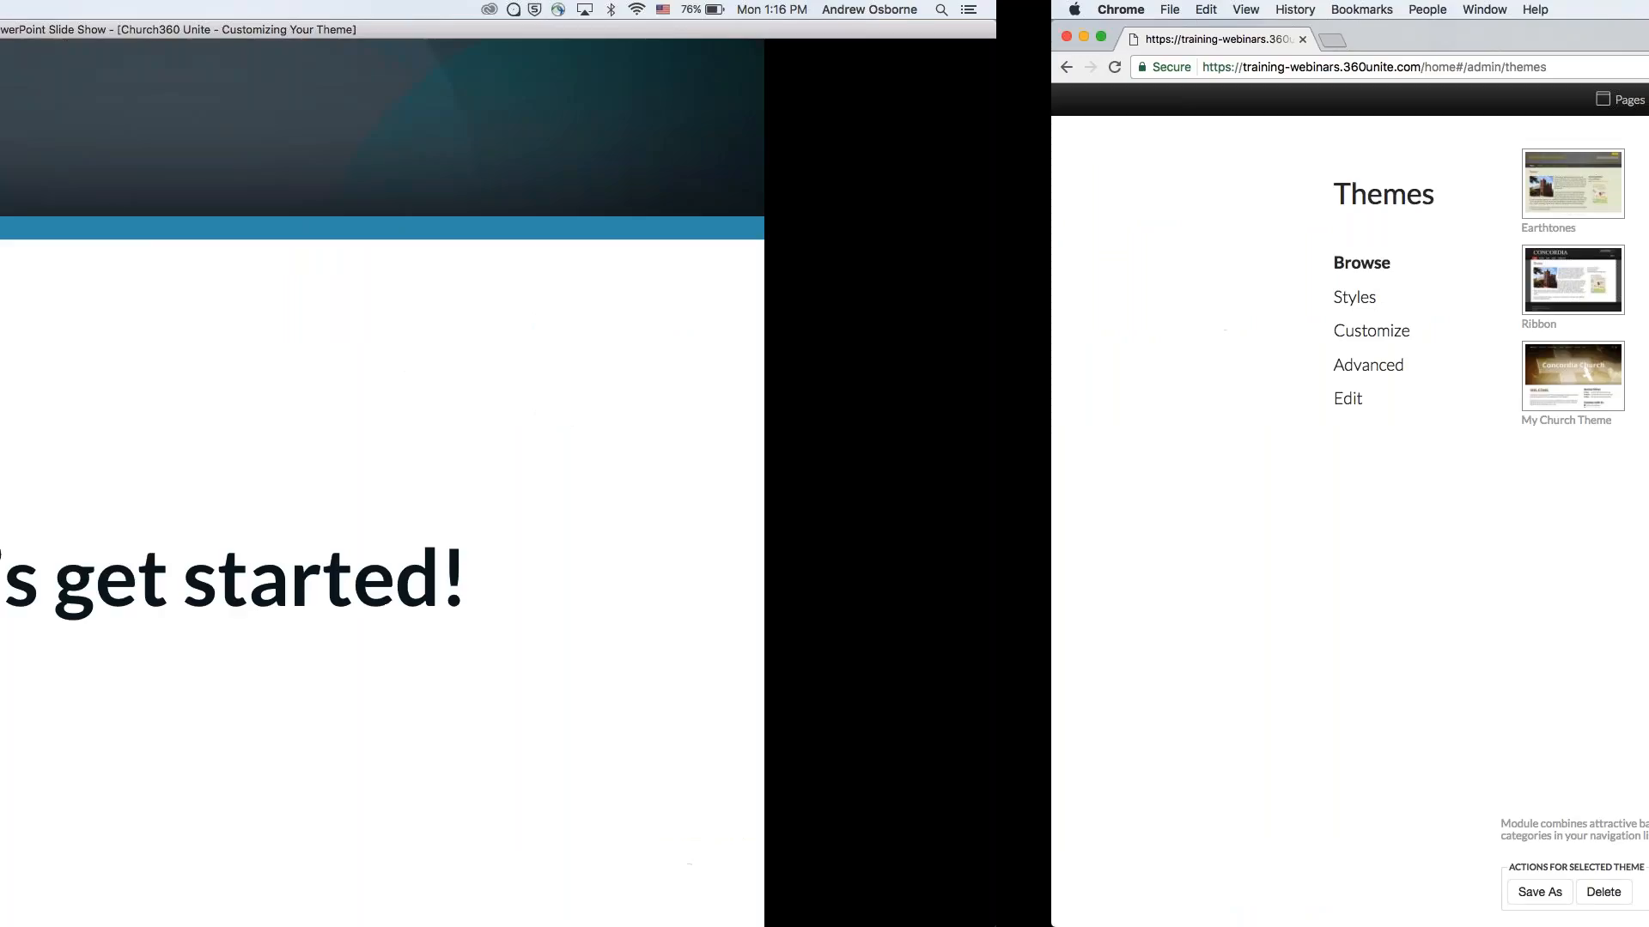
click(912, 378)
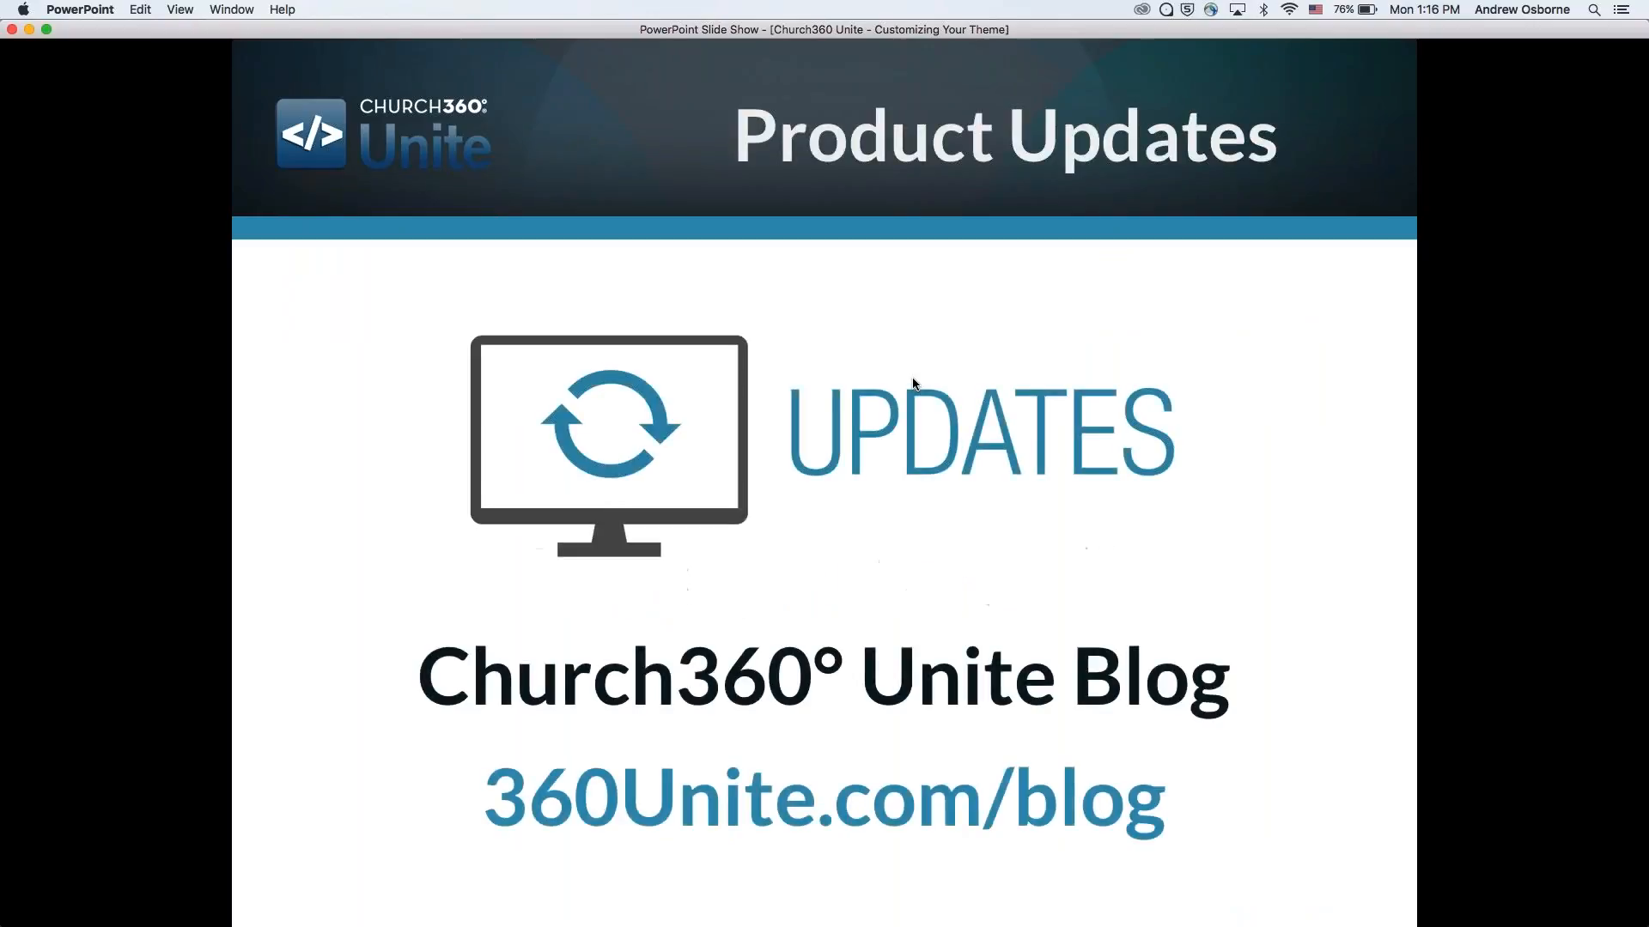